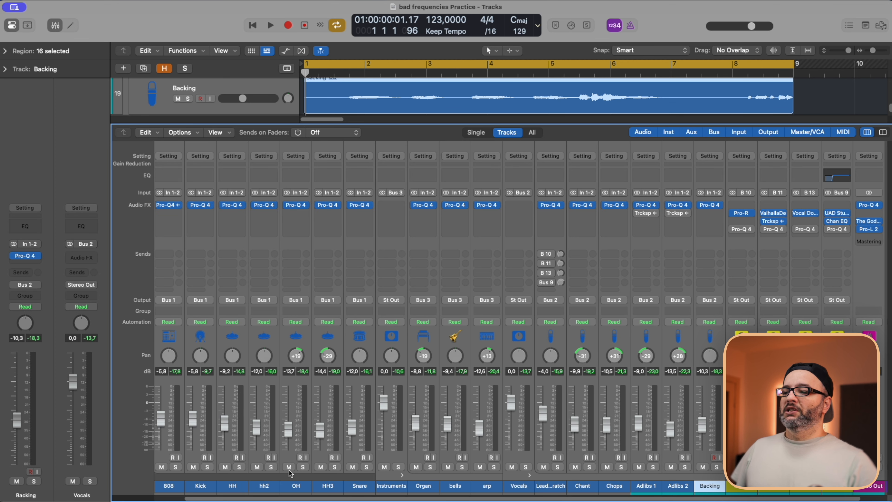
Select the mixer channels from Kick onward and add Pro-Q 4 to them.
left_click(195, 486)
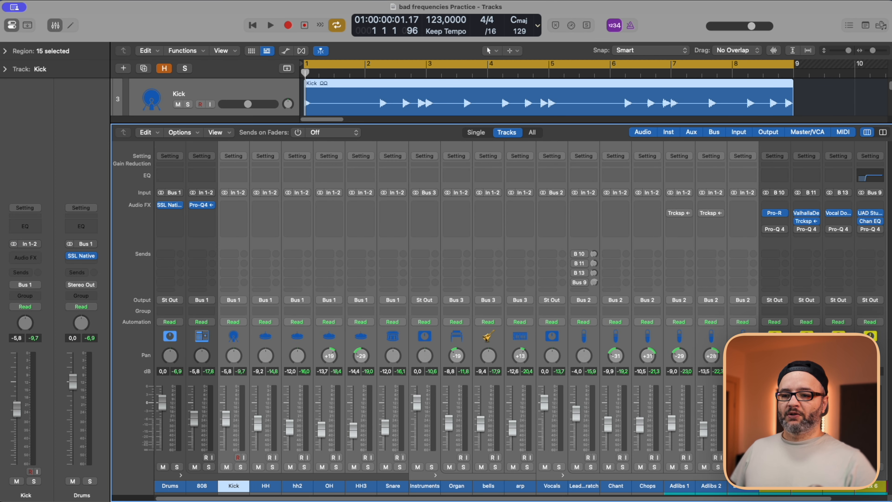
scroll(720, 364, "right", 2)
left_click(849, 205)
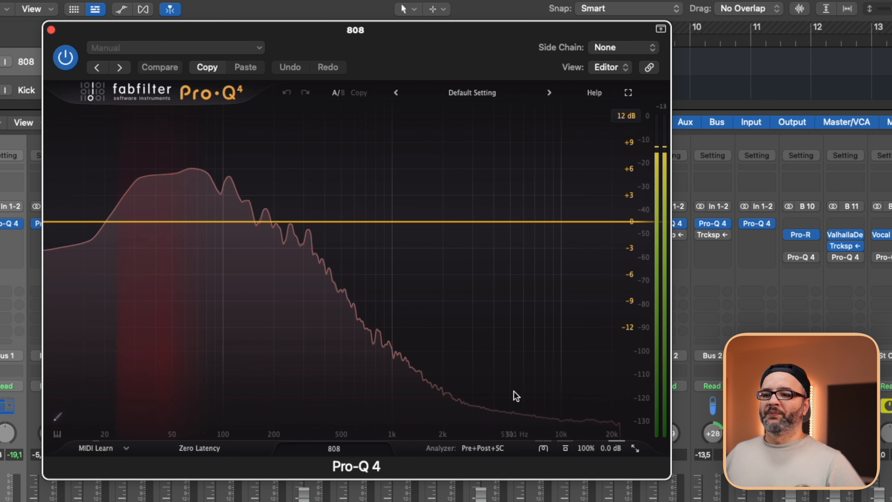
Open the analyzer options in the 808's Pro-Q 4 and play the track to examine its spectrum.
left_click(489, 444)
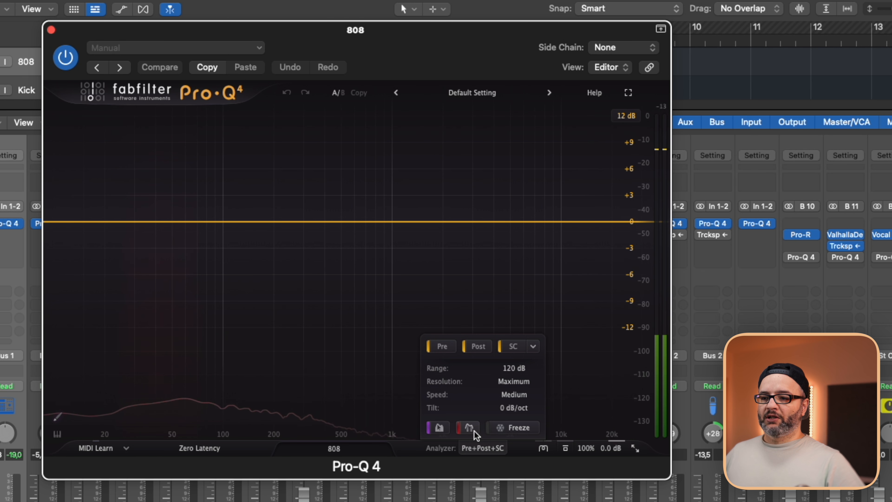
key("space")
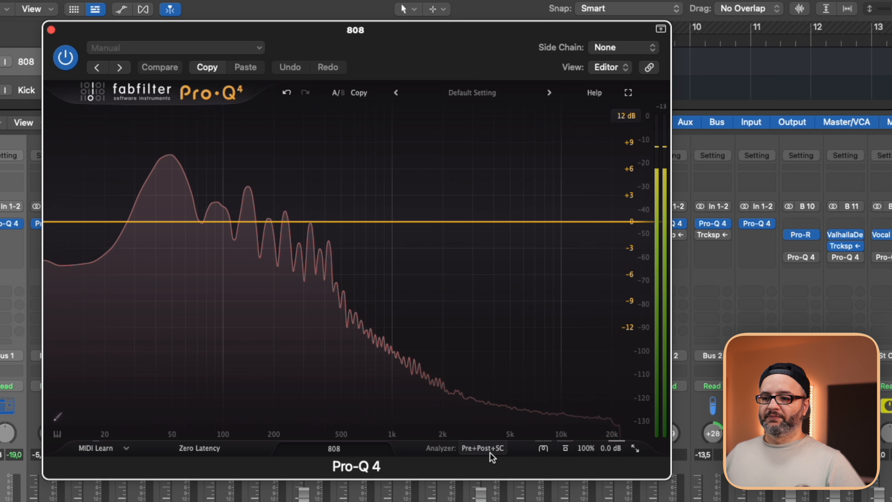
mouse_move(490, 451)
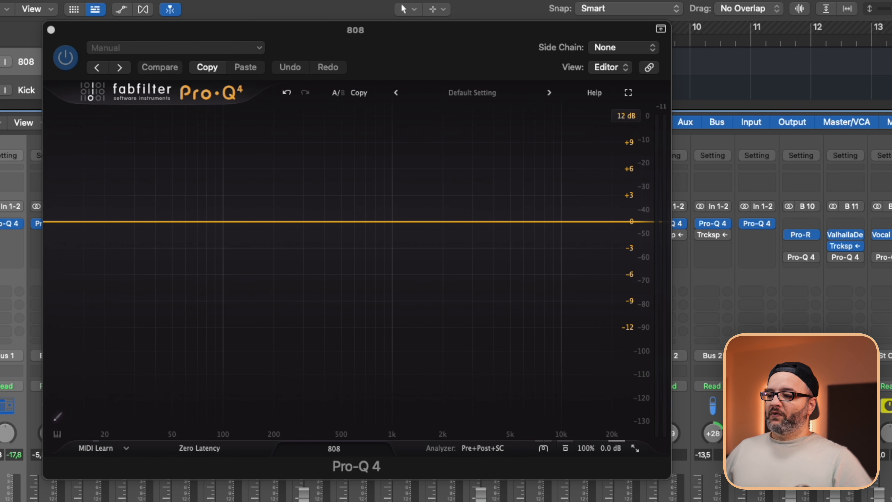
Pin the 808 and Kick in Pro-Q 4's instance list and show only the pinned instances.
left_click(337, 443)
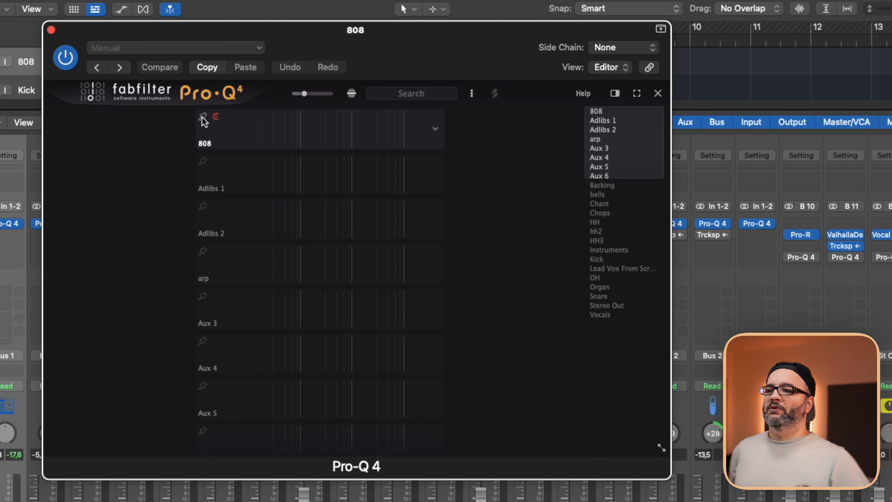
scroll(214, 178, "down", 4)
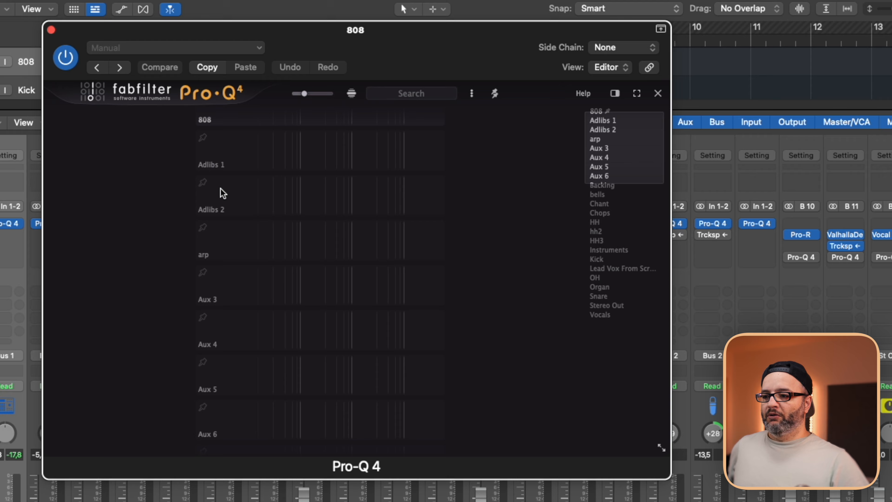
scroll(285, 297, "down", 10)
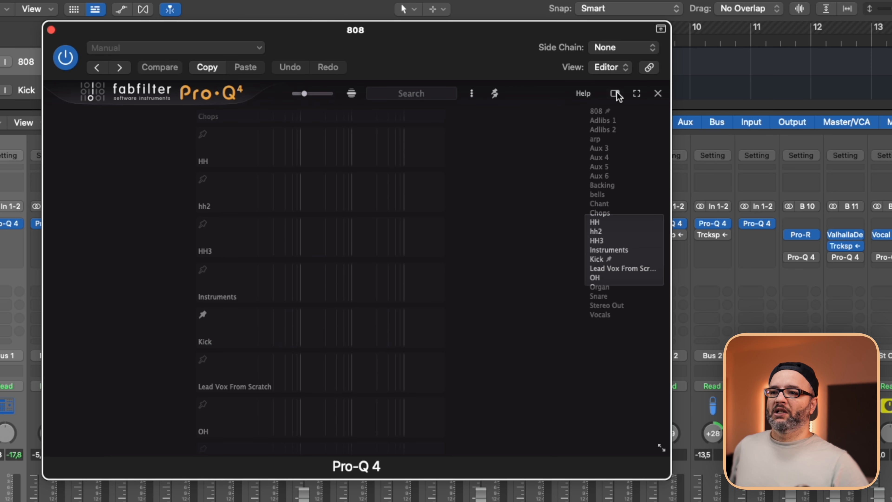
left_click(494, 93)
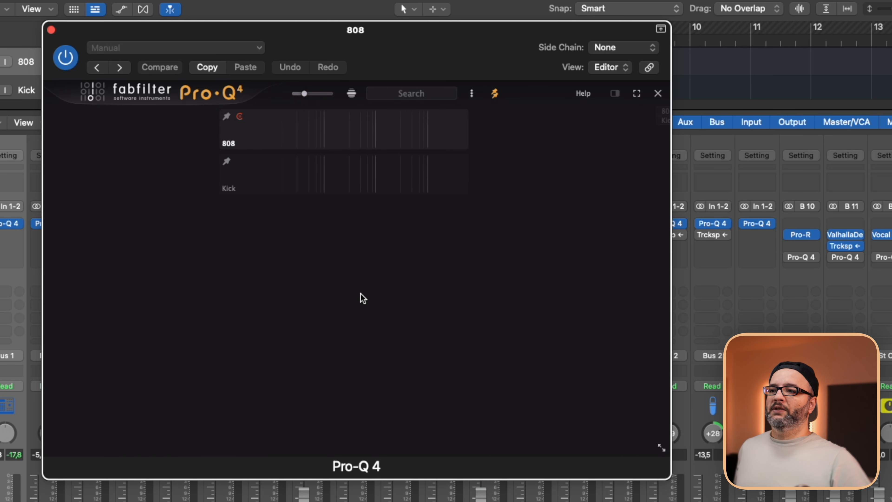
During playback, set Kick as the collision source in the instance list and open the 808 instance.
key("space")
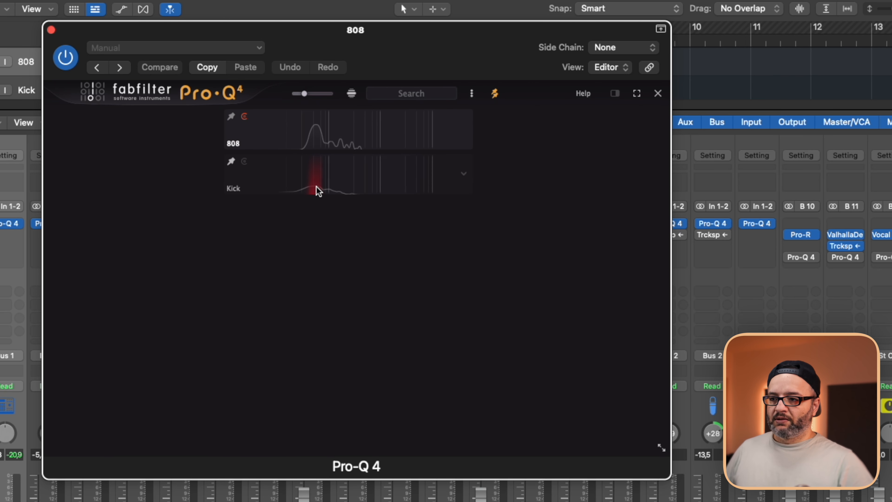
left_click(244, 161)
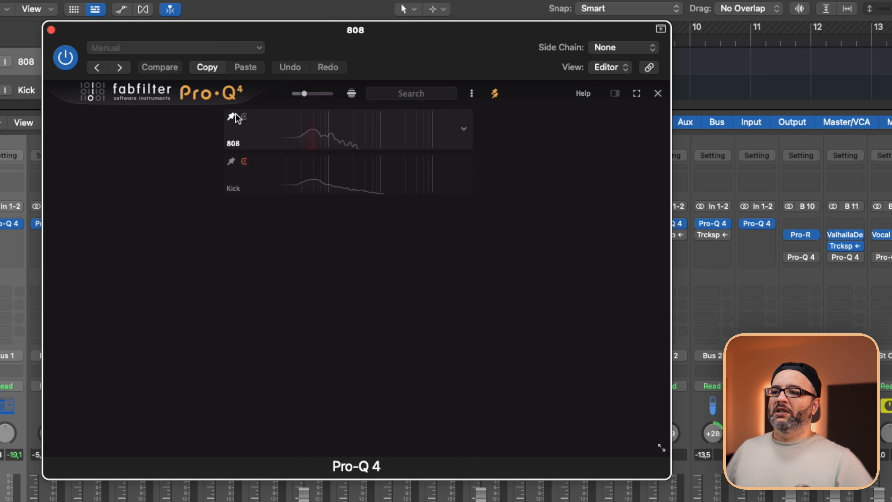
left_click(323, 135)
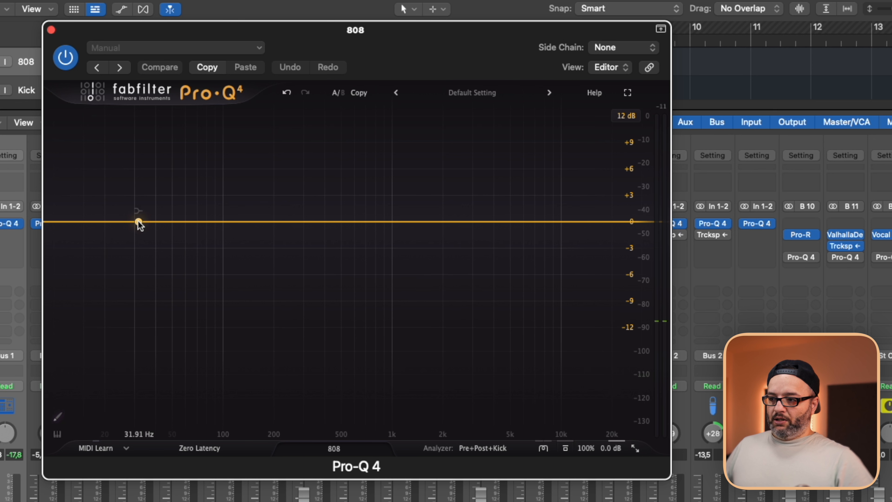
Add a low-shelf band at about 291 Hz on the 808 with 0 dB gain and a dynamic range of about -7 dB.
left_click_drag(138, 221, 301, 267)
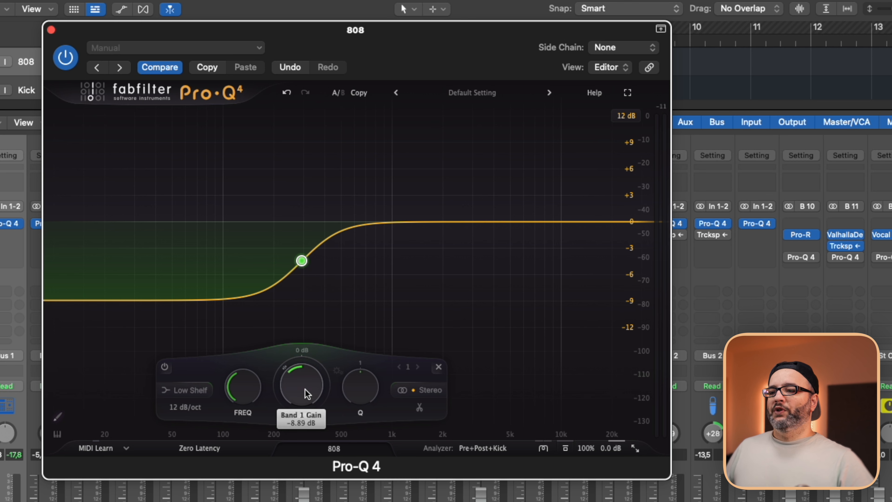
type("0")
key("Return")
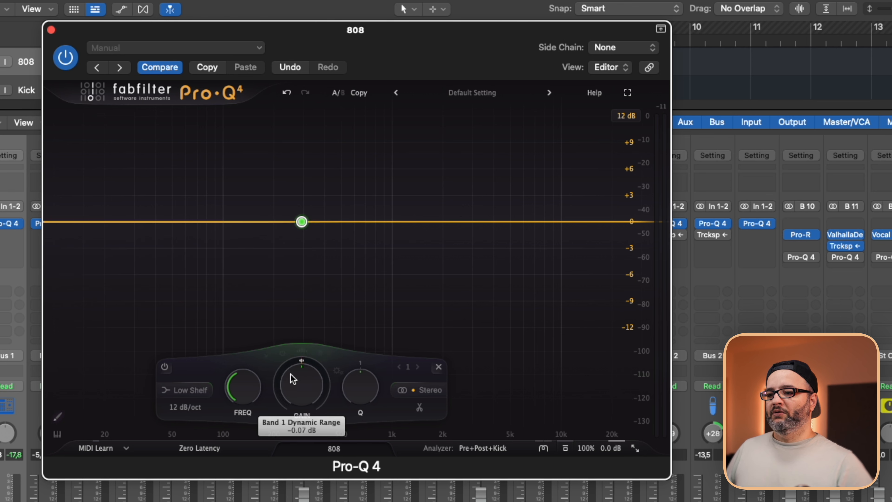
left_click_drag(292, 379, 291, 453)
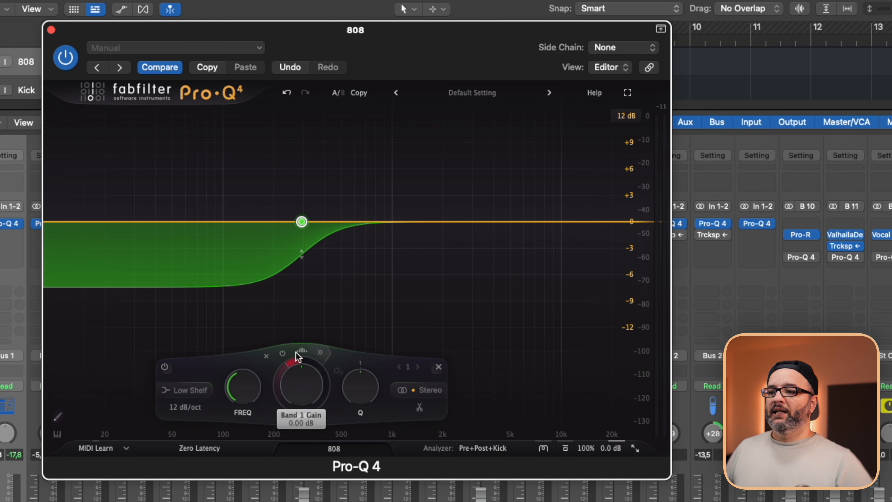
Make the 808's low-shelf band spectral and trigger it from the external Audio 7 side chain.
right_click(301, 222)
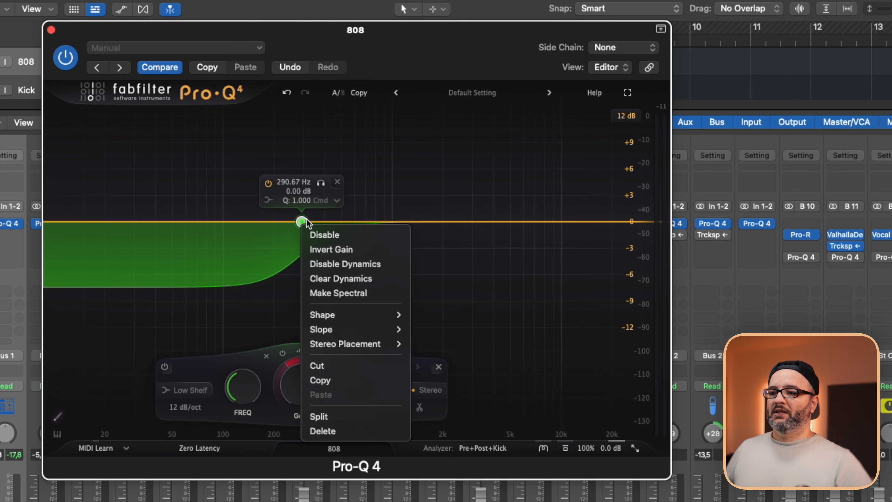
left_click(363, 296)
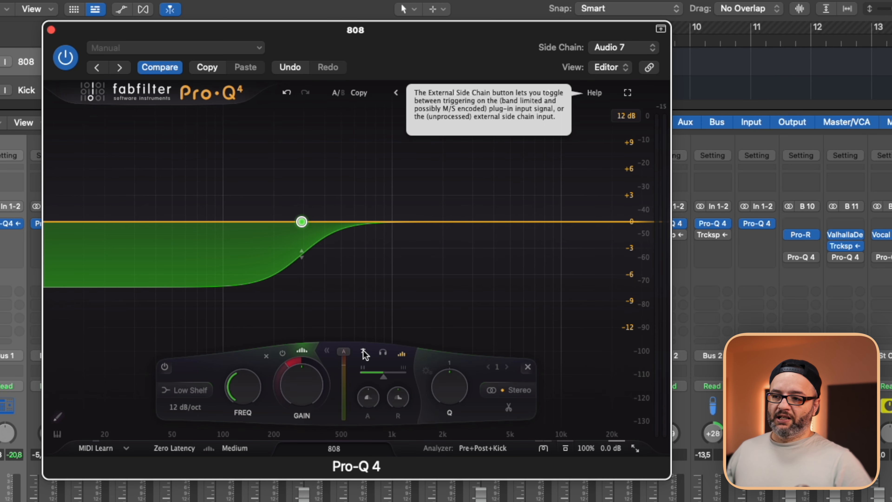
Play the 808 against the kick, deepen the band's dynamic range to about -12 dB, and close the equalizer.
key("space")
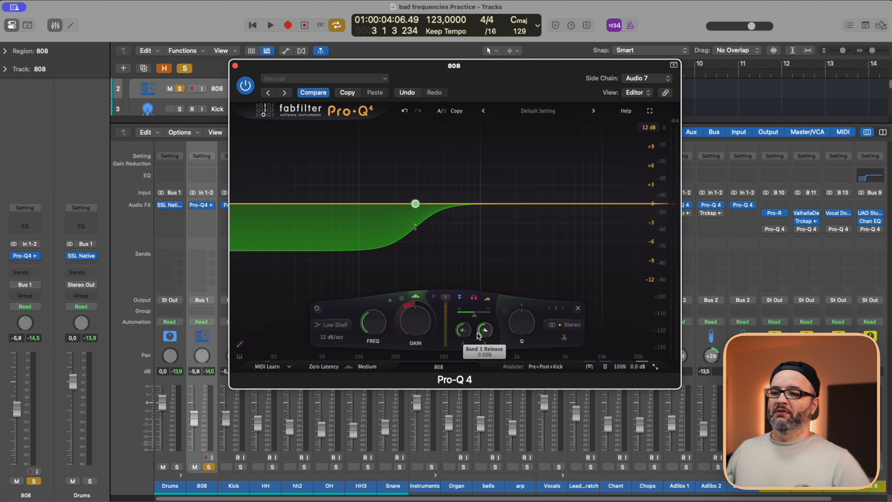
key("space")
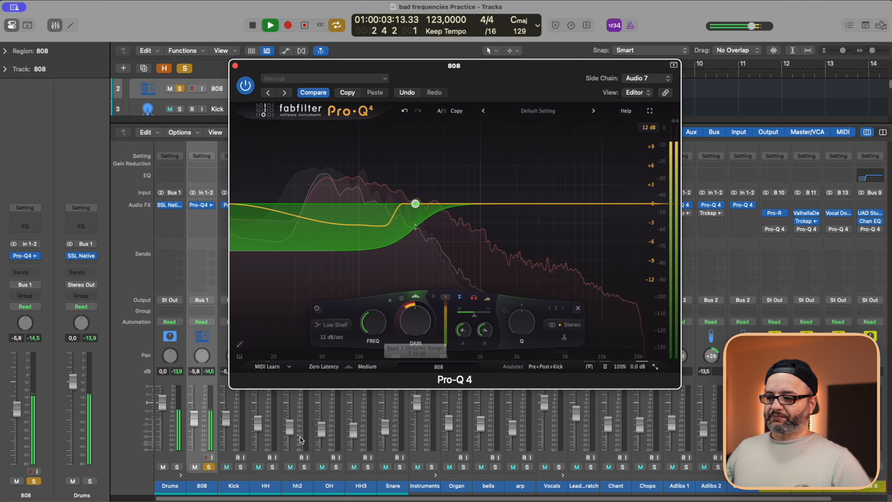
key("space")
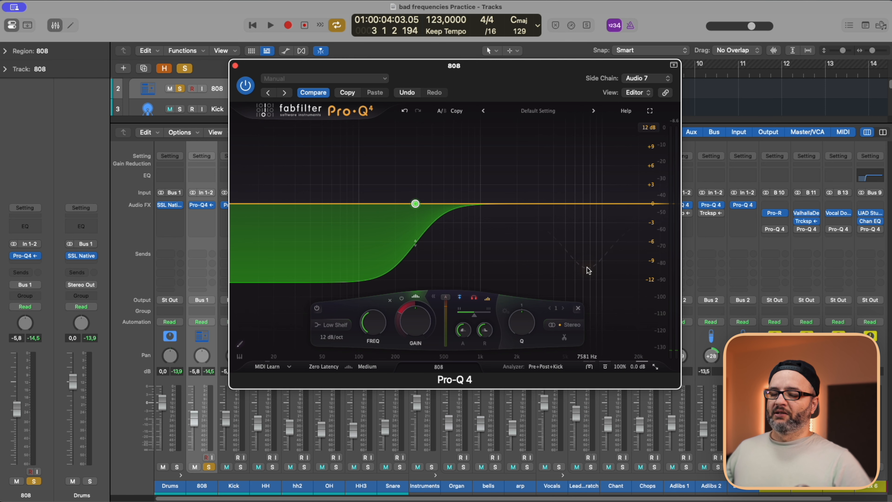
key("space")
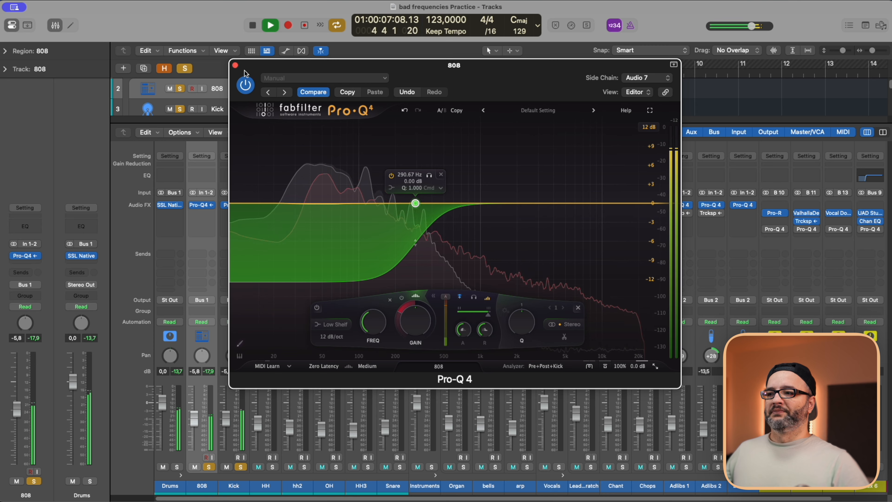
left_click(235, 65)
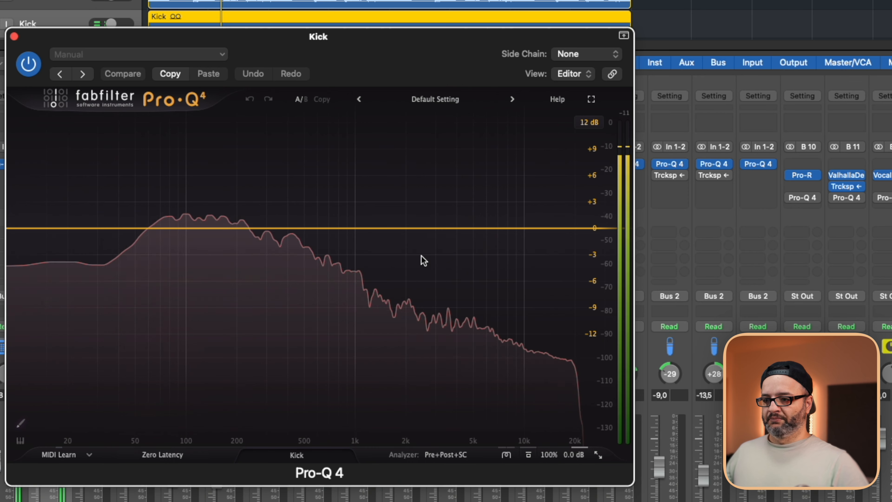
Add a narrow bell band boosted about 6.7 dB to the Kick's Pro-Q 4 and sweep it in solo toward the low mids.
left_click_drag(500, 228, 327, 171)
scroll(327, 171, "down", 8)
scroll(327, 171, "up", 12)
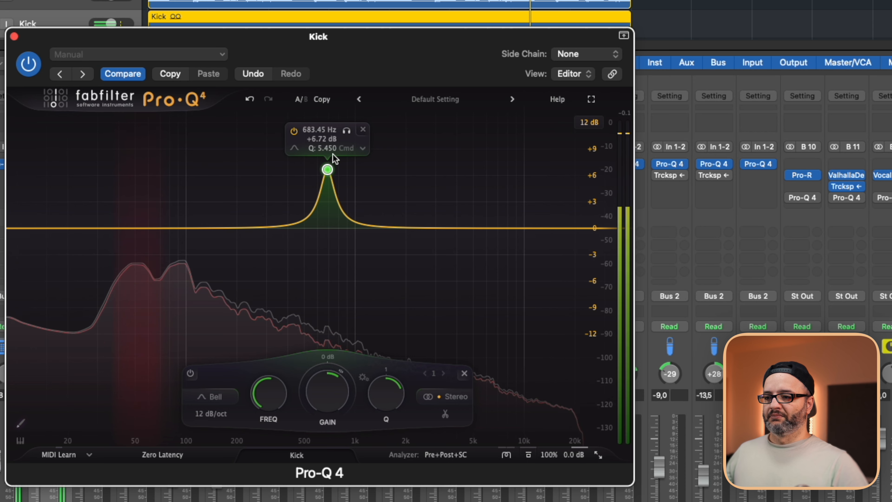
left_click_drag(346, 131, 243, 119)
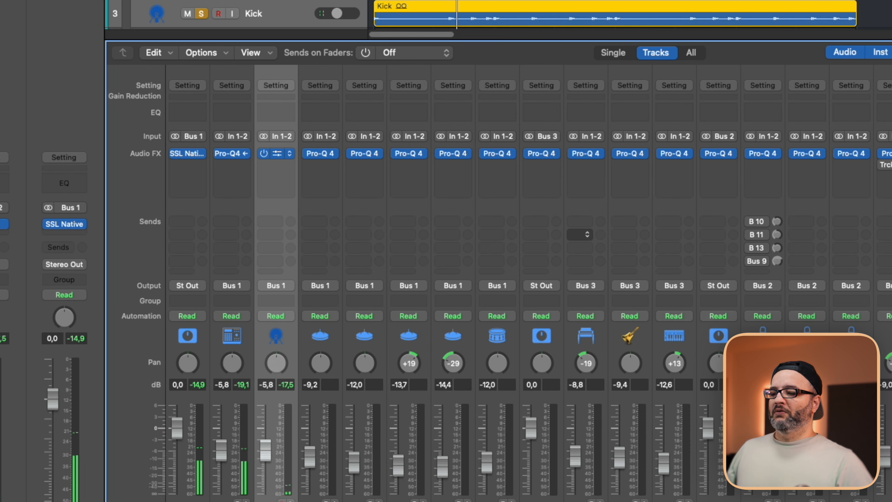
Add a low-shelf cut of about 14 dB to the HH's Pro-Q 4 and shift it in solo to about 468 Hz.
left_click(319, 154)
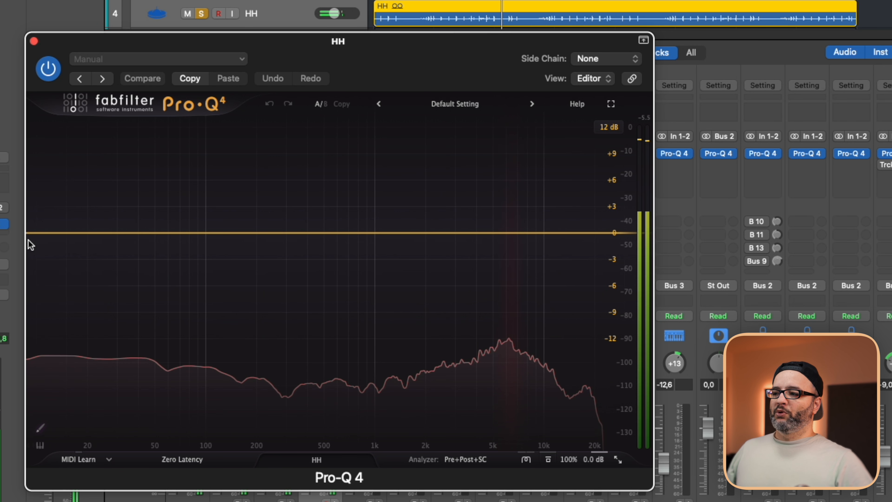
left_click_drag(101, 233, 199, 257)
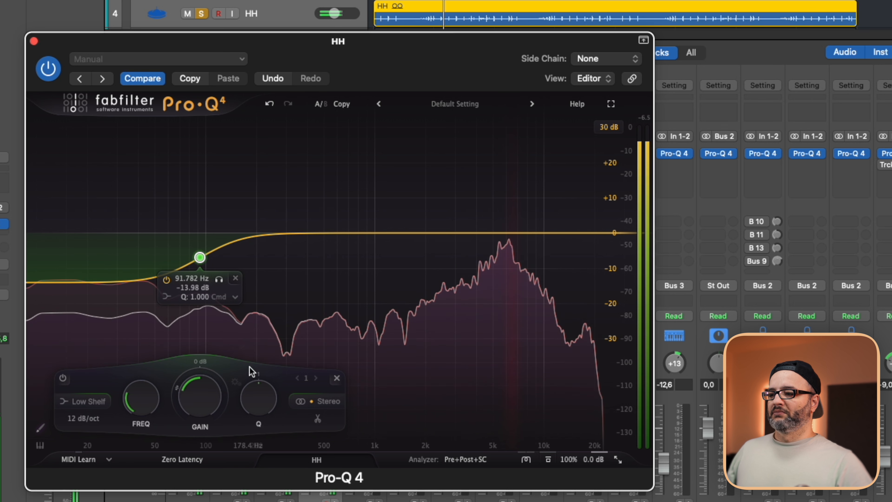
left_click_drag(222, 285, 343, 298)
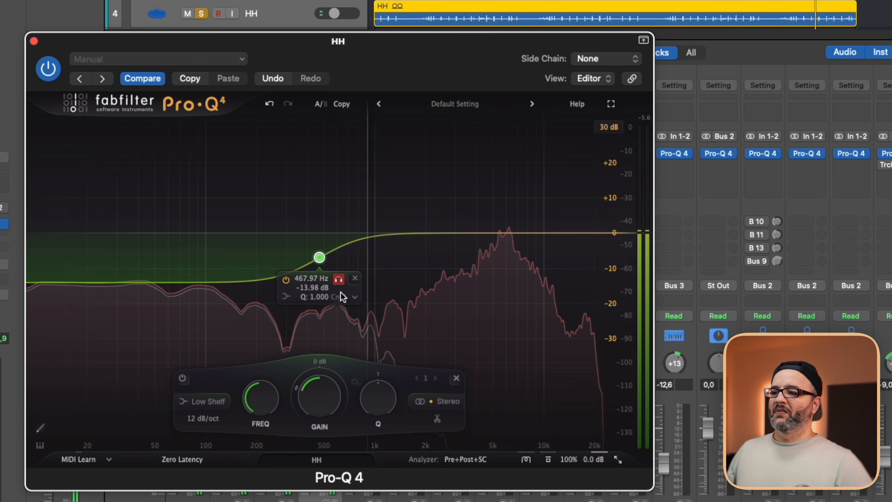
Move the HH low shelf to about 509 Hz while auditioning it, and deepen its cut to about 29 dB.
left_click(339, 279)
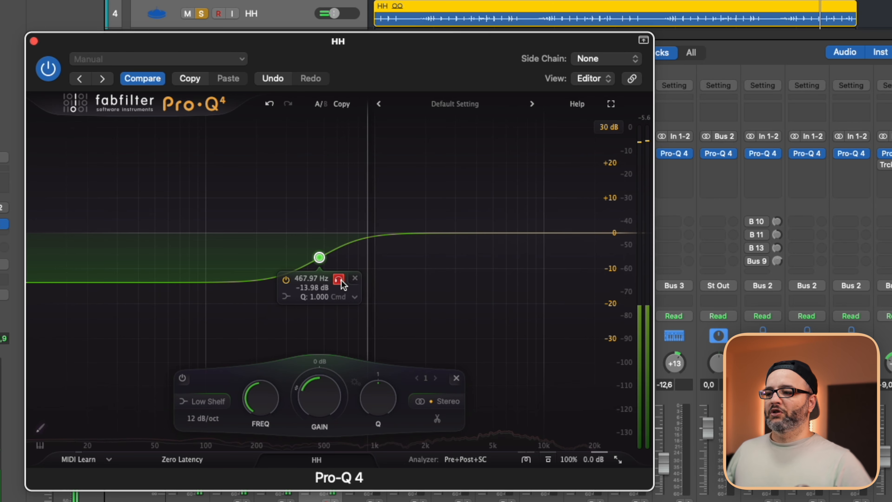
left_click_drag(341, 279, 349, 278)
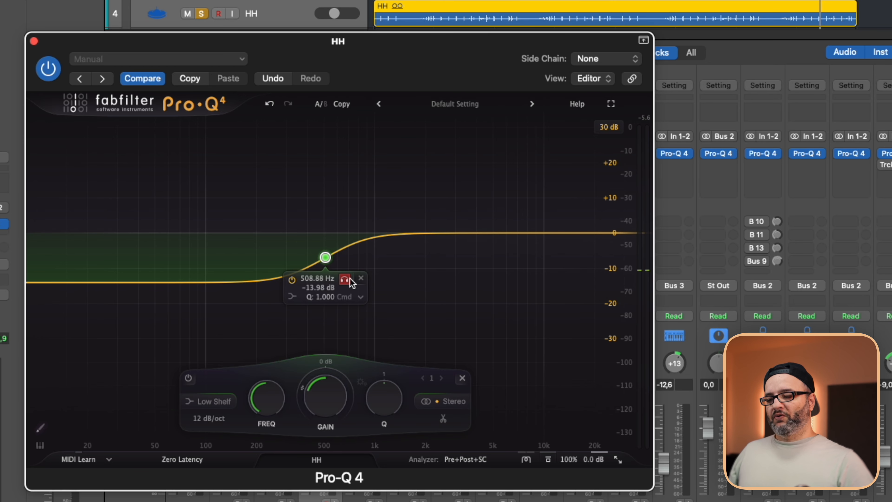
left_click_drag(350, 278, 349, 277)
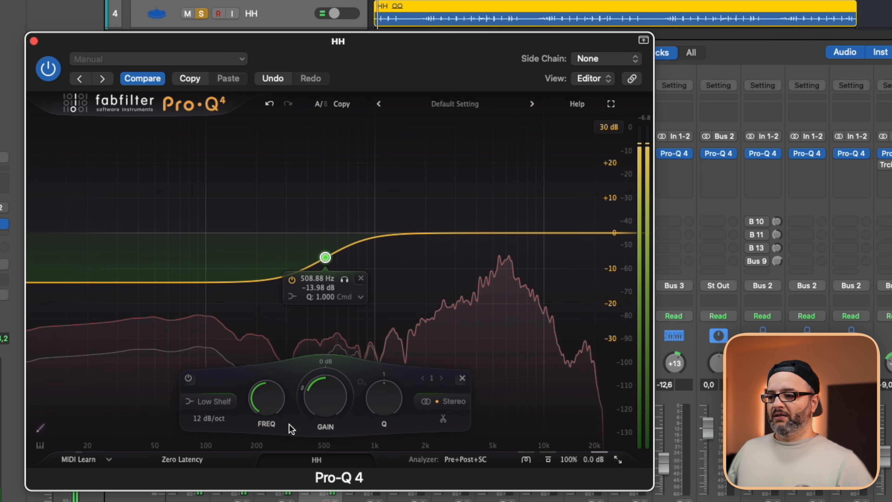
left_click_drag(321, 415, 311, 455)
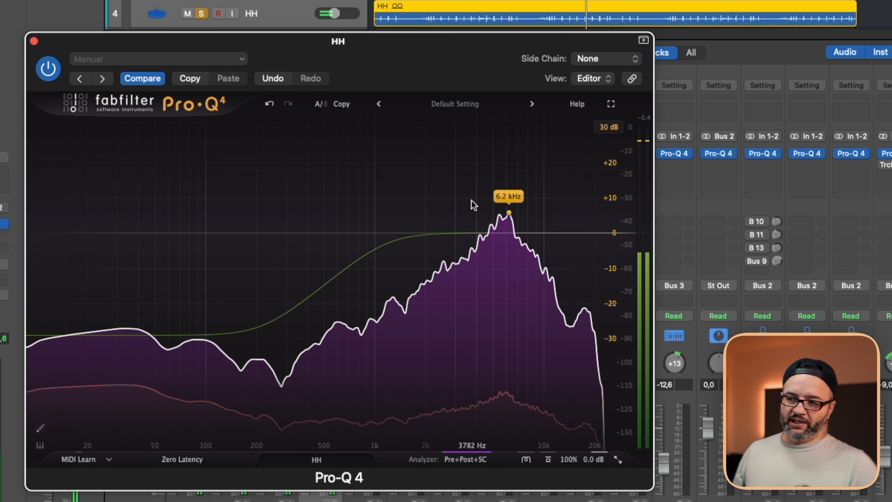
Add a bell band to the HH at about 6.1 kHz with a boost of about 7.6 dB.
mouse_move(540, 233)
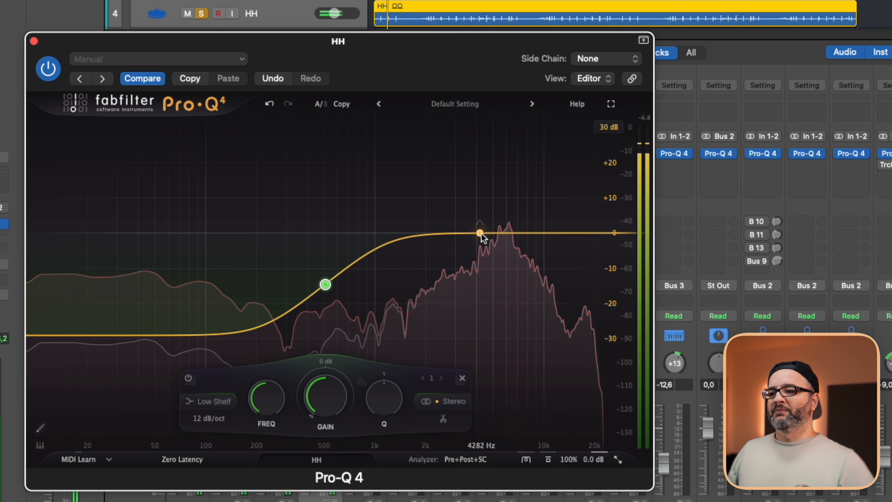
left_click_drag(480, 232, 524, 231)
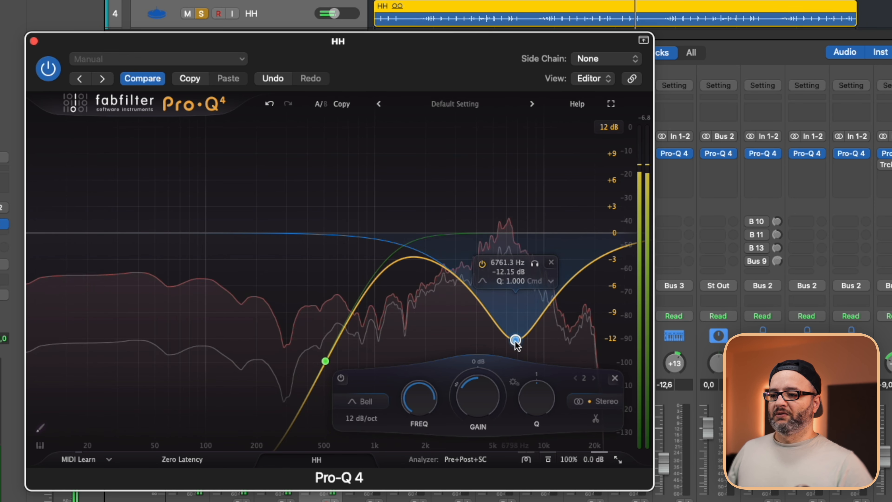
left_click_drag(480, 226, 511, 169)
Narrow the HH bell band's Q to about 14.8 and audition the band in solo.
scroll(510, 169, "up", 2)
scroll(511, 169, "down", 5)
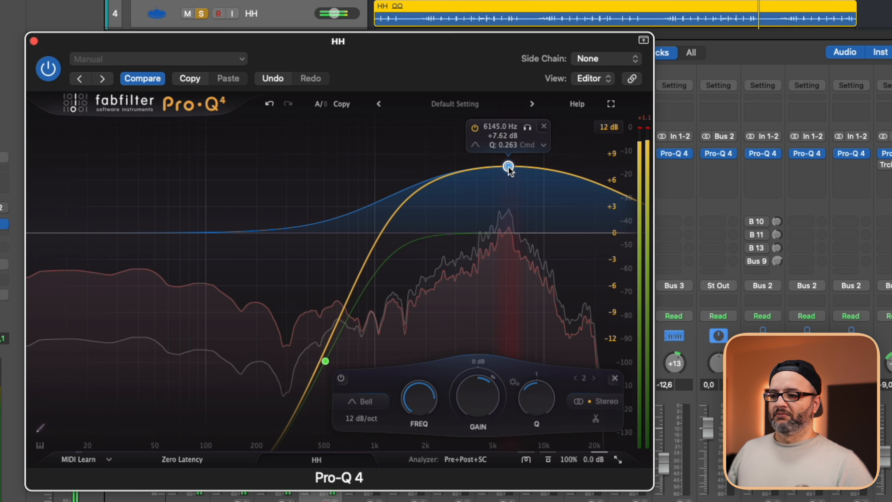
scroll(509, 168, "up", 10)
mouse_move(527, 126)
left_mouse_down()
mouse_move(451, 128)
mouse_move(527, 137)
left_mouse_up()
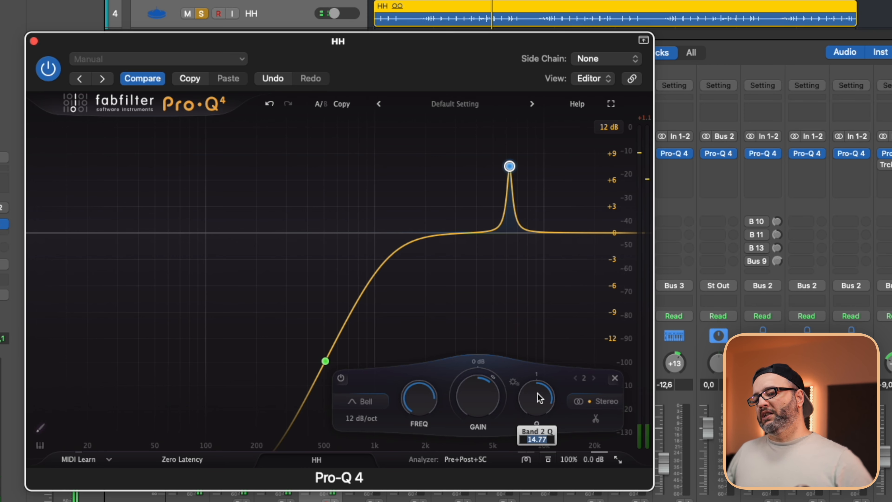
Reset the HH bell band to about 0 dB gain with a Q near 1, and give it a dynamic cut of about 3 dB.
type("0")
key("Return")
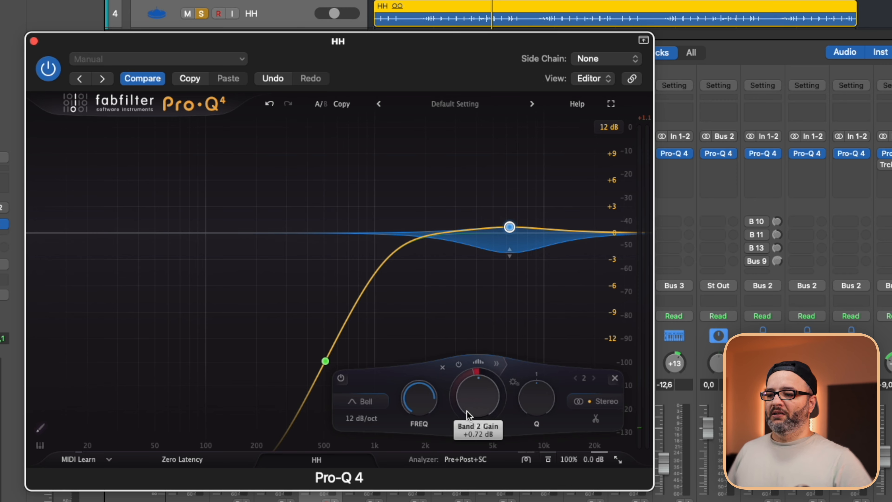
key("space")
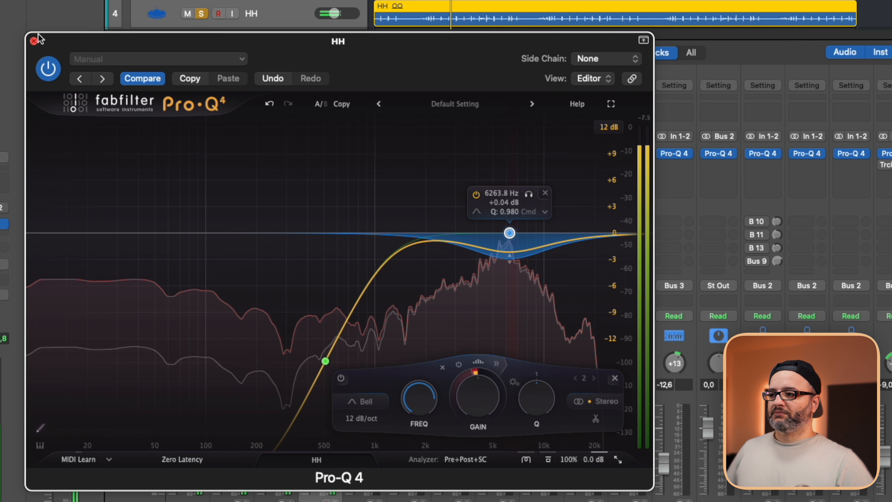
left_click(34, 41)
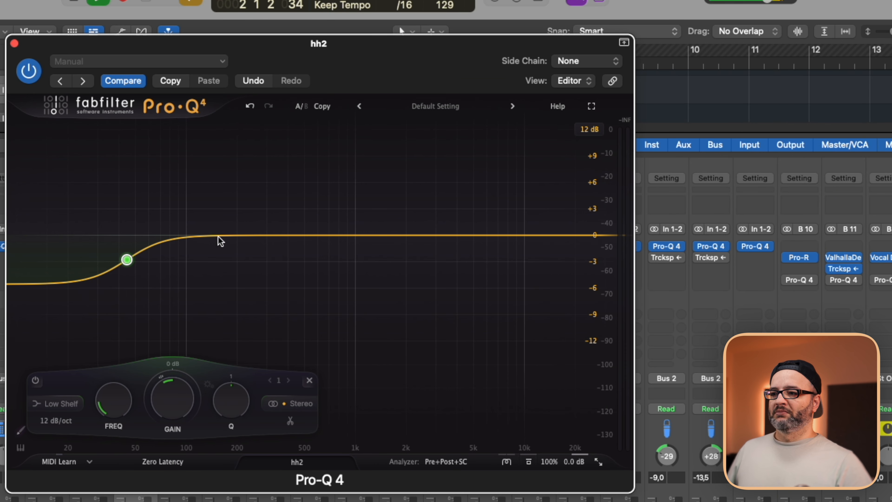
Shift the hh2 low shelf to about 700 Hz and deepen its cut to about 22.7 dB.
left_click_drag(127, 259, 270, 275)
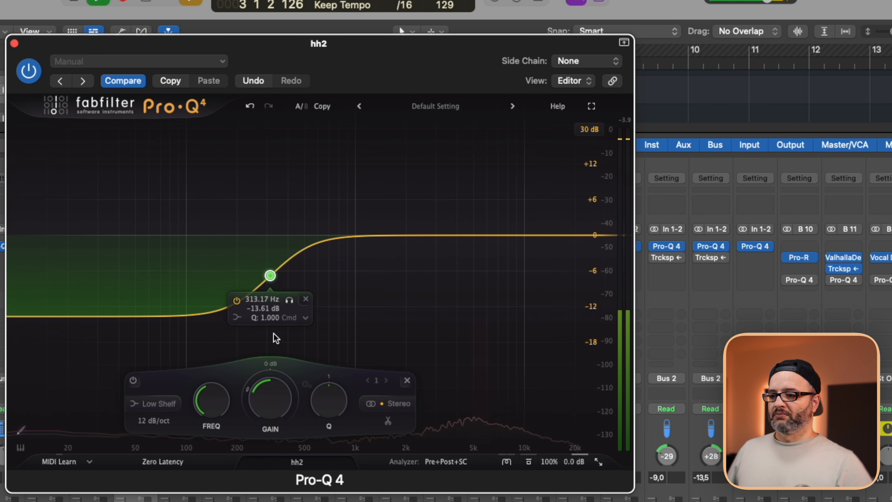
left_click_drag(276, 337, 290, 344)
left_click_drag(284, 267, 331, 296)
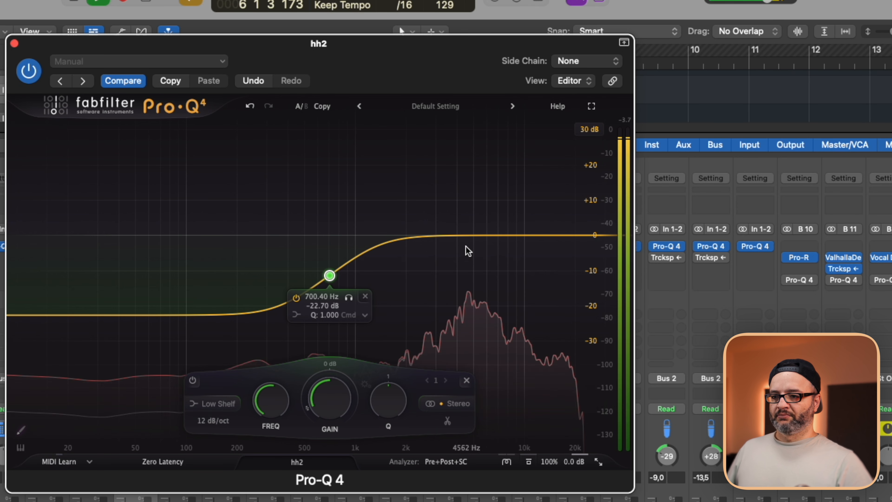
Add a bell band to hh2 at about 4.8 kHz with 0 dB gain and a dynamic range of about -8.2 dB.
left_click_drag(485, 235, 470, 253)
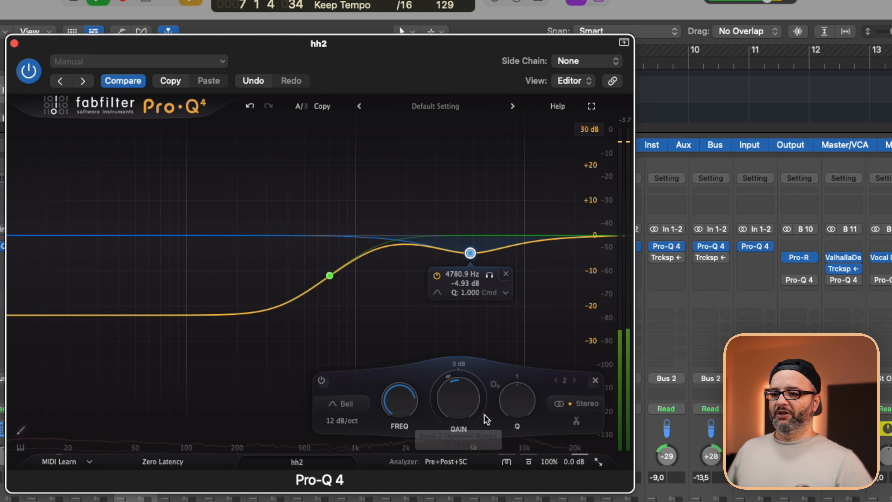
type("0")
key("Return")
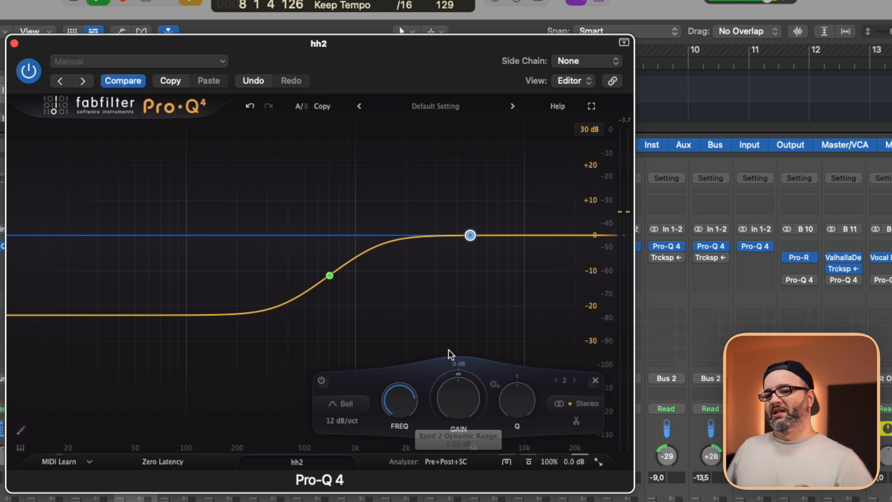
left_click_drag(451, 393, 445, 460)
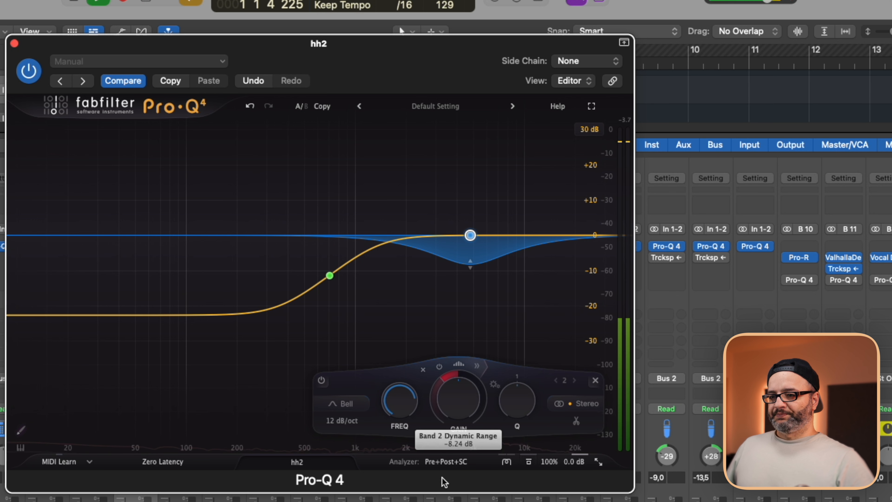
key("space")
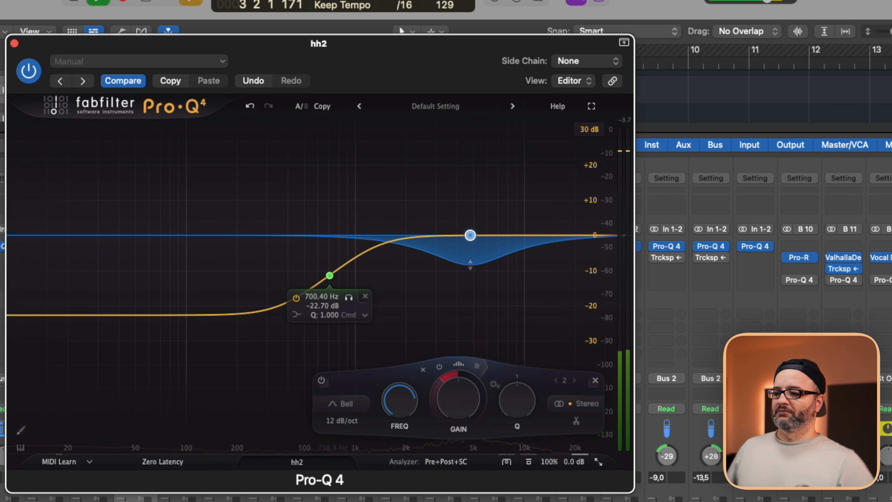
Close the hh2 equalizer and open Pro-Q 4 on the HH3 track.
left_click(133, 499)
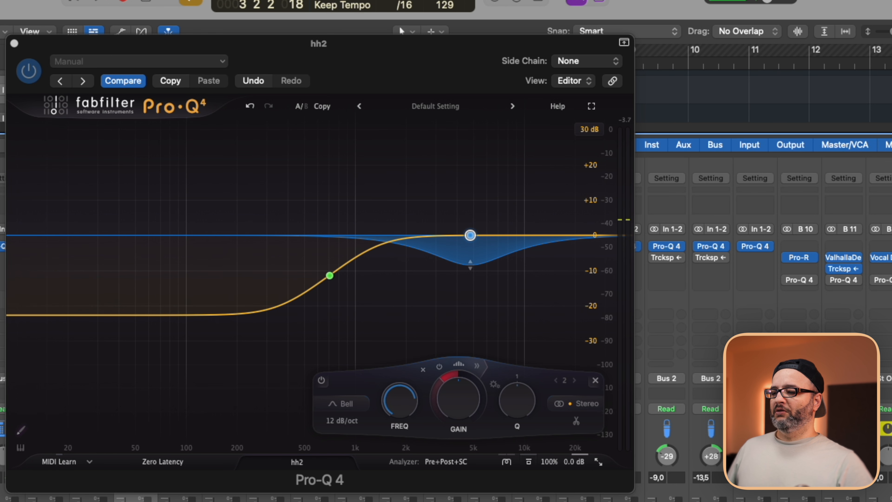
key("x")
left_click(14, 43)
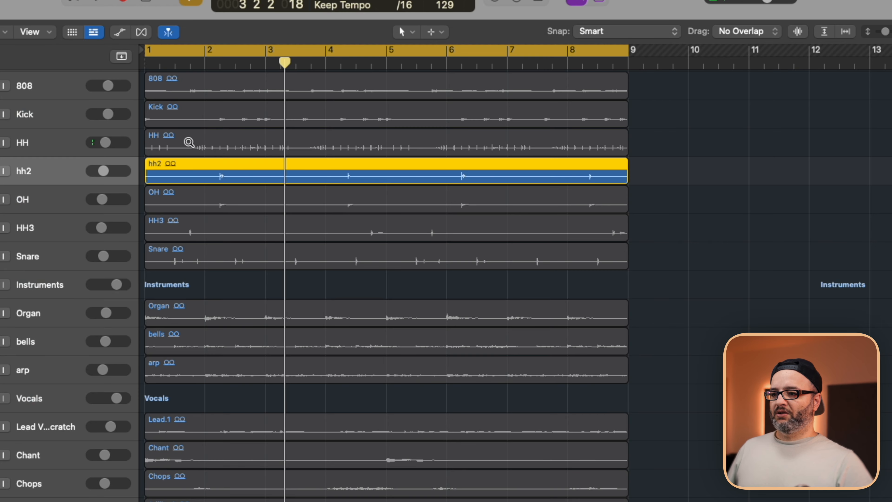
key("x")
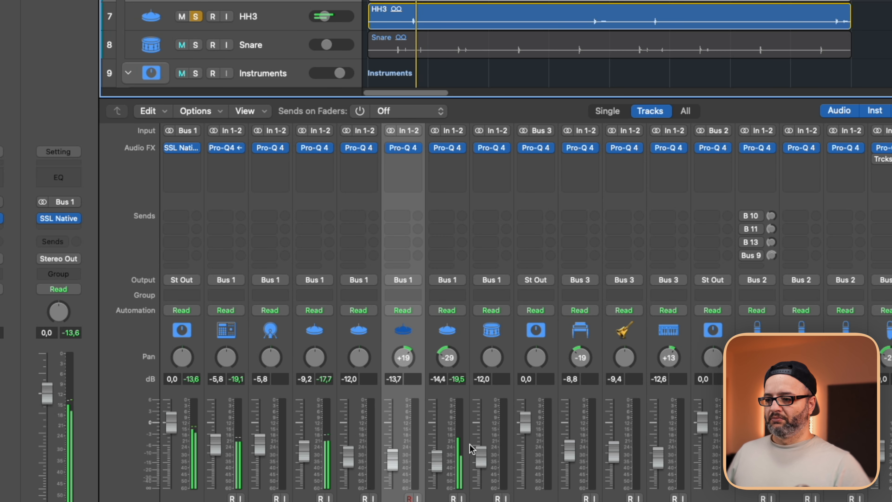
left_click(451, 147)
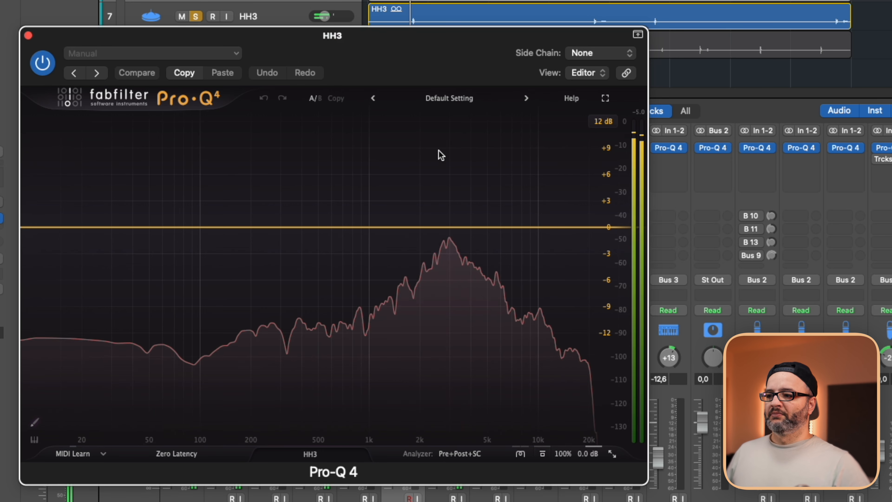
Add a low-shelf cut of about 19 dB near 507 Hz and a shallow bell cut around 3 kHz to HH3.
left_click(43, 228)
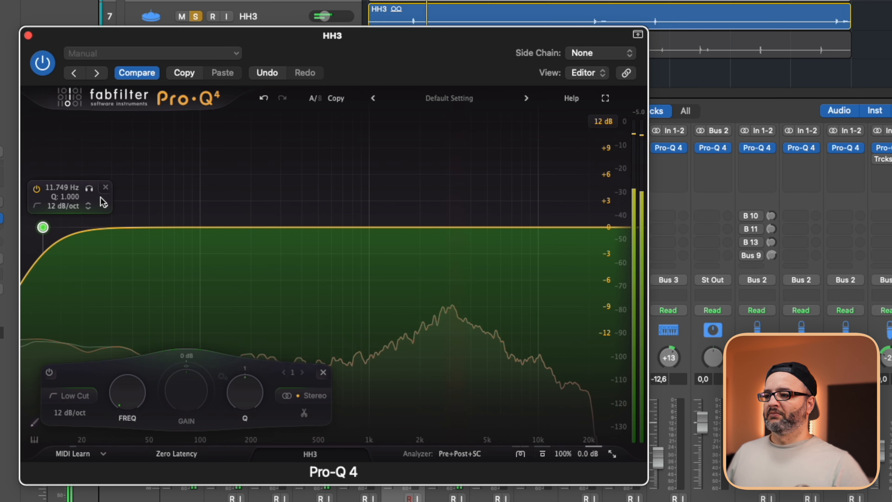
left_click(105, 187)
left_click_drag(115, 229, 320, 401)
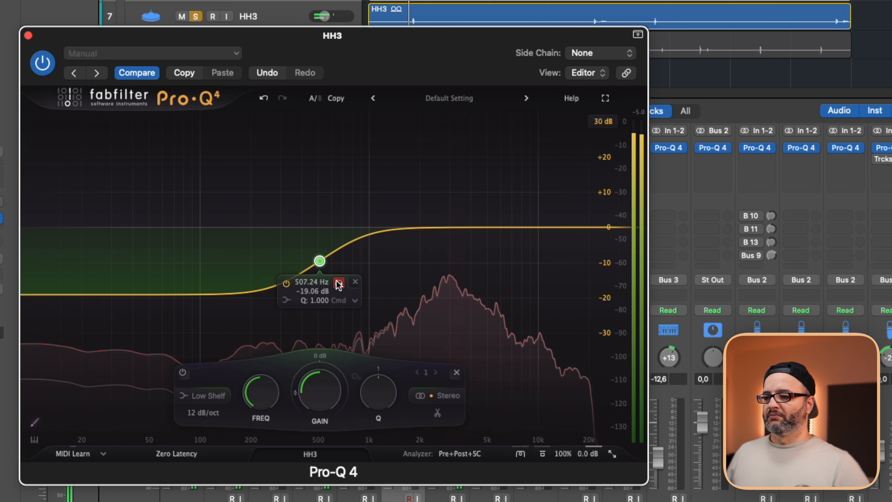
left_click_drag(339, 289, 327, 290)
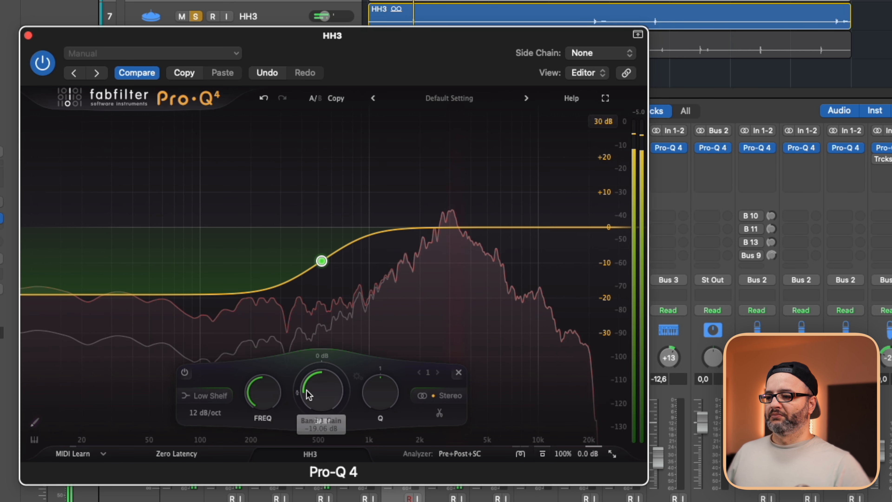
left_click_drag(478, 228, 448, 244)
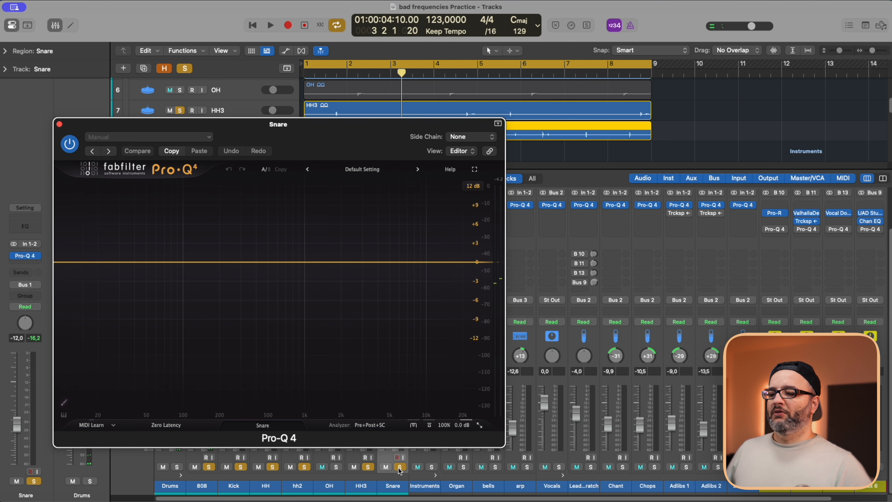
Clear all other solos so only the Snare is soloed, and play it through its repositioned Pro-Q 4 window.
left_click(400, 467)
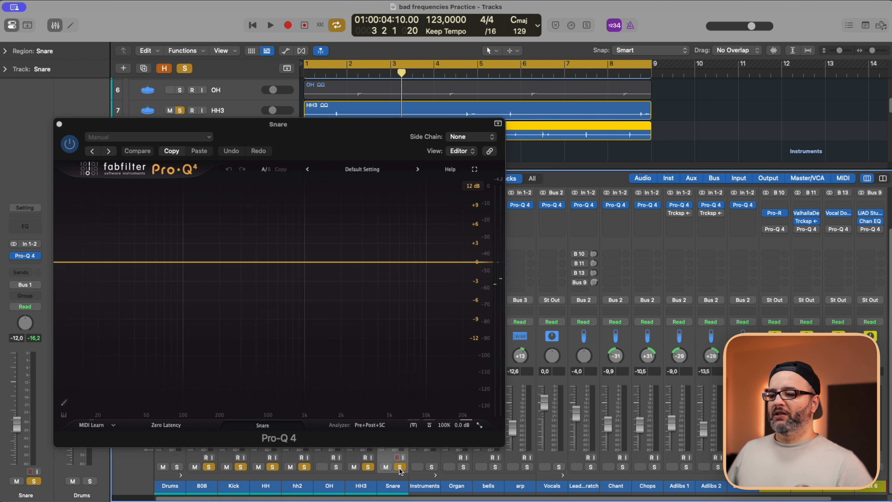
left_click(400, 467, "alt")
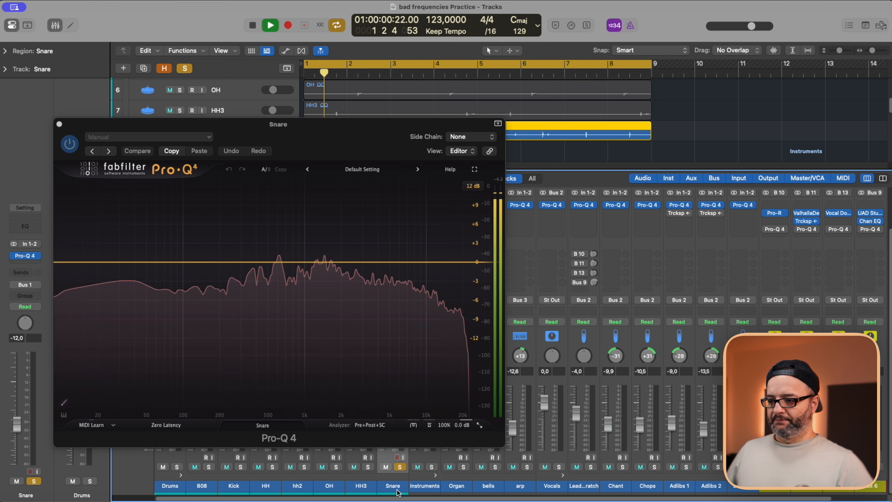
left_click_drag(286, 135, 388, 118)
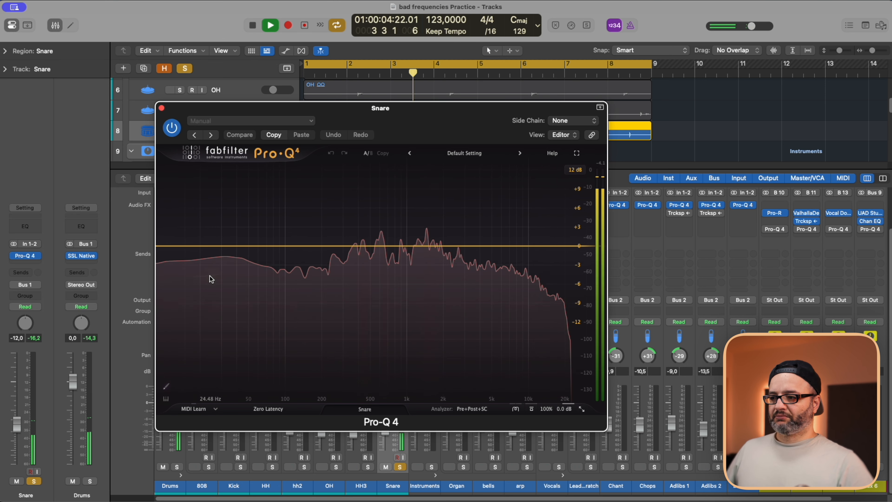
key("space")
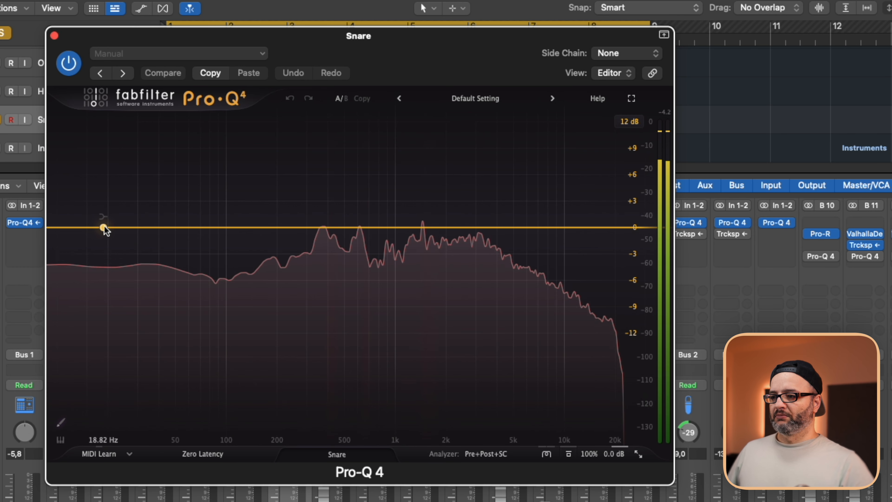
Add a low shelf to the Snare and, auditioning it in solo, set it to about 104 Hz with a 30 dB cut.
left_click_drag(199, 246, 228, 301)
left_click_drag(147, 302, 285, 313)
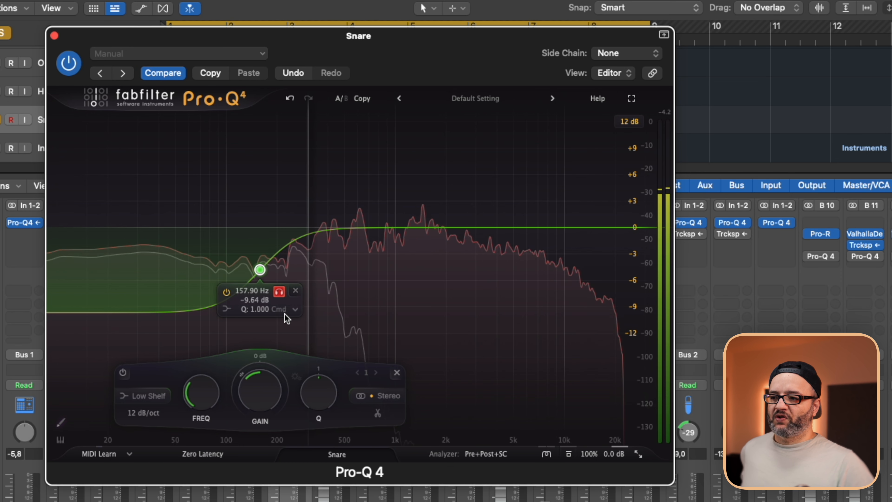
left_click_drag(285, 313, 254, 315)
left_click_drag(245, 381, 237, 474)
left_click(247, 301)
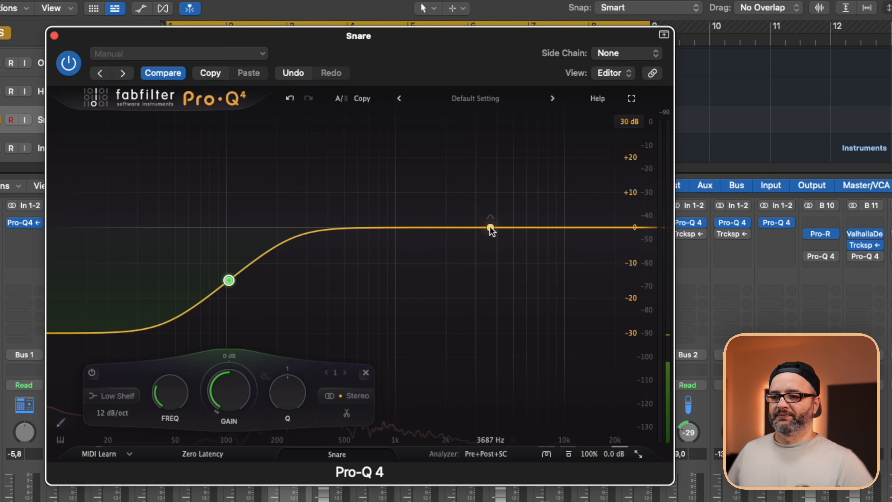
left_click_drag(491, 227, 333, 172)
scroll(333, 172, "down", 10)
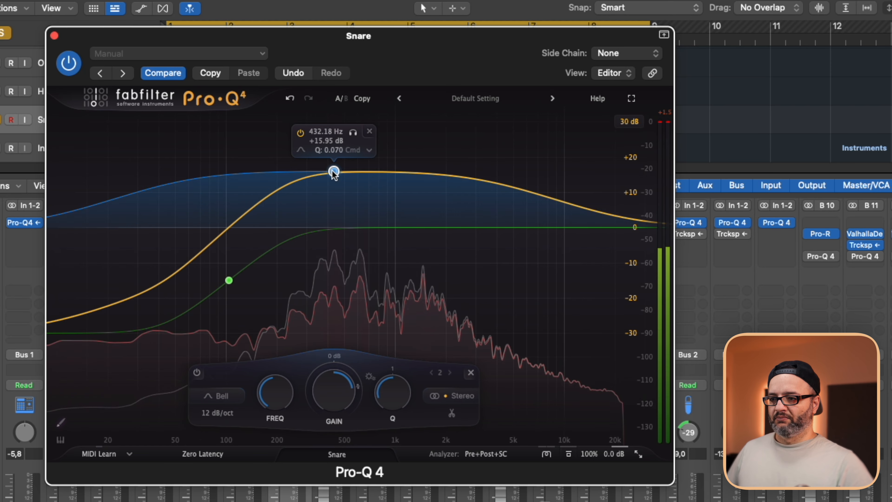
scroll(333, 172, "up", 15)
left_click(471, 373)
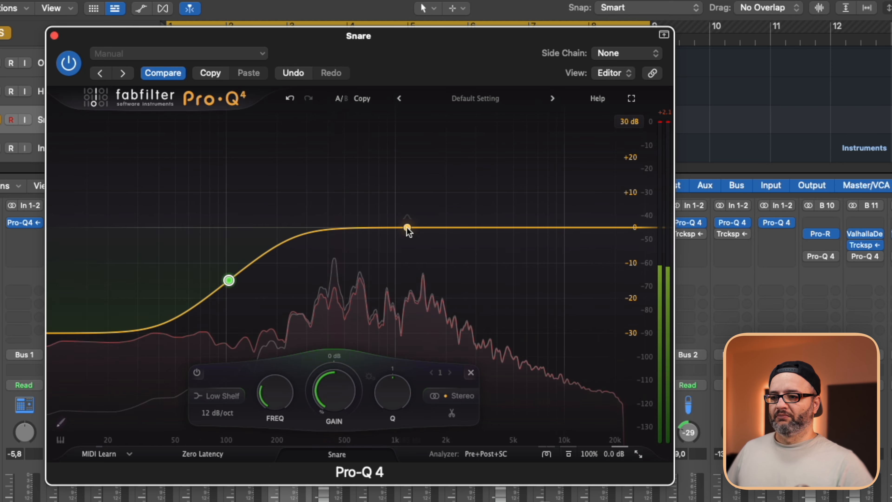
Add a 0 dB bell band to the Snare with a Q of about 13.9 and shift it in solo to about 627 Hz.
left_click(408, 228)
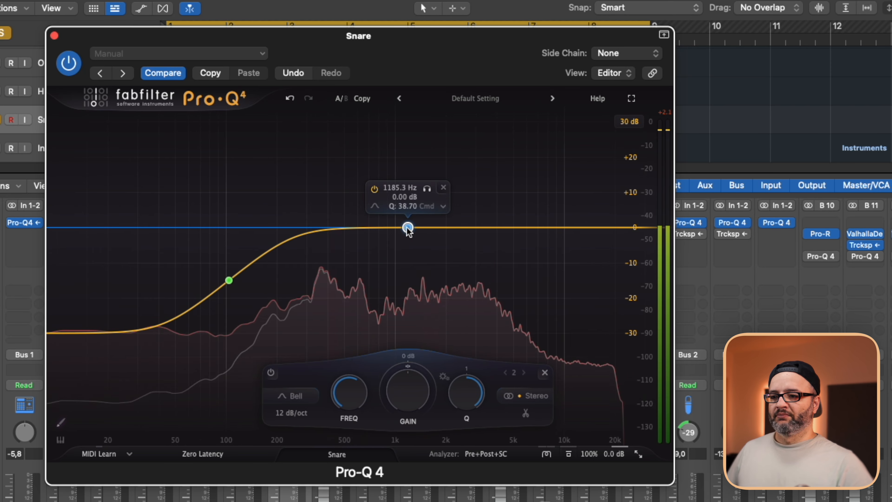
scroll(408, 228, "down", 3)
left_click_drag(427, 189, 378, 190)
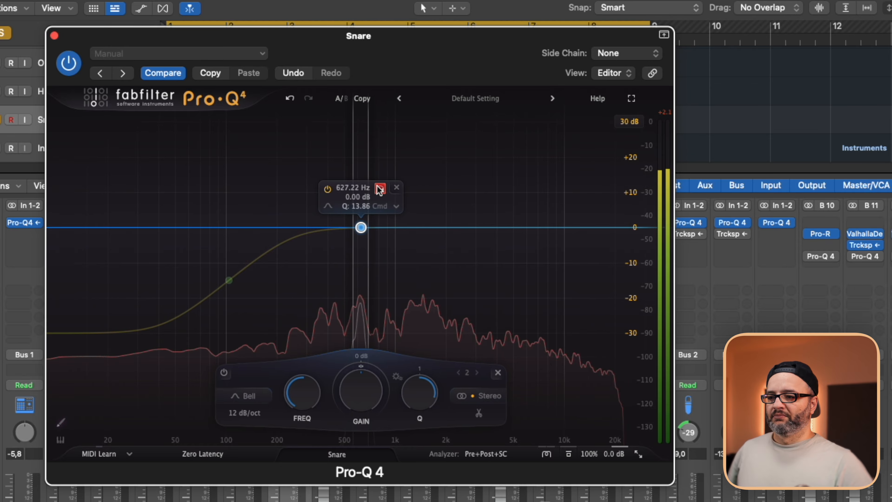
Add a second 0 dB Snare bell, shift it in solo to about 1445 Hz, and set its Q to about 6.4.
left_click(461, 226)
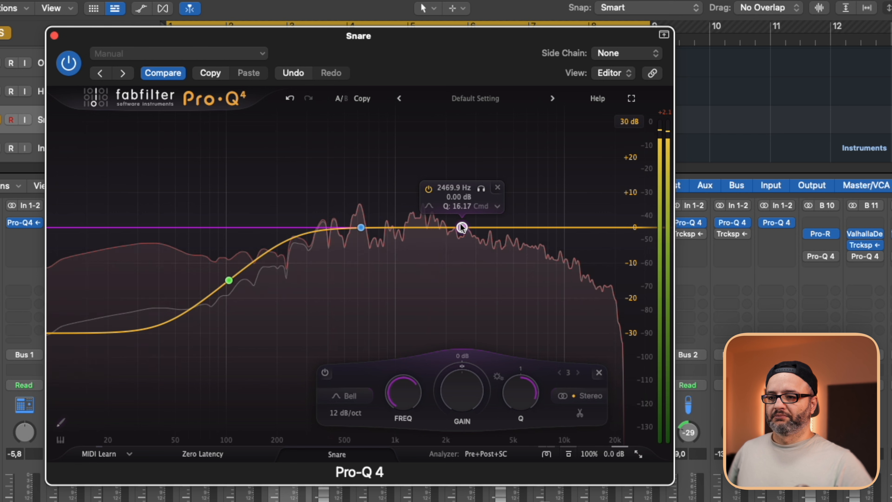
left_click_drag(482, 189, 415, 194)
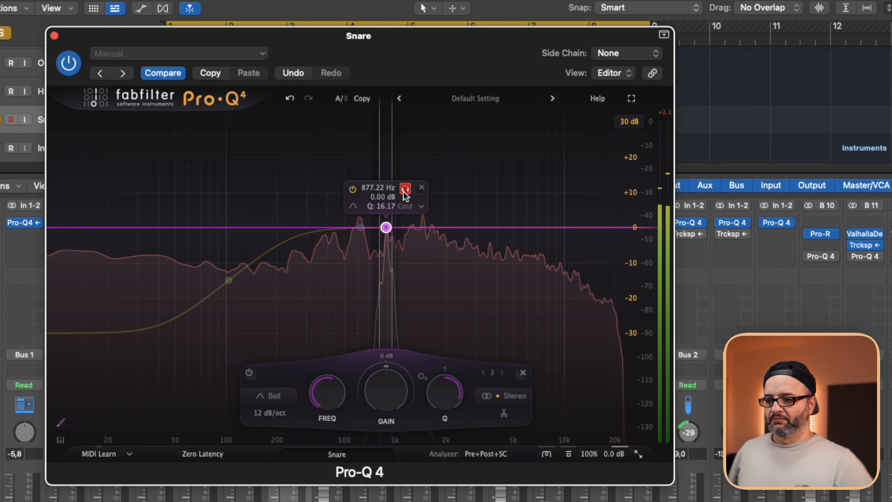
left_click_drag(406, 195, 407, 196)
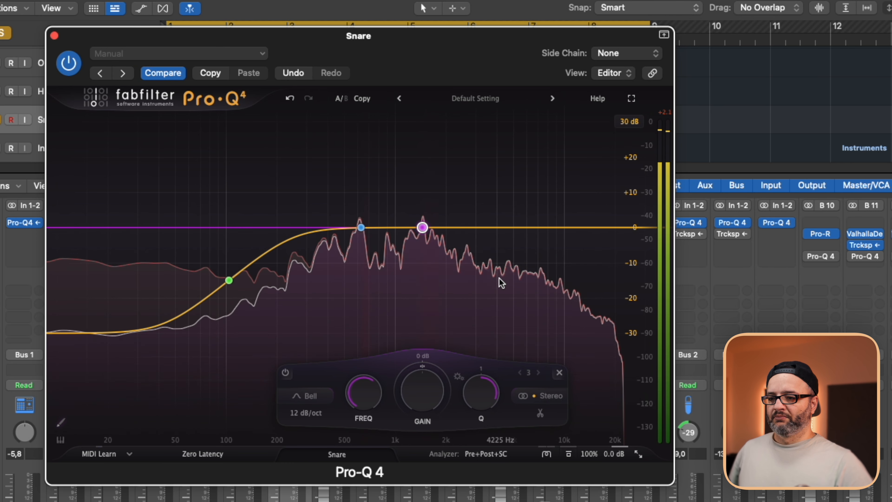
left_click_drag(473, 392, 467, 277)
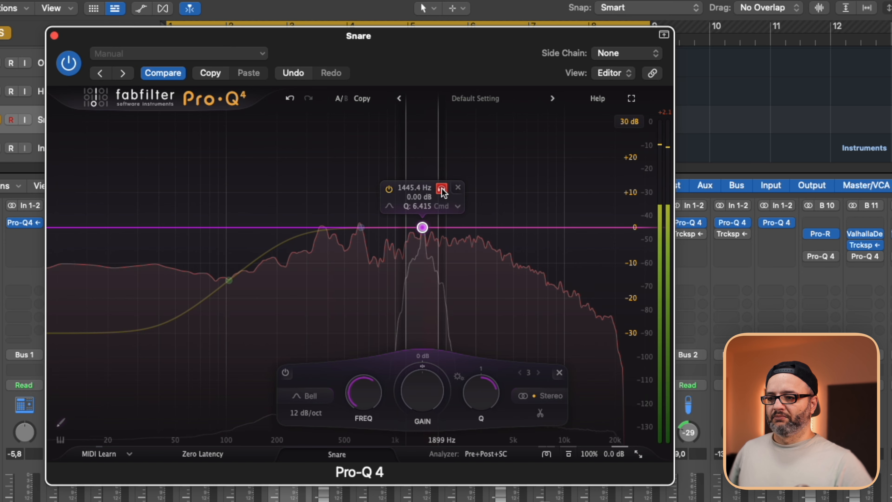
Audition the Snare's 627 Hz bell band in solo.
left_click(361, 228)
left_click(380, 188)
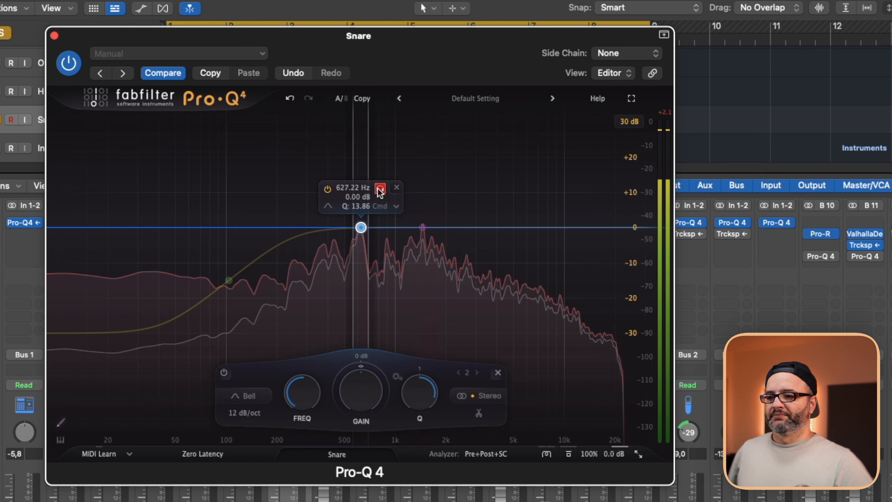
left_click(380, 189)
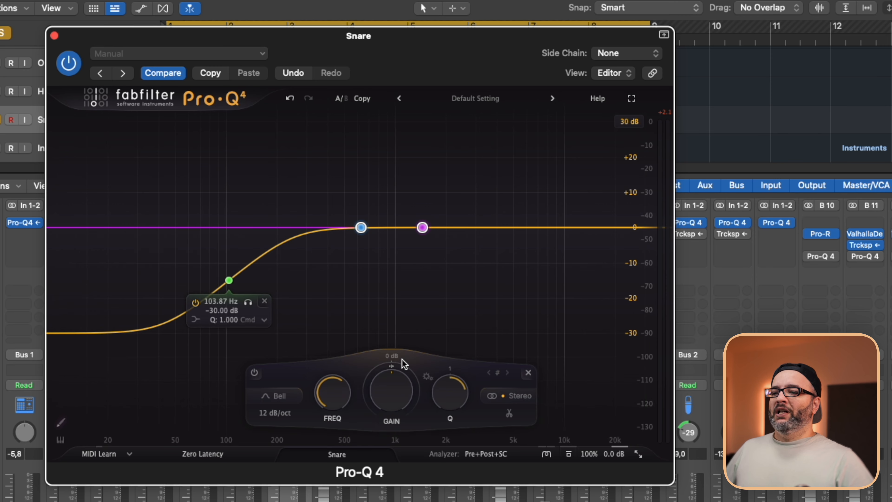
Give both Snare bell bands a slight dynamic cut and widen them together, taking the 1445 Hz band's Q to about 2.3.
left_click_drag(366, 429, 366, 431)
key("space")
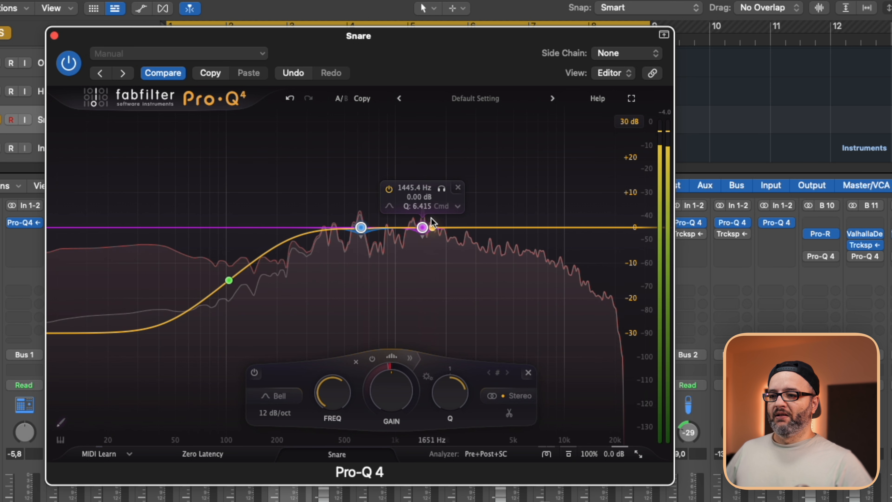
left_click_drag(455, 379, 454, 388)
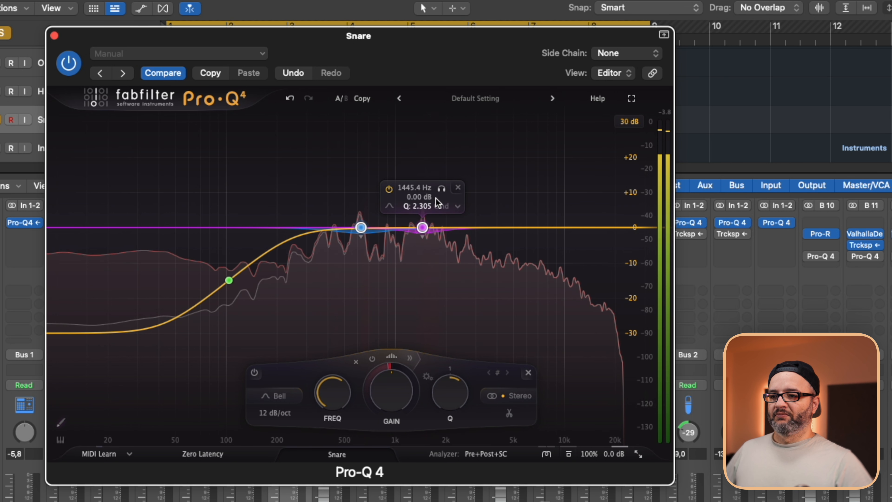
Audition the Snare's 1445 Hz bell band in solo.
left_click(438, 190)
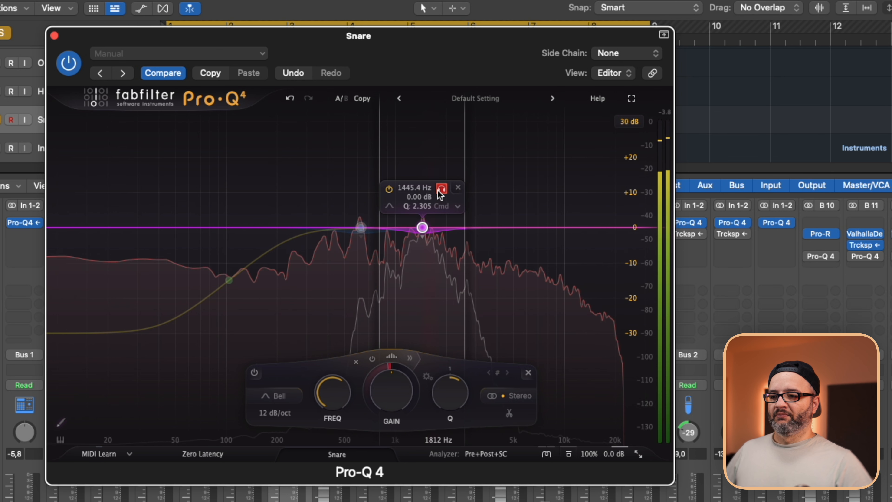
left_click(438, 190)
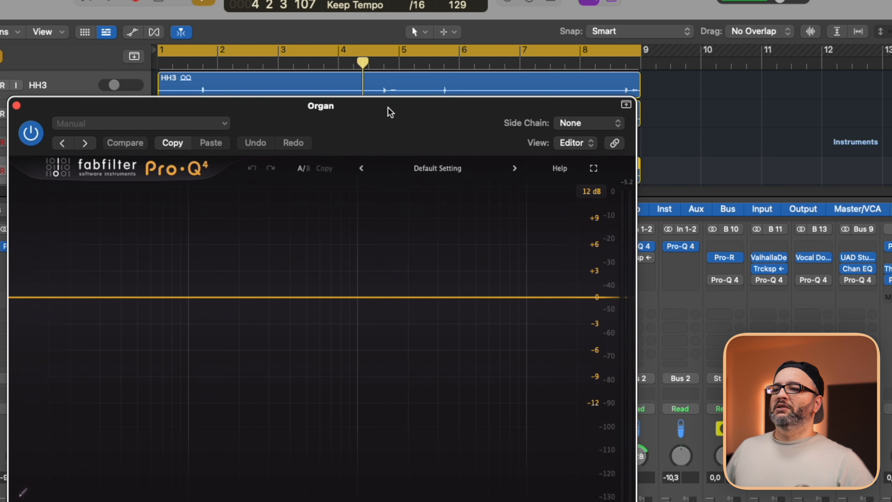
Play the loop and examine the Organ's spectrum in Pro-Q 4 for frequency collisions with the other tracks.
key("space")
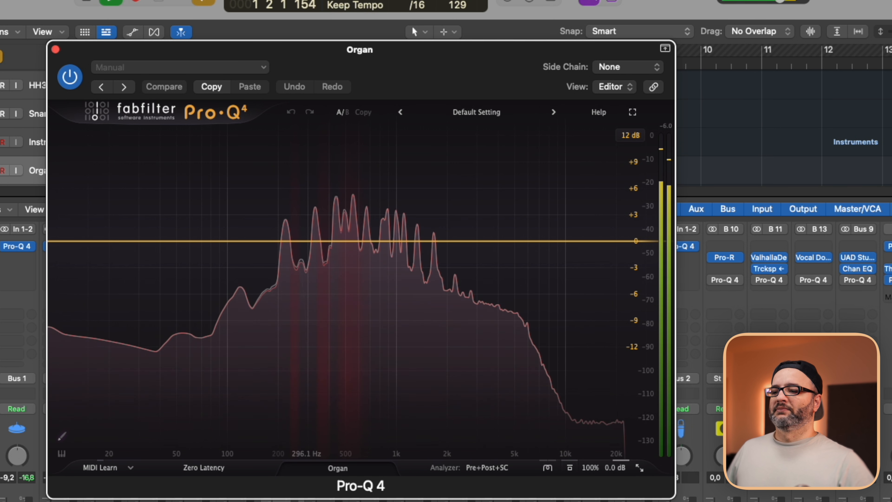
key("space")
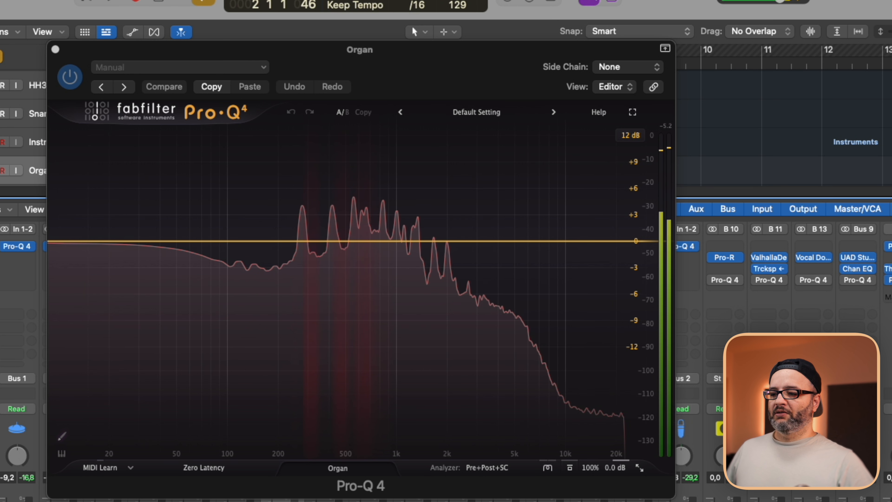
key("space")
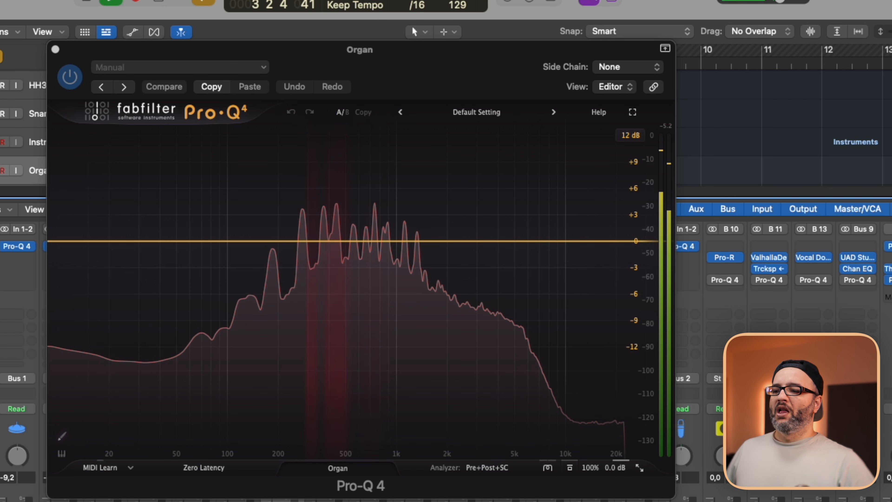
key("space")
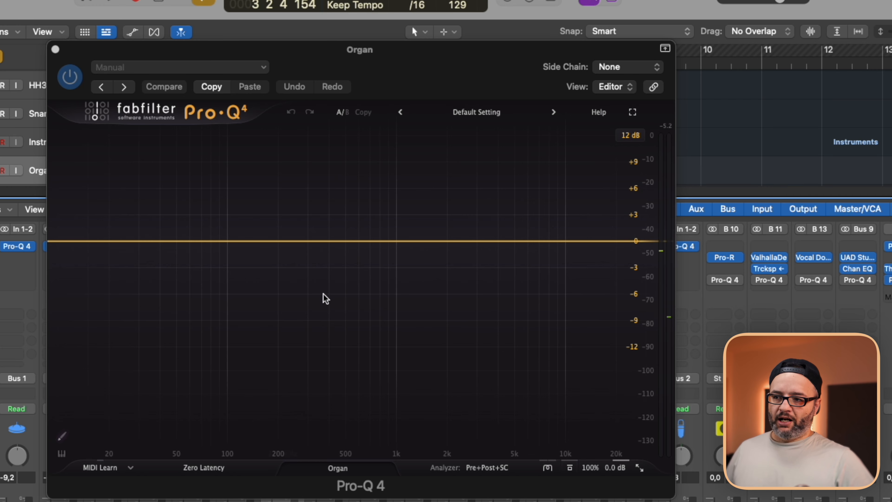
key("space")
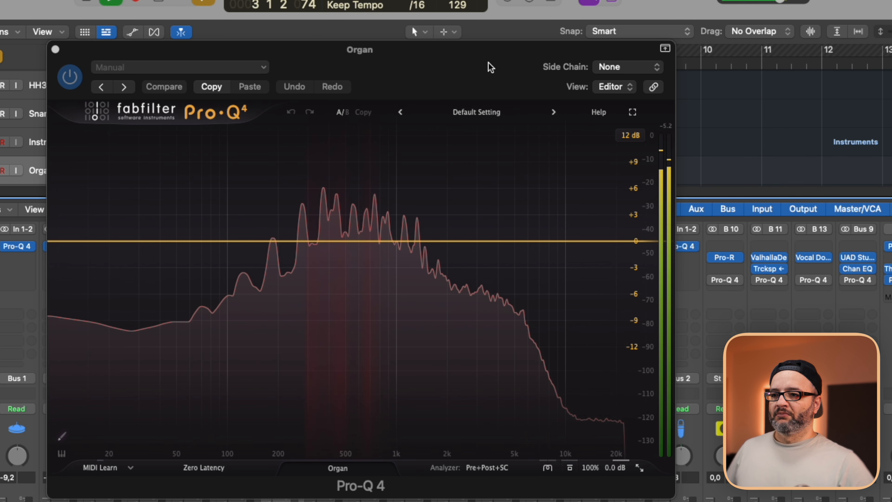
Replace the Organ's EQ window with the bells track's Pro-Q 4, and link the plug-in window to the track selection.
left_click(55, 49)
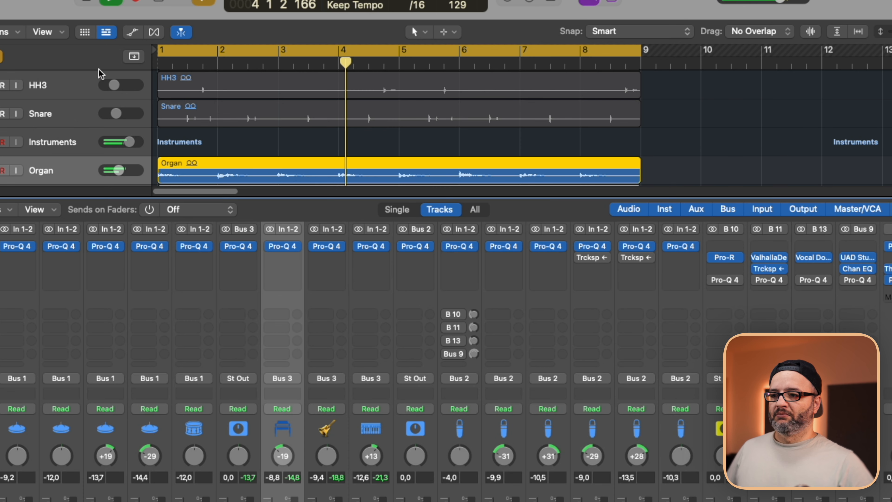
left_click(335, 246)
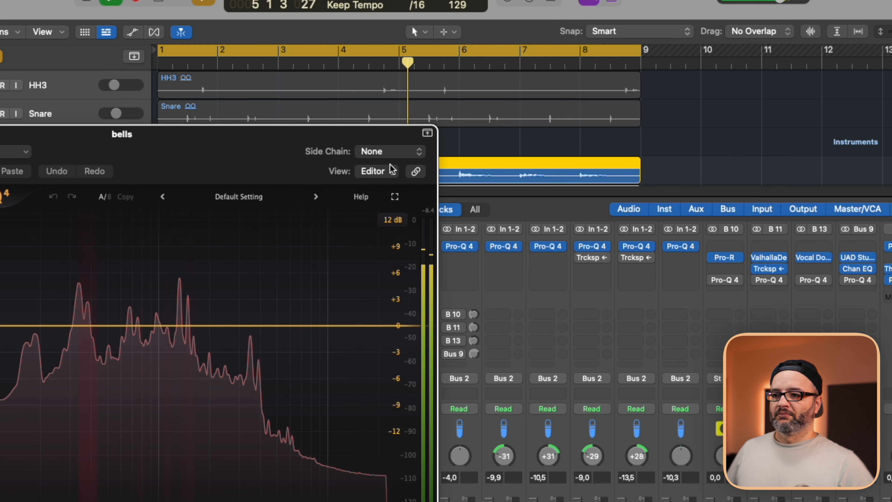
left_click_drag(357, 151, 595, 46)
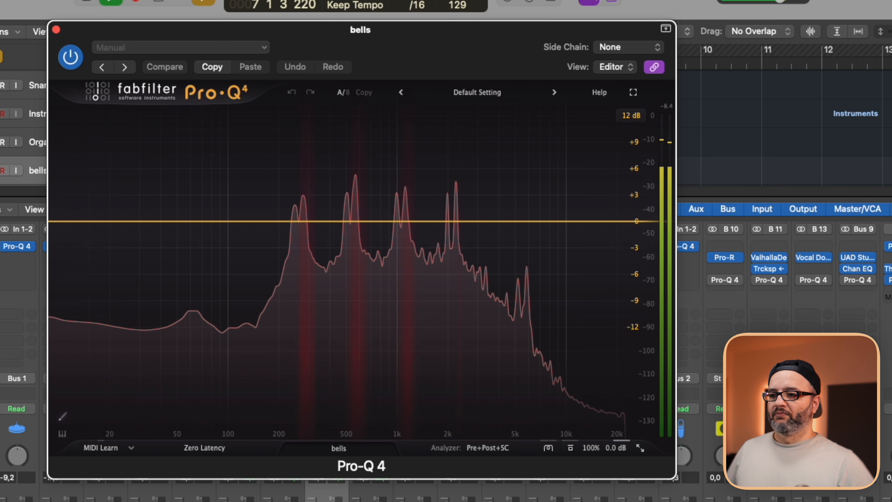
Step through the Organ, bells and arp EQs during playback to compare their frequency collisions.
key("Up")
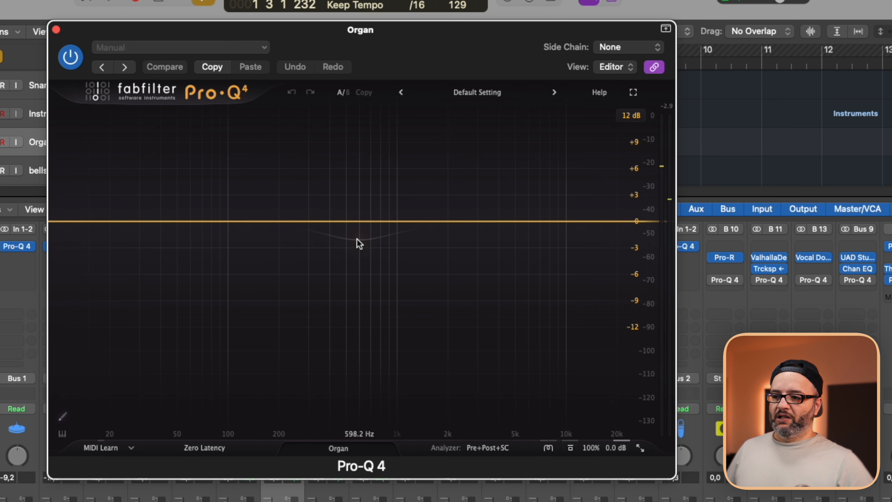
key("space")
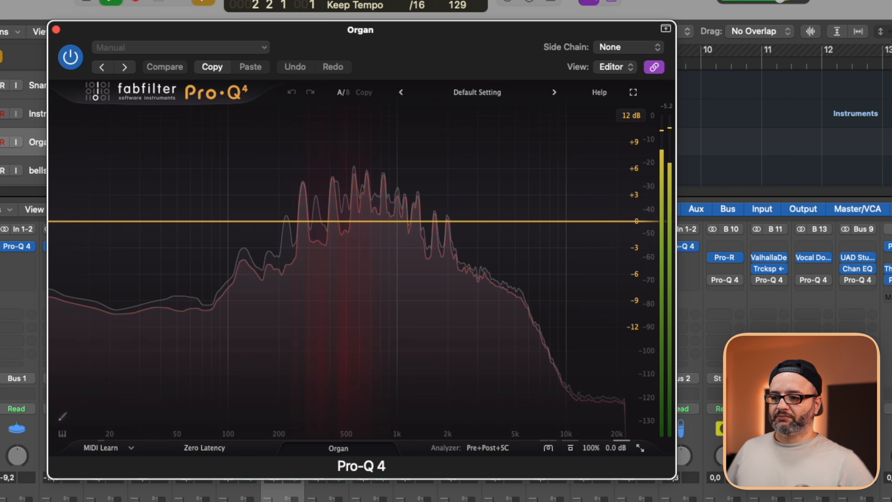
key("Down")
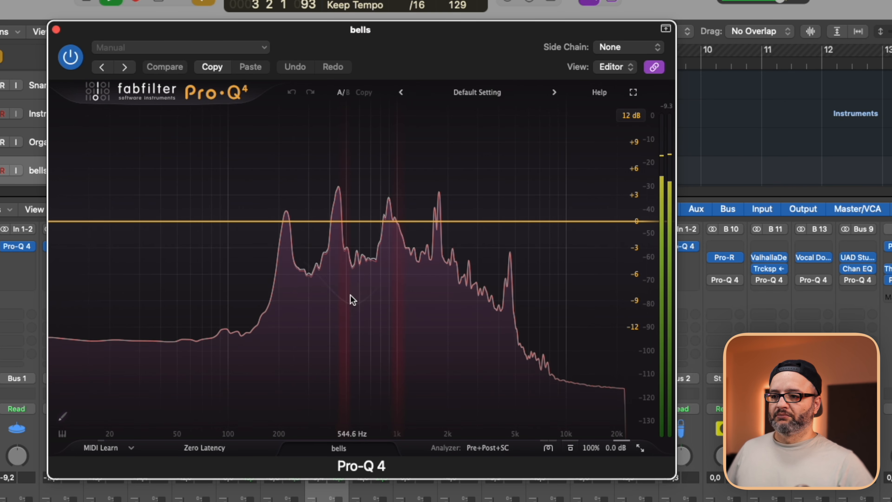
key("Down")
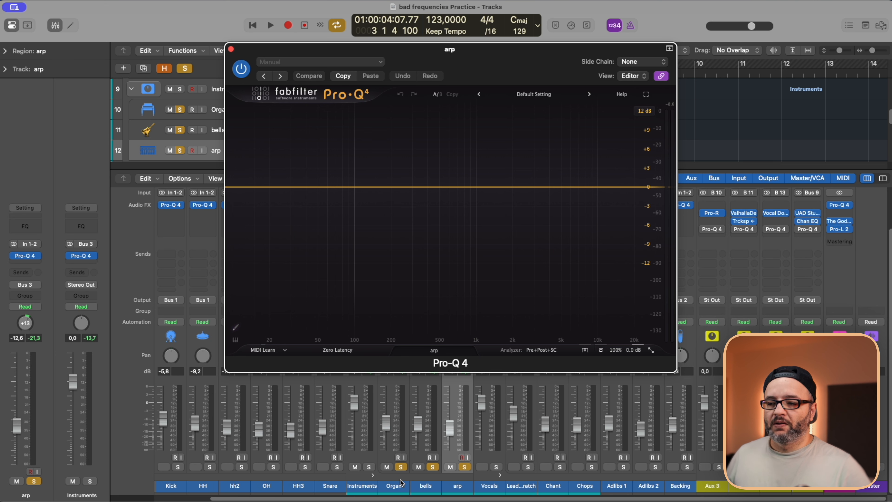
Close the arp's EQ, clear the solo on the Organ, bells and arp tracks, and play the full mix.
left_click(232, 50)
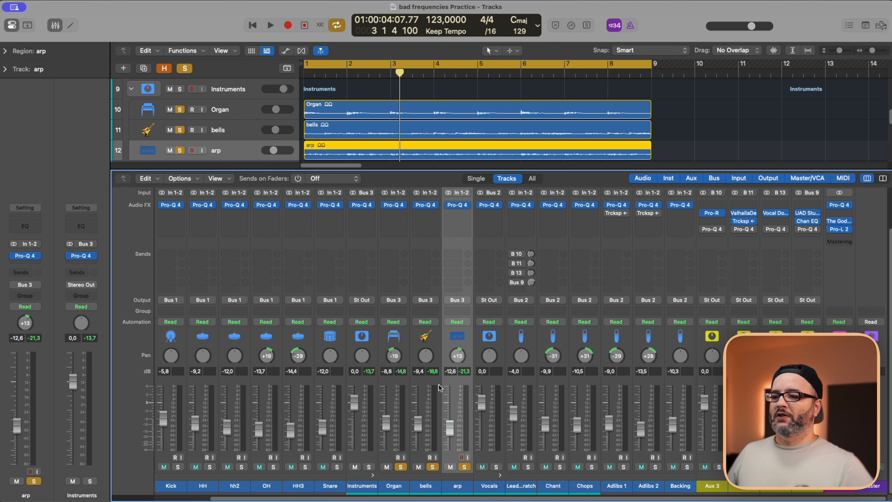
left_click(465, 467, "alt")
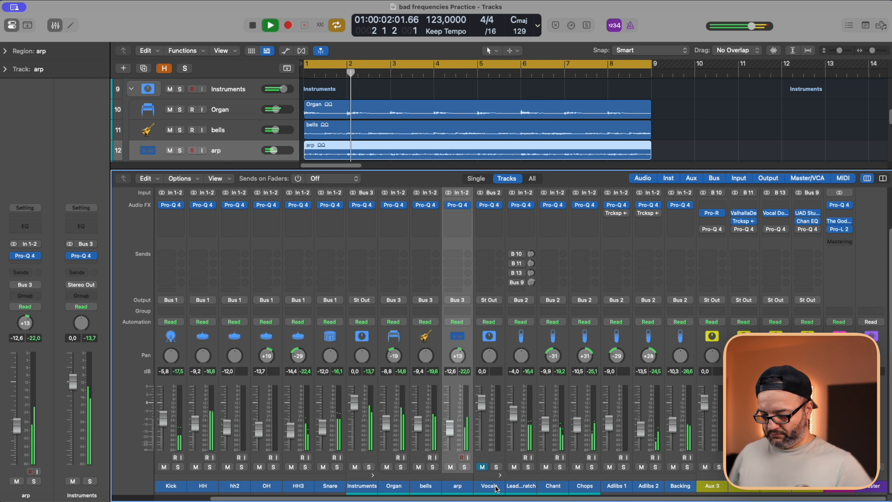
left_click(432, 486)
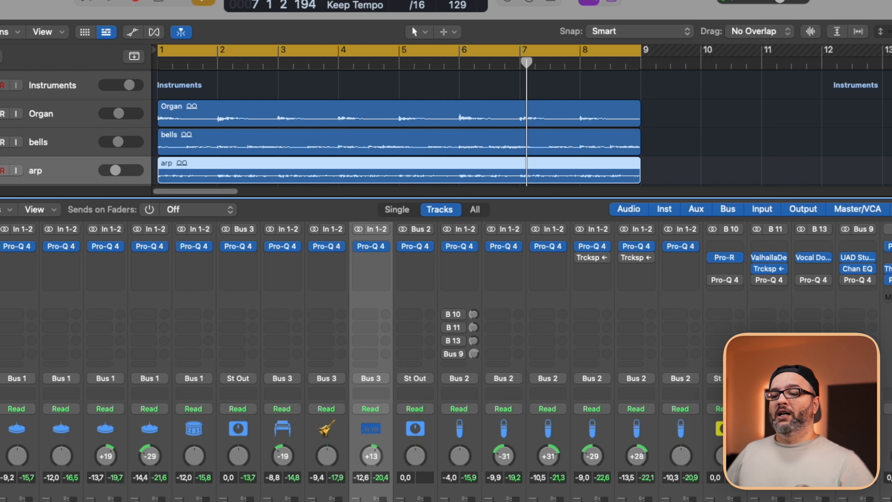
left_click(326, 288)
left_click(356, 289)
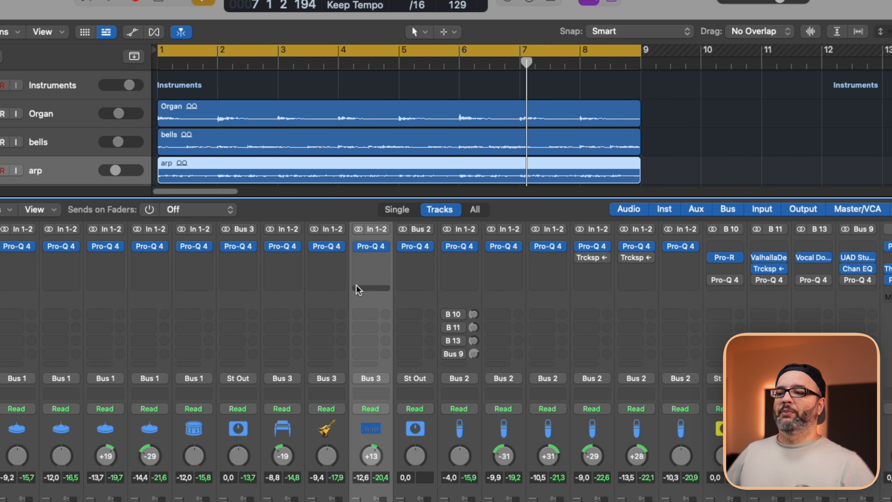
Open the arp's Pro-Q 4 and, during playback, cut its lows by about 20 dB with a low shelf just under 100 Hz.
left_click(375, 247)
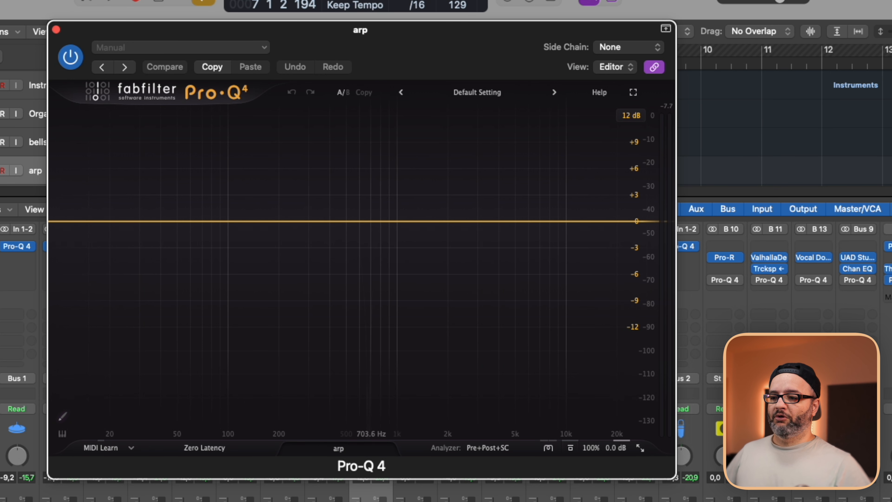
key("space")
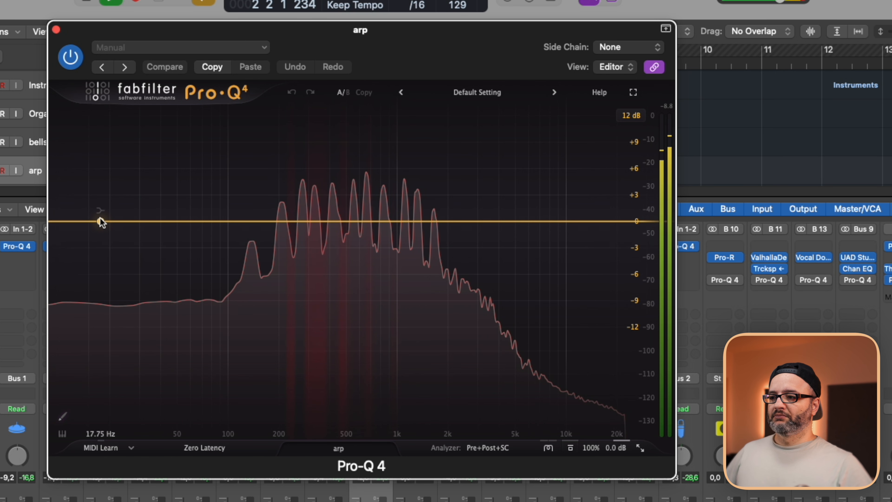
left_click_drag(101, 222, 227, 264)
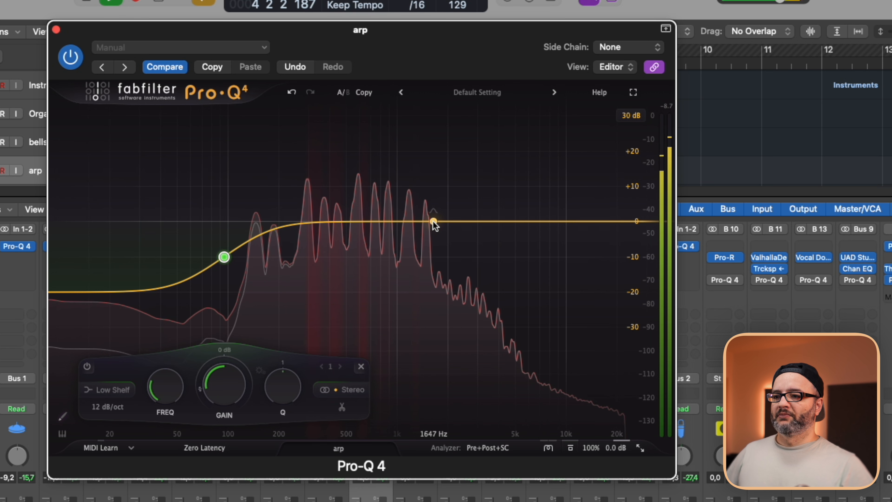
Find three arp resonances by sweeping boosted bells, leaving 0 dB bands at about 448 Hz, 375 Hz and 576 Hz.
left_click_drag(434, 222, 337, 169)
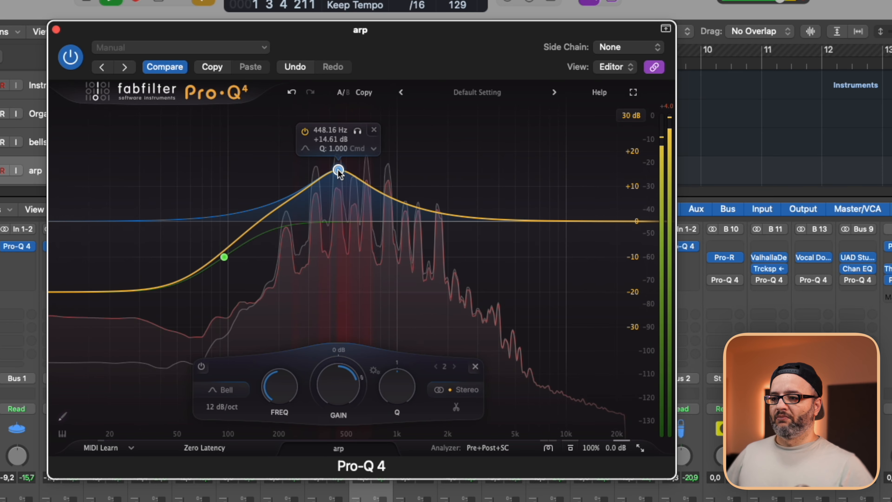
double_click(350, 379)
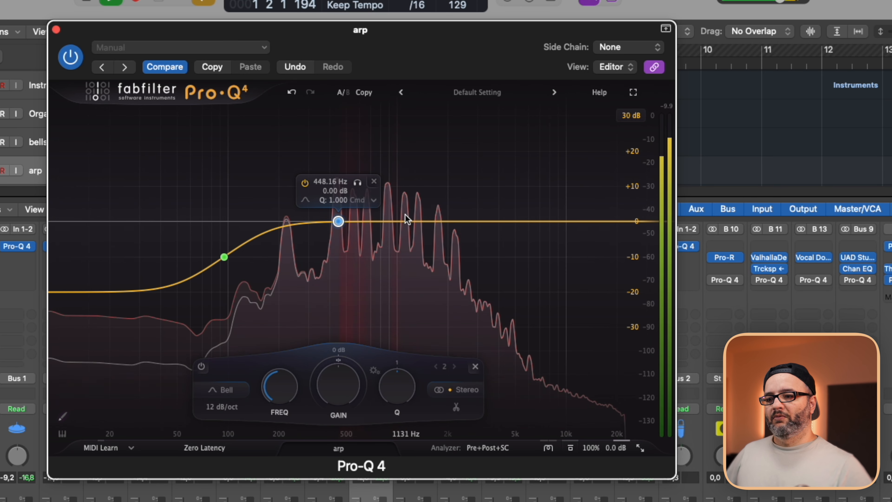
left_click(406, 221)
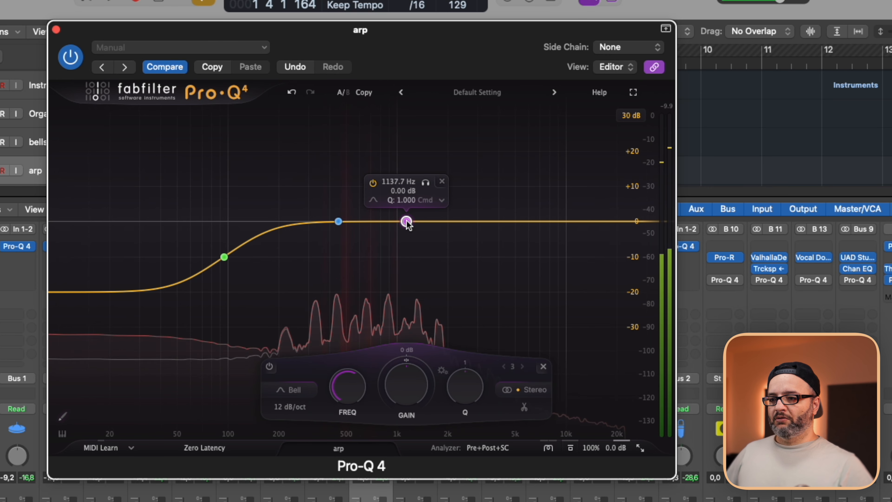
left_click_drag(406, 221, 325, 170)
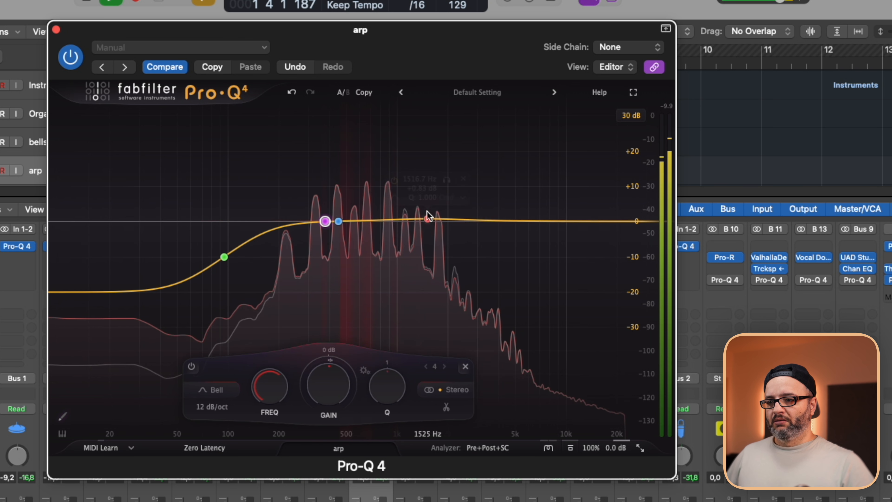
left_click_drag(427, 217, 356, 175)
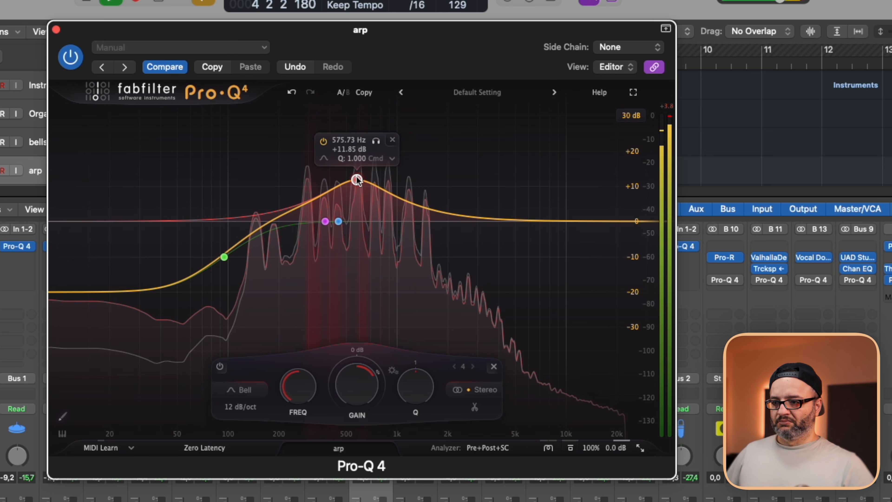
double_click(351, 386)
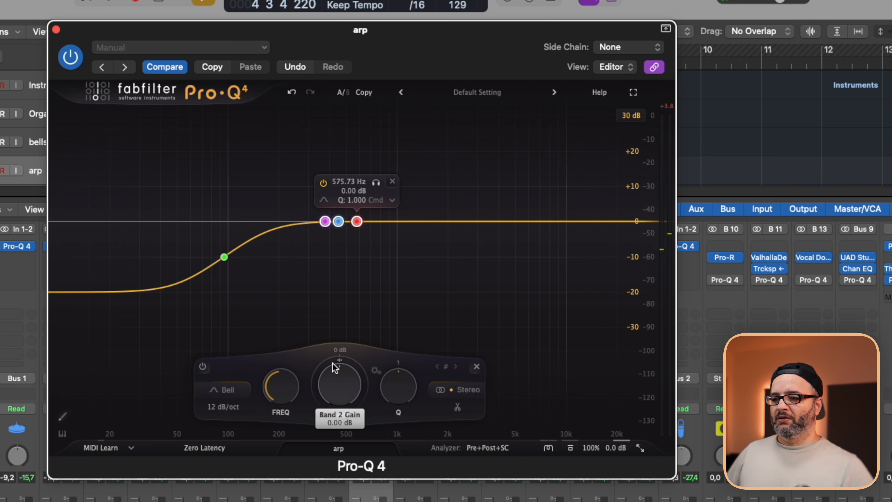
Give the three arp bells a shared dynamic range of -11 dB and narrow them to a Q of about 6.2.
left_click_drag(333, 362, 323, 444)
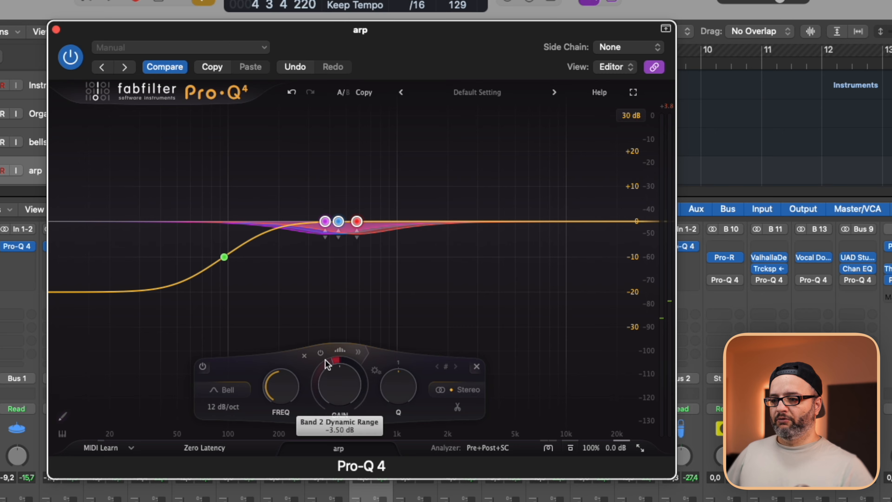
key("space")
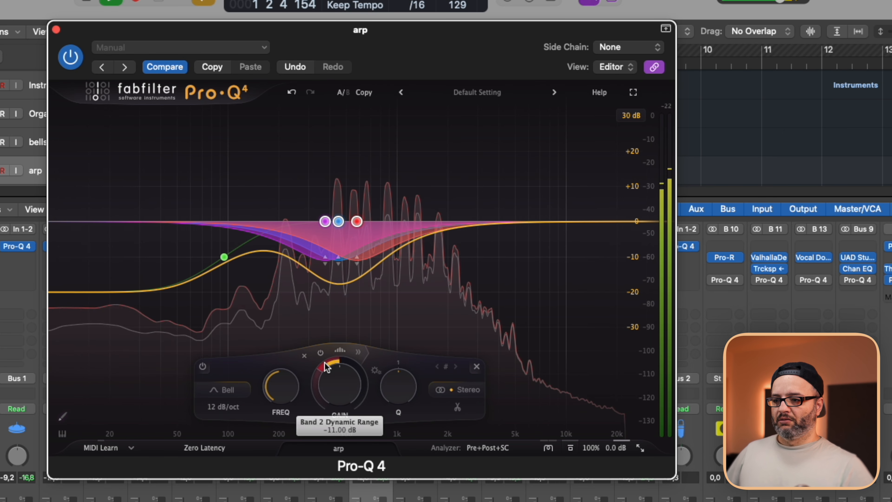
left_click_drag(407, 391, 397, 300)
left_click_drag(400, 381, 395, 382)
Try a 6 dB display range for the arp's EQ, and change it to 12 dB.
left_click(628, 116)
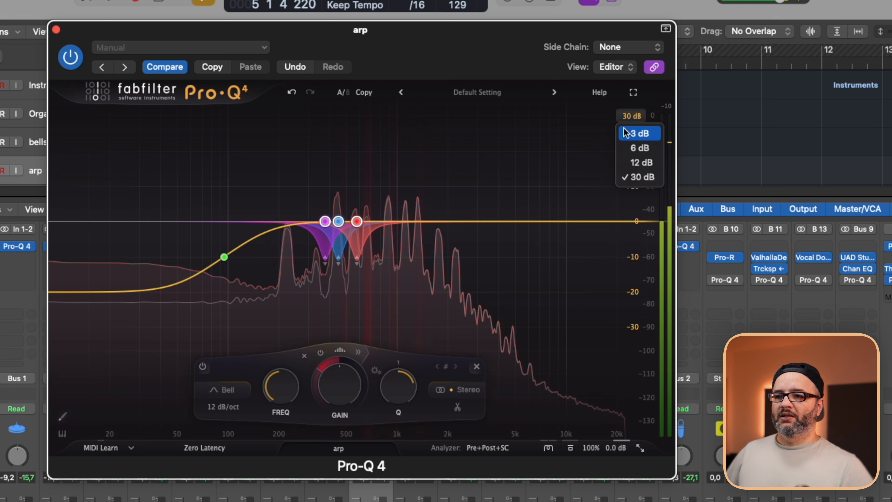
left_click(638, 148)
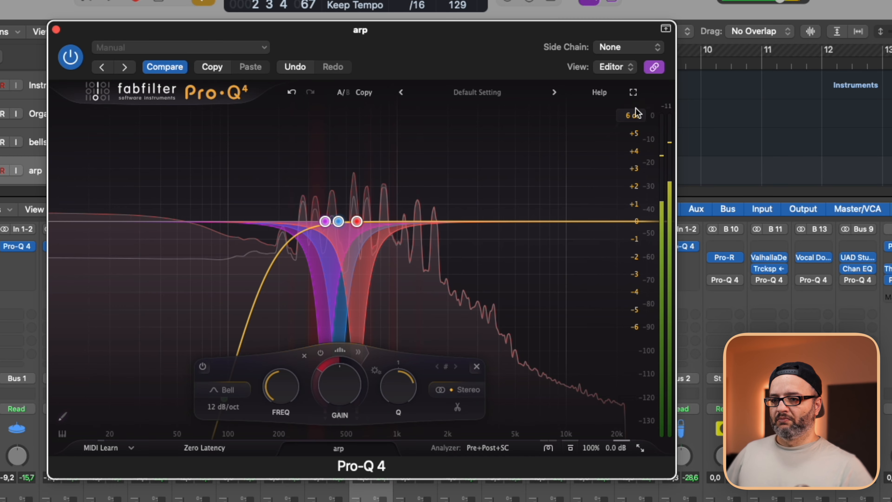
left_click(633, 115)
left_click(639, 161)
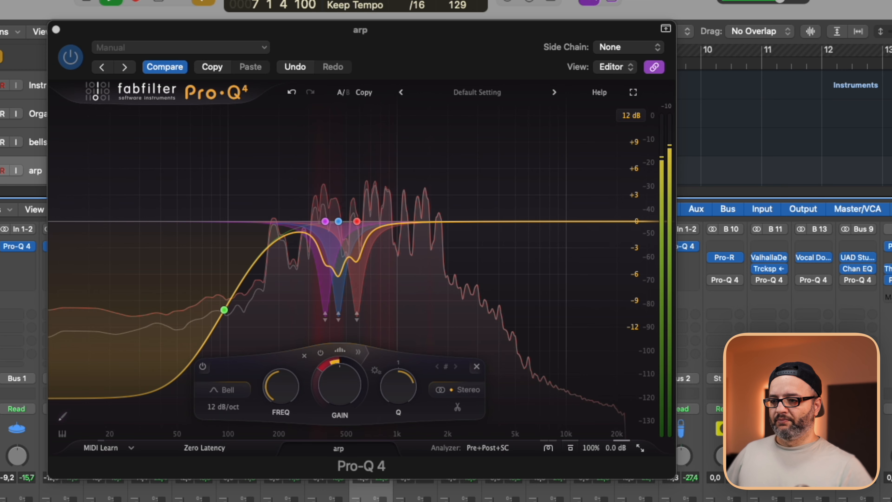
Compare the arp with its EQ bypassed and active, and ease the three bells' dynamic range to about -8.5 dB.
left_click(570, 448)
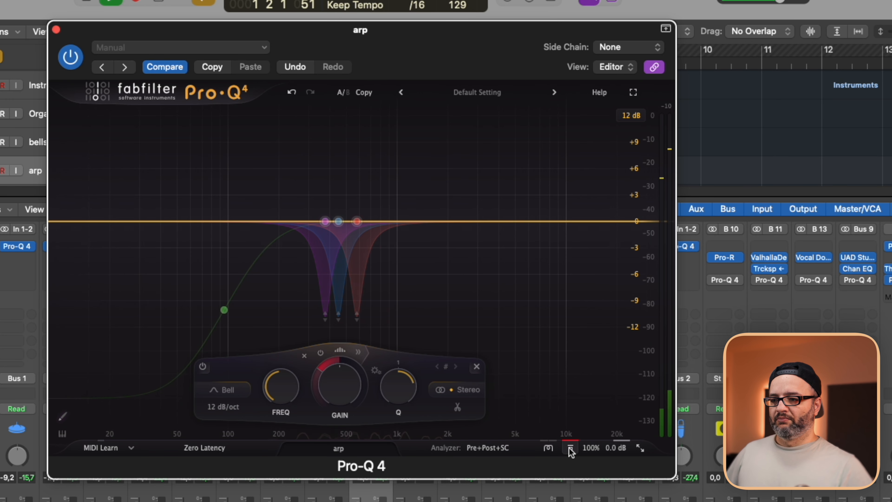
left_click(570, 448)
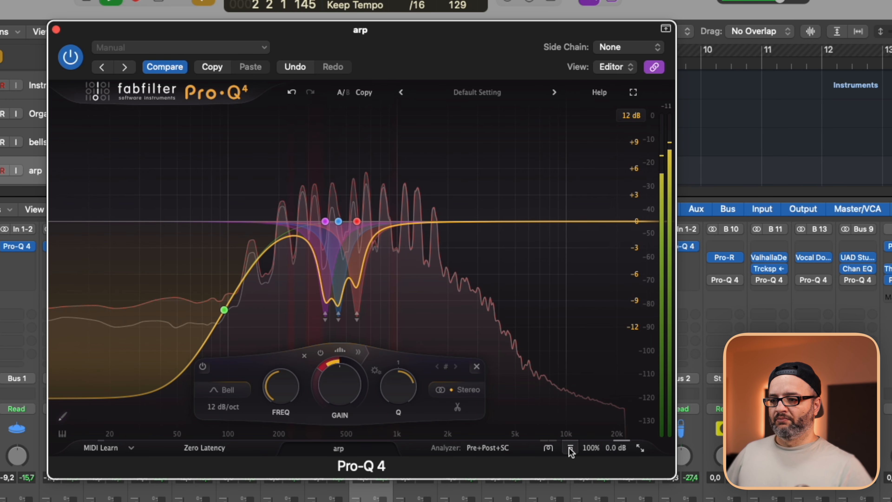
left_click_drag(321, 363, 323, 330)
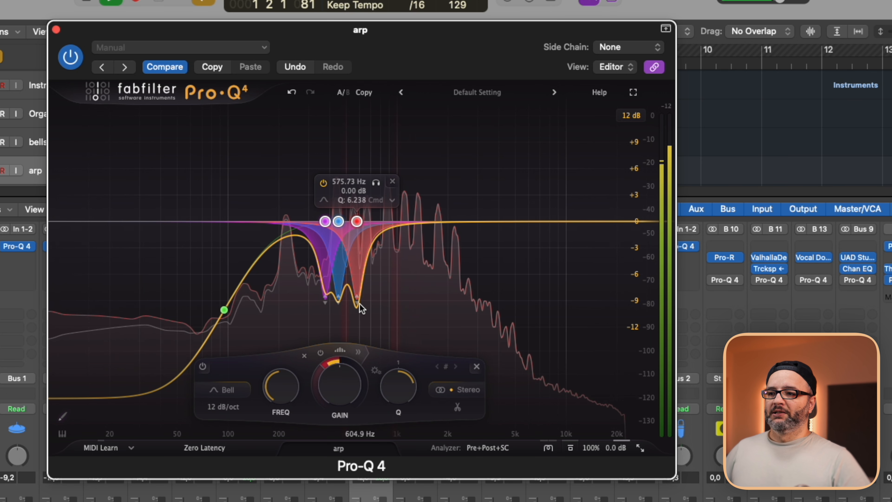
Rebalance the arp bells' dynamic ranges to about -4.5 dB at 375 Hz, -10 dB at 448 Hz and -7 dB at 576 Hz, auditioning the bands.
left_click(324, 221)
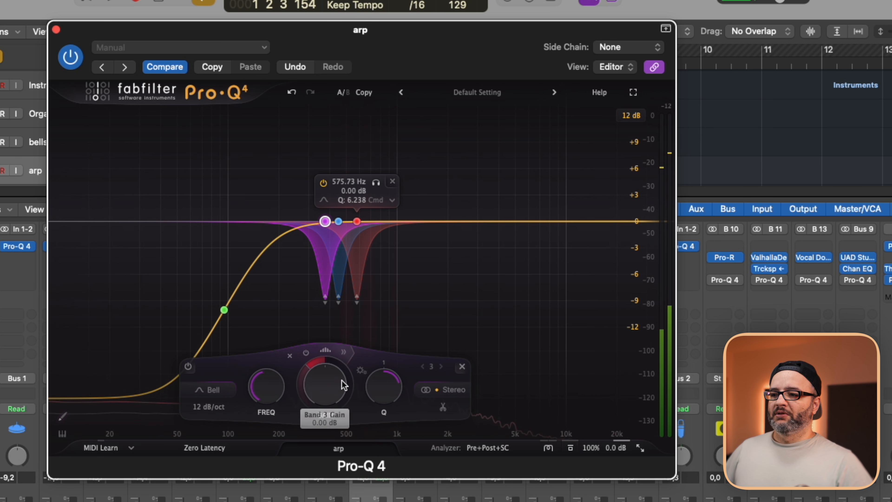
left_click_drag(313, 366, 317, 331)
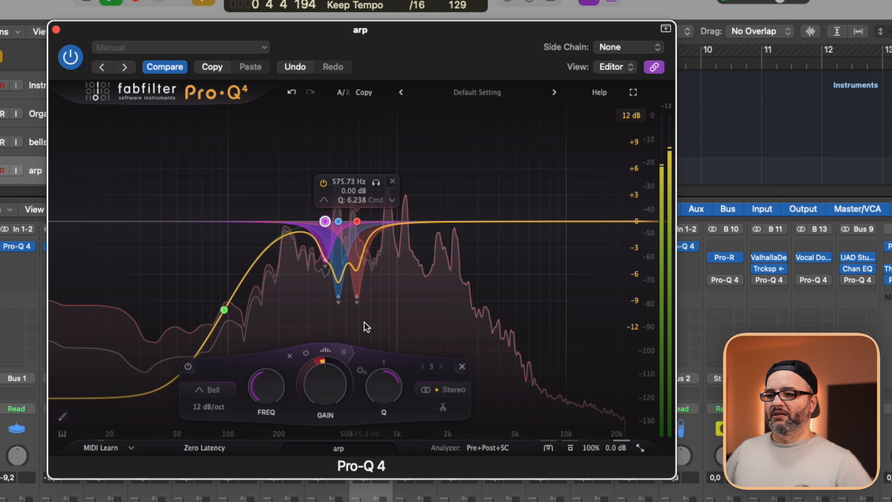
left_click(356, 222)
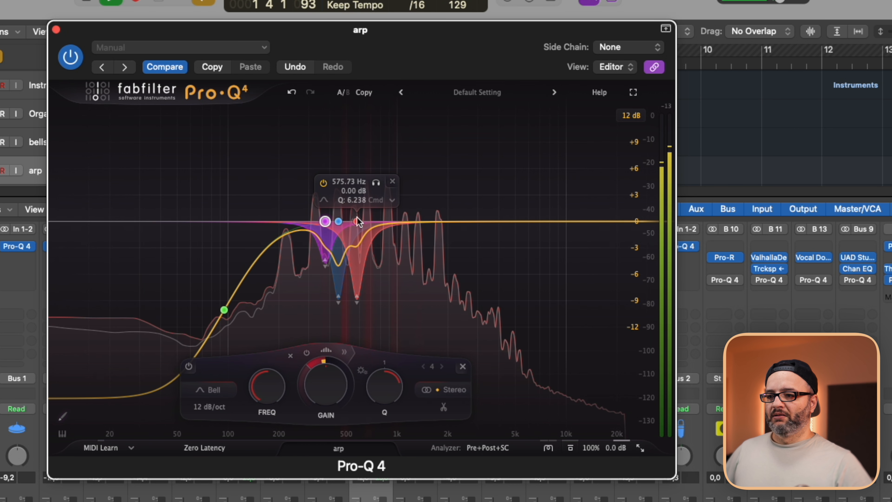
left_click(376, 182)
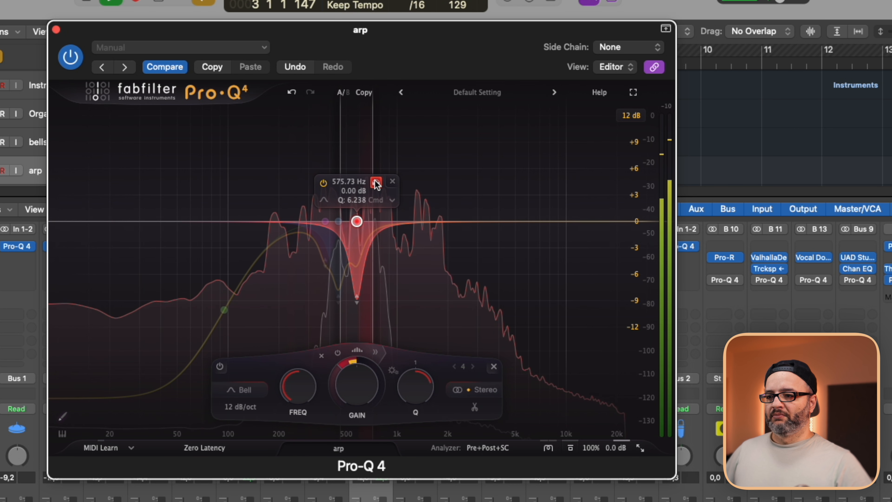
left_click(339, 221)
left_click(358, 182)
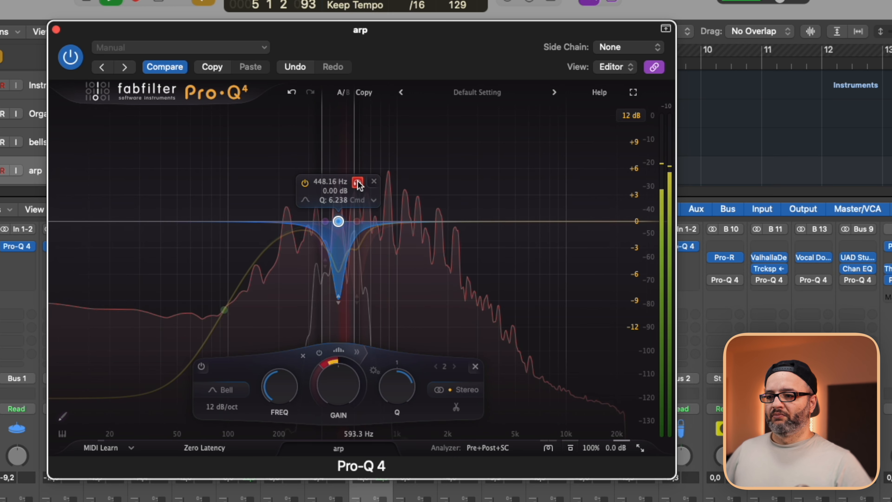
left_click(358, 182)
left_click_drag(324, 370, 348, 333)
left_click(357, 221)
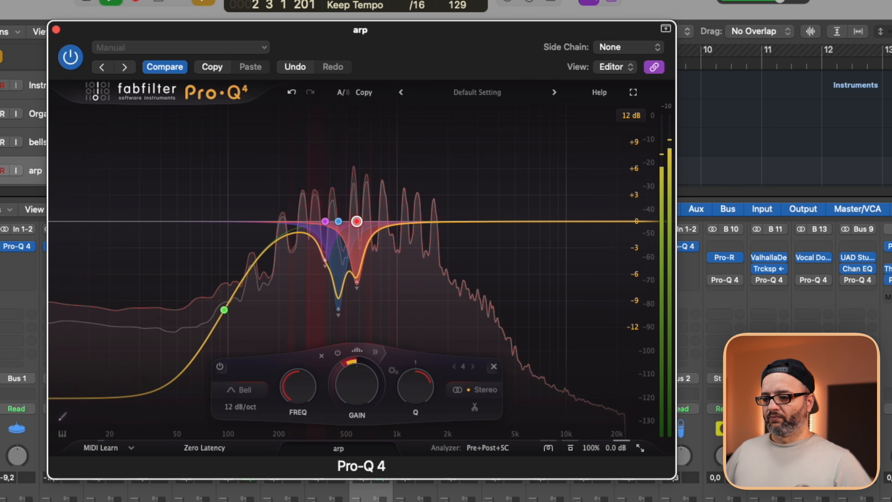
Compare the arp's sound with its whole EQ bypassed and active.
left_click(369, 498)
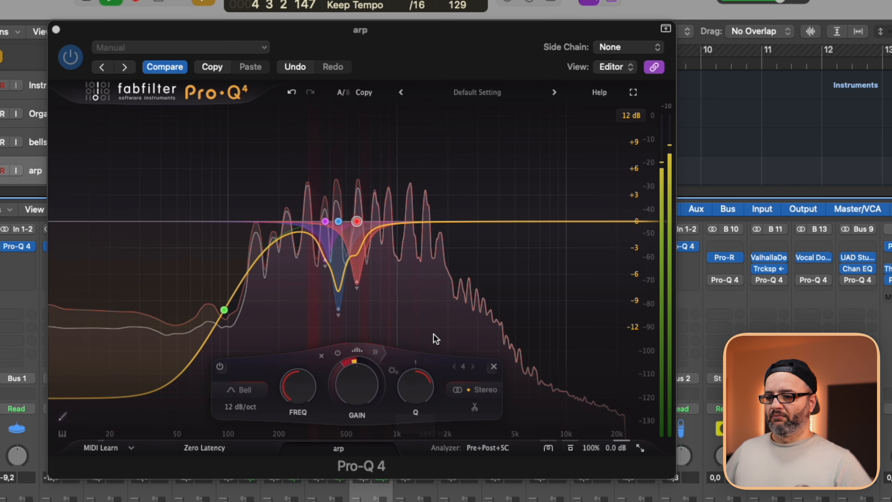
left_click(570, 449)
left_click(570, 448)
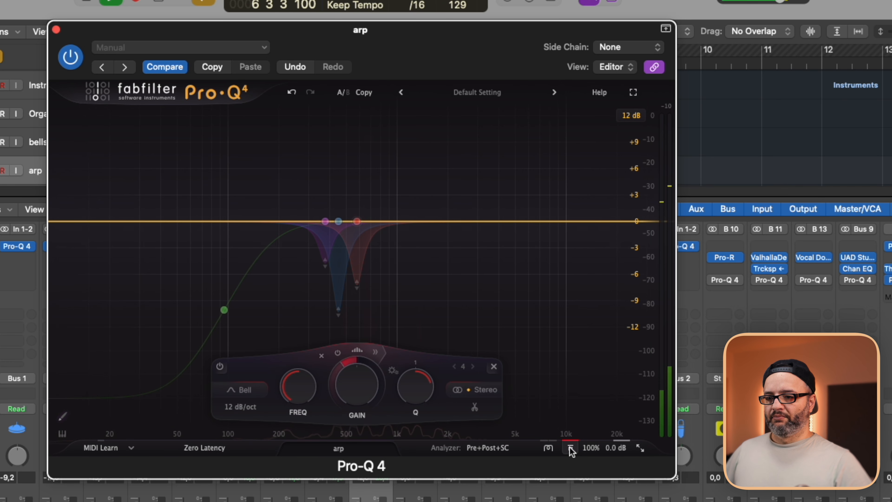
left_click(570, 448)
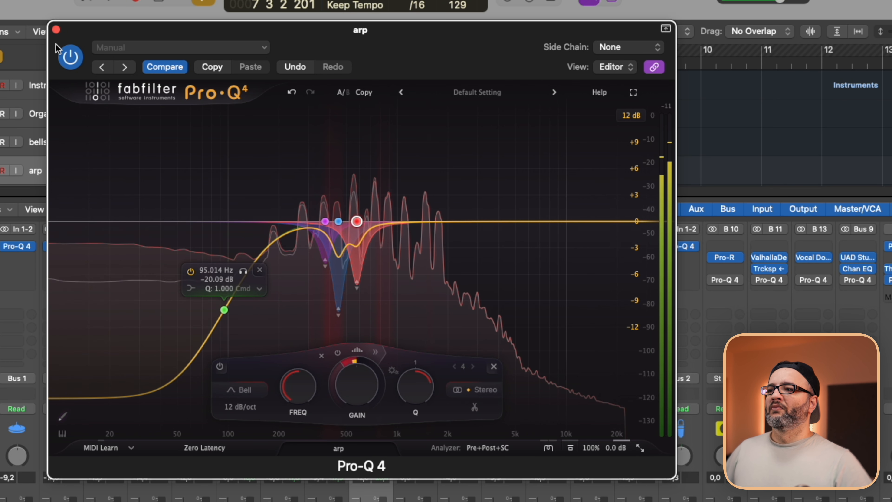
Close the arp's EQ and open the Pro-Q 4 on the Organ track.
left_click(55, 30)
key("Up")
key("Up")
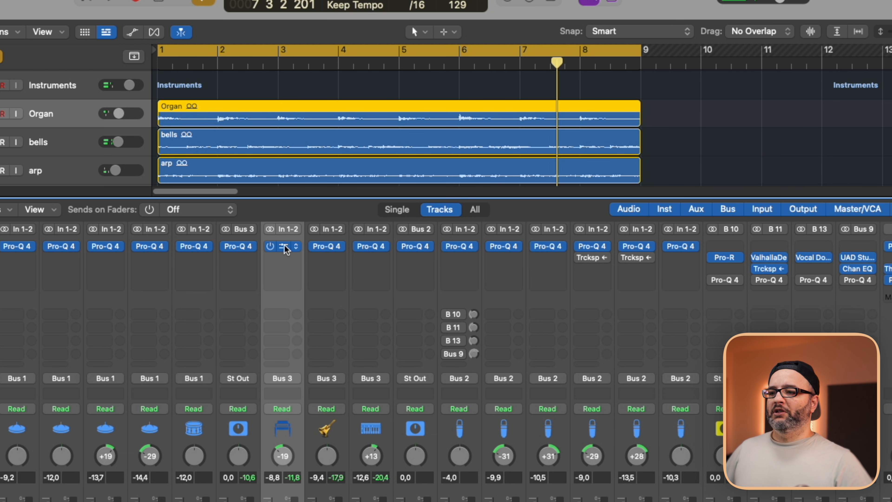
left_click(284, 246)
Cut the Organ's low end with a low shelf of about -20.5 dB at 84 Hz.
double_click(65, 245)
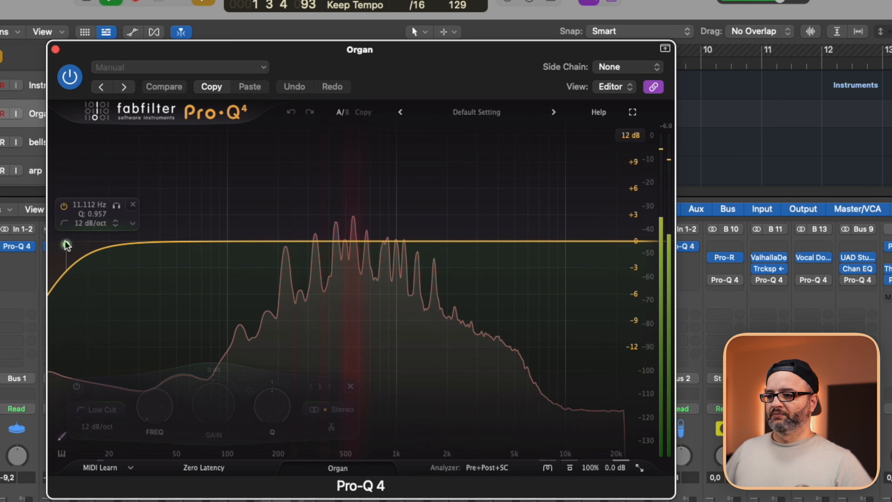
left_click(132, 206)
left_click_drag(117, 250, 139, 306)
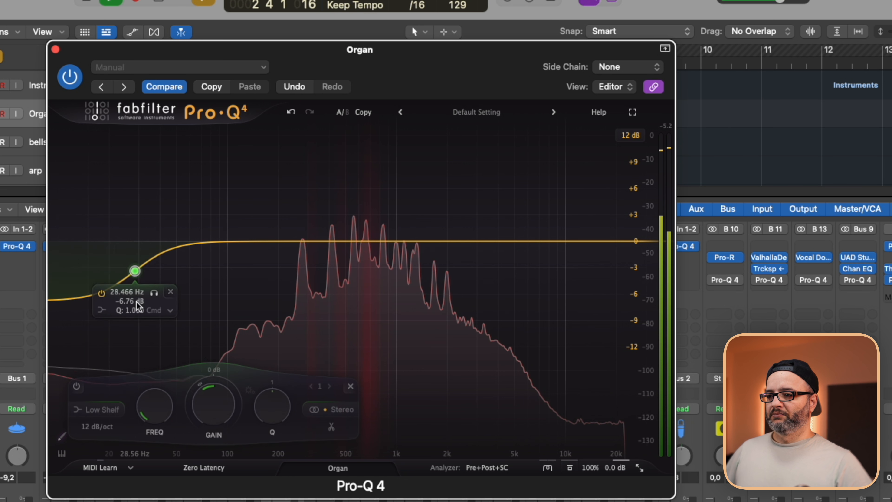
left_click_drag(215, 379, 227, 418)
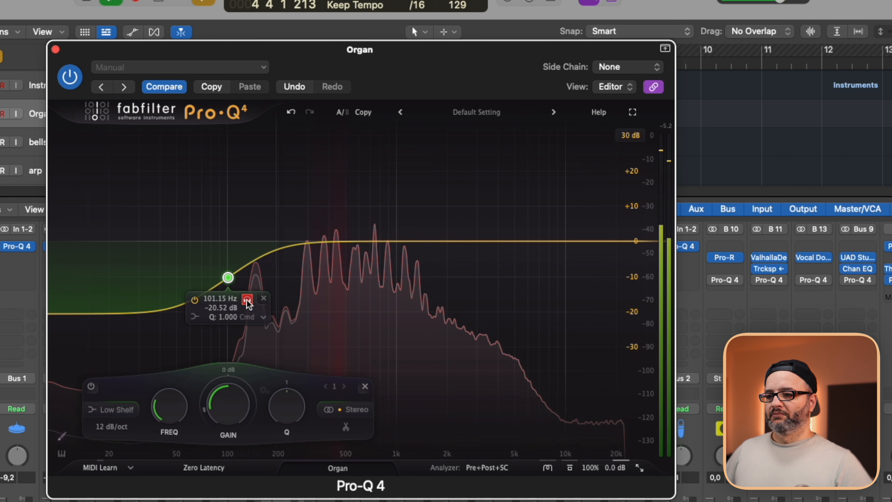
mouse_move(248, 303)
left_mouse_down()
mouse_move(220, 306)
mouse_move(248, 306)
mouse_move(233, 309)
left_mouse_up()
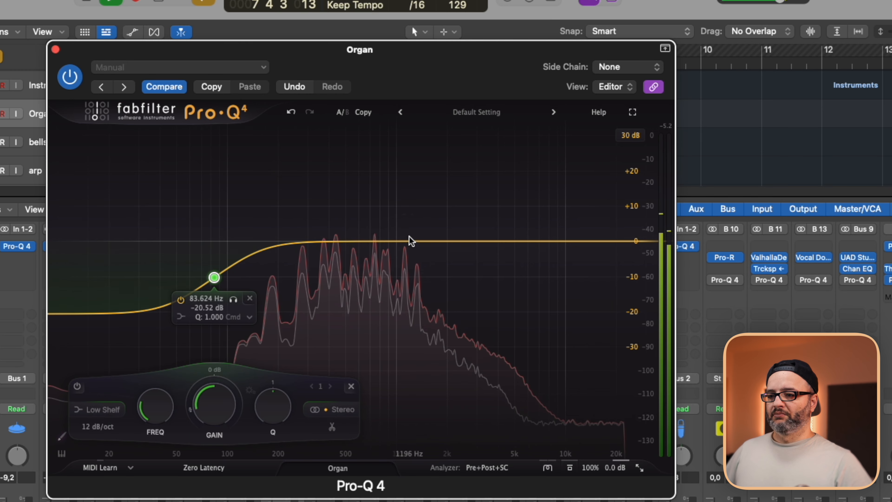
Find two Organ resonances with boosted bells, leaving 0 dB bands at about 269 Hz and 366 Hz.
left_click_drag(422, 242, 299, 218)
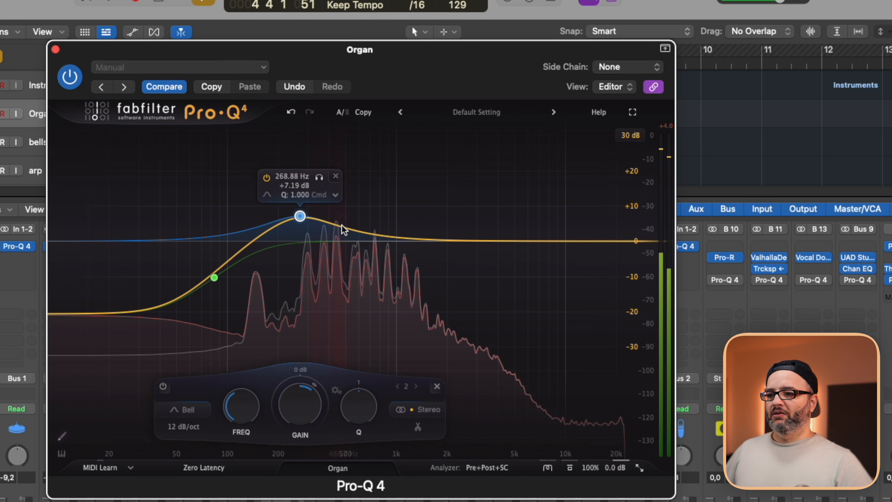
mouse_move(340, 227)
left_mouse_down()
mouse_move(372, 220)
mouse_move(324, 201)
mouse_move(330, 221)
mouse_move(340, 217)
left_mouse_up()
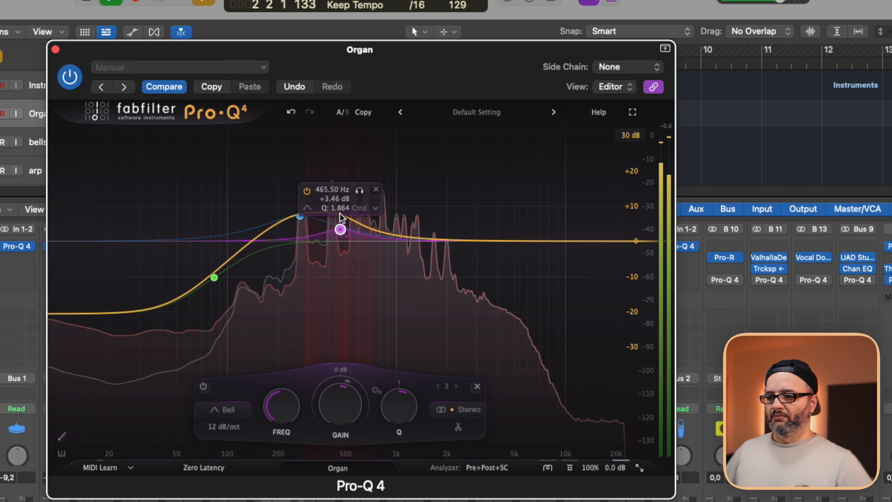
left_click(302, 216)
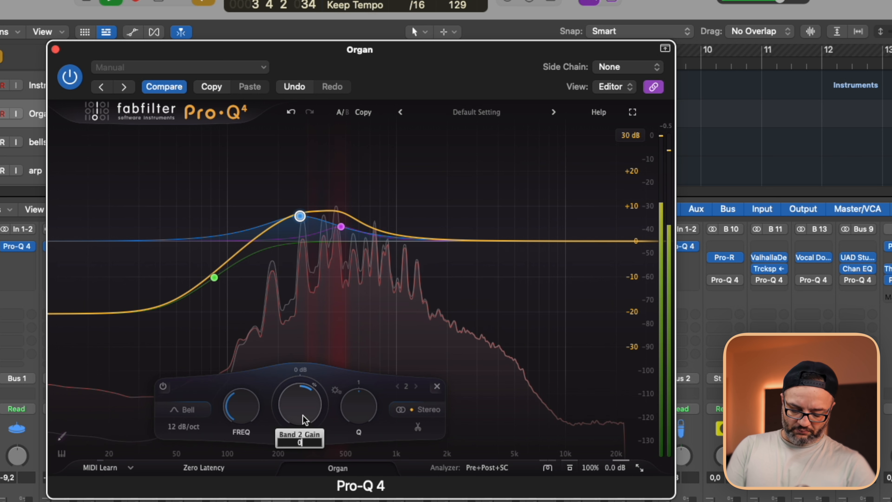
key("Return")
left_click(341, 226)
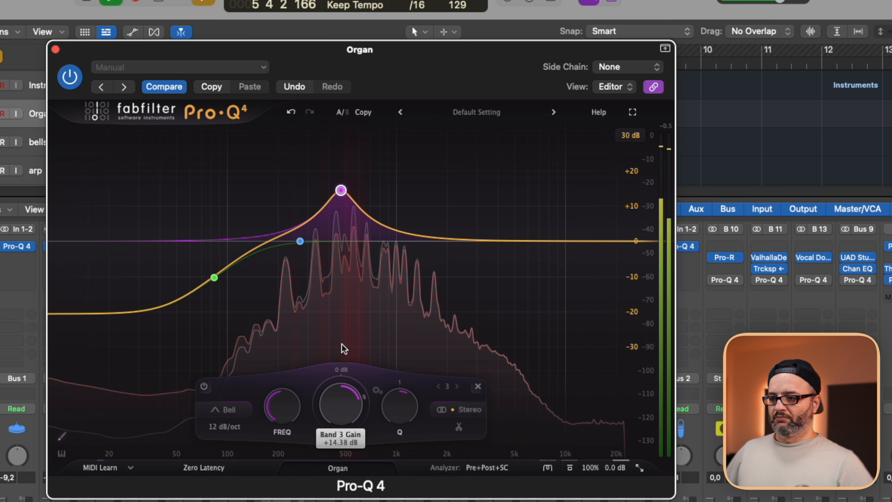
left_click_drag(344, 347, 343, 349)
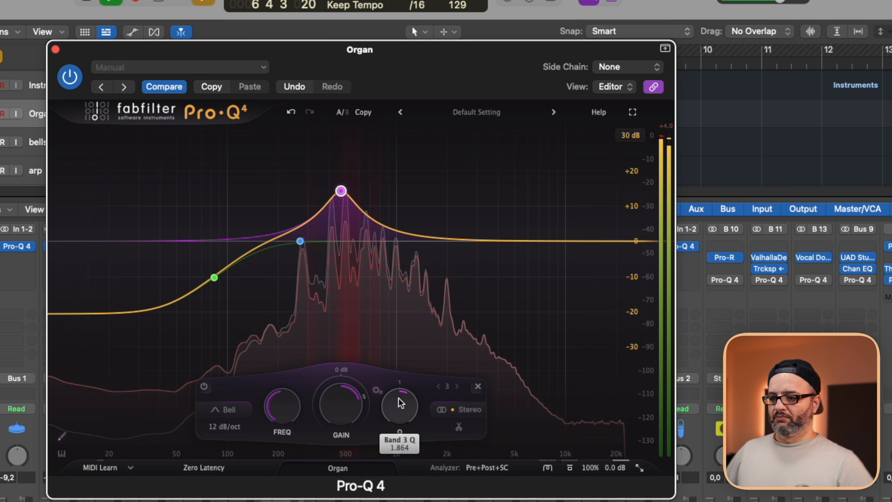
left_click_drag(290, 407, 289, 410)
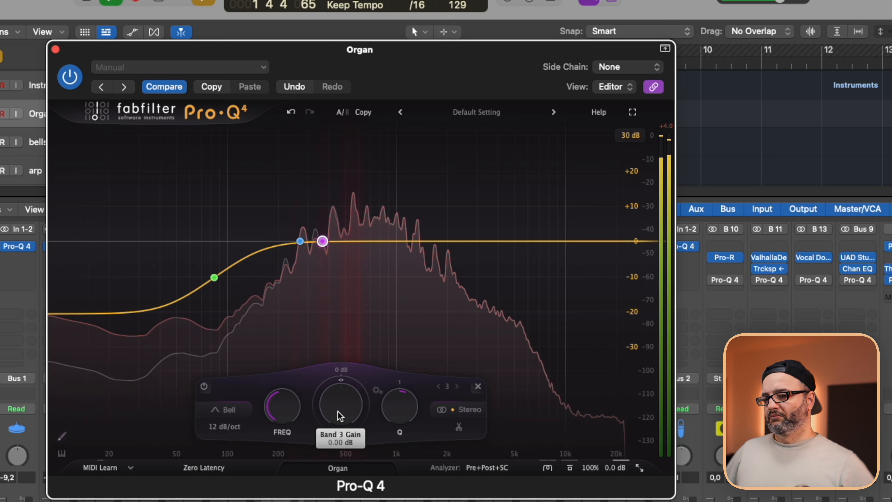
Give the Organ's 366 Hz bell a dynamic range of about -6.7 dB and the 269 Hz bell about -5 dB, viewed at a 12 dB range.
left_click_drag(339, 416, 332, 458)
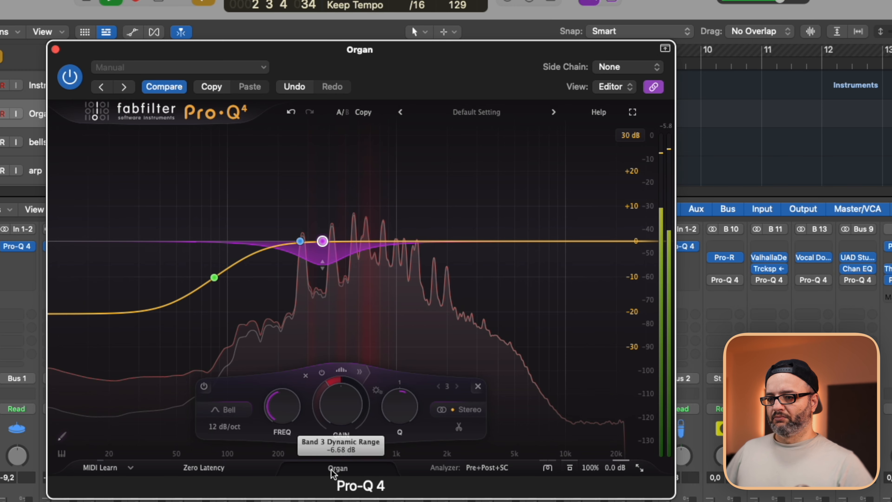
left_click(300, 241)
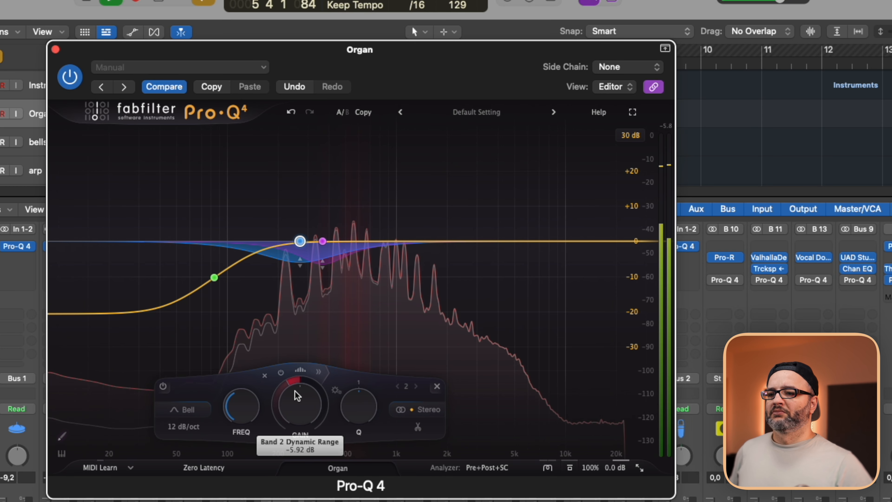
left_click(637, 137)
left_click(631, 182)
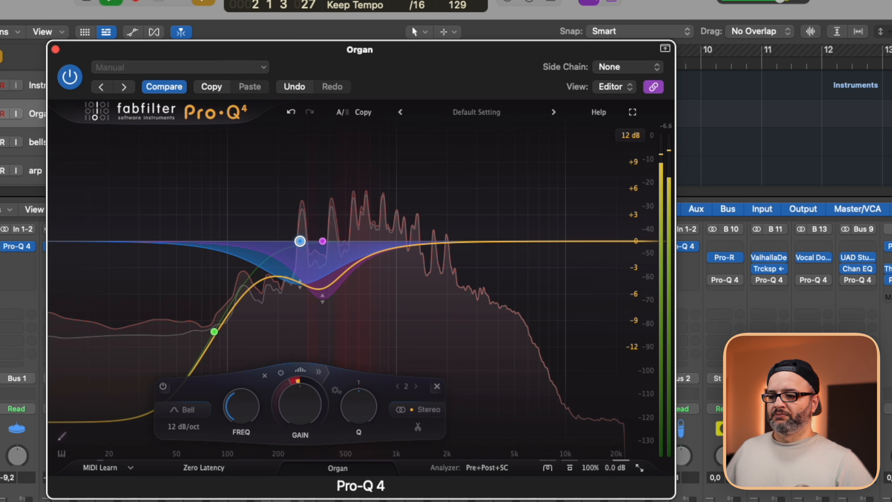
Switch to the bells track's EQ and add a low shelf of about -12.6 dB at 116 Hz.
key("Down")
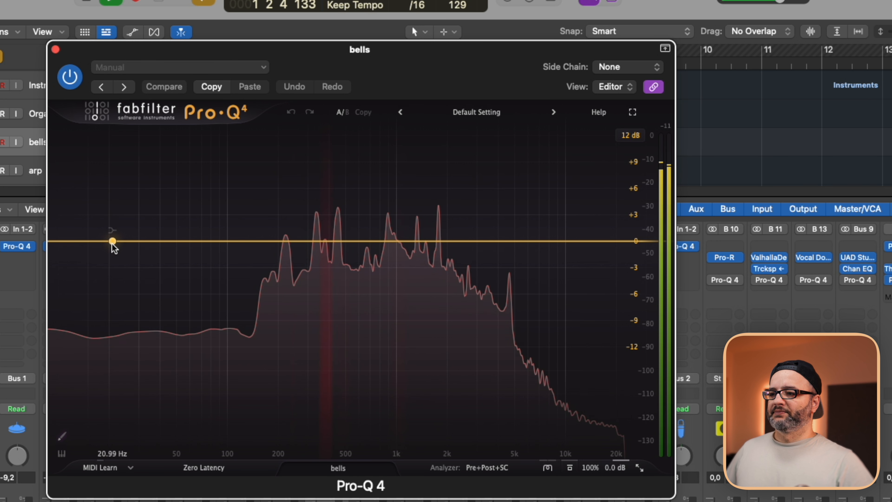
left_click_drag(112, 243, 146, 283)
left_click_drag(205, 350, 236, 356)
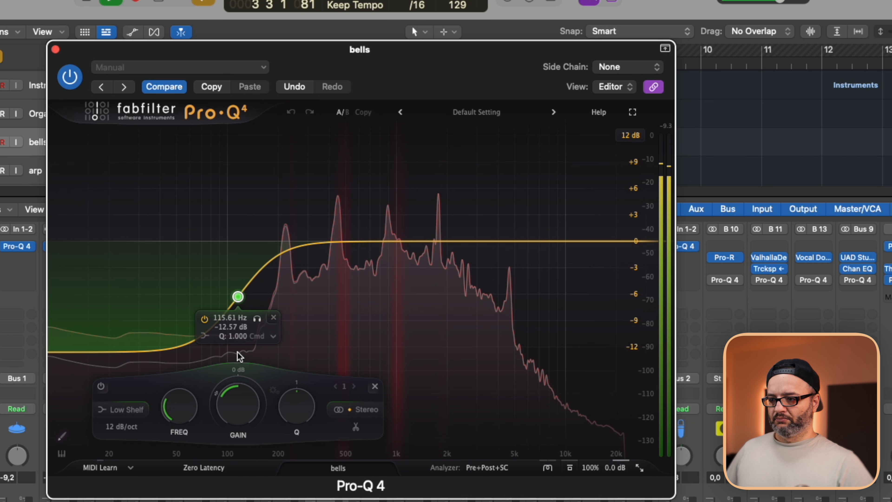
left_click_drag(237, 351, 237, 351)
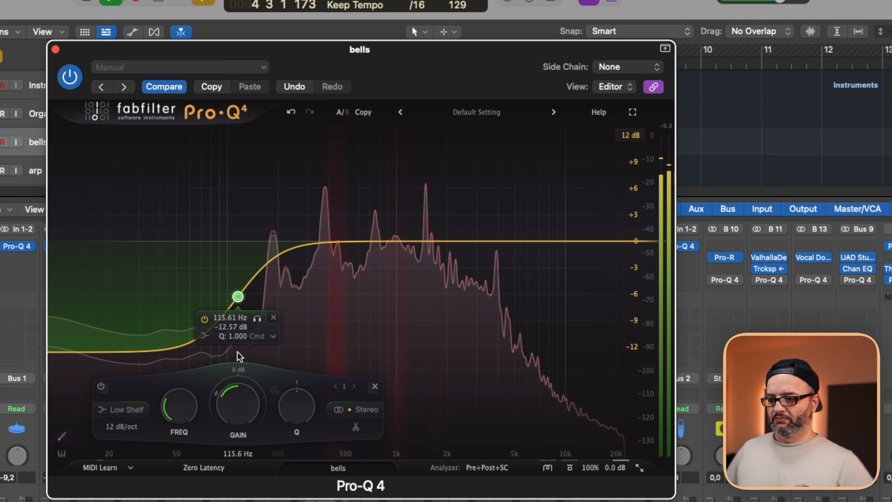
Sweep a narrow +2.9 dB bell with a Q of about 12.6 over the bells track, leaving it at about 433 Hz.
left_click_drag(373, 242, 329, 219)
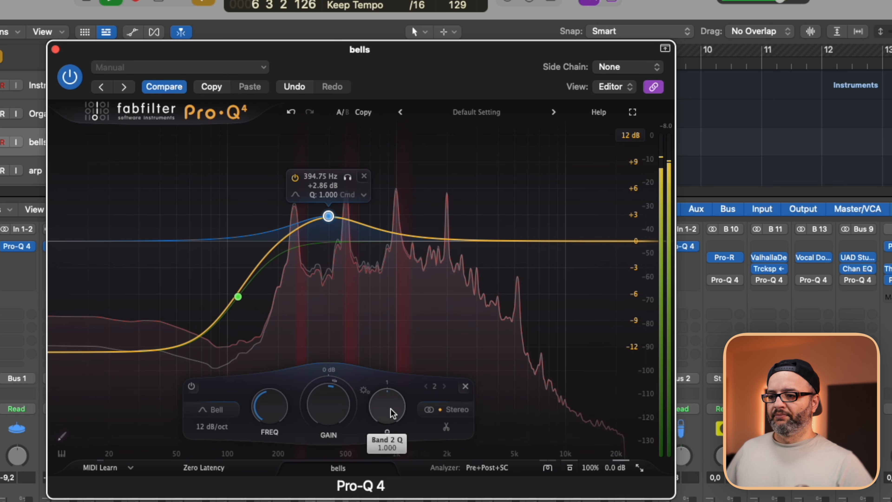
left_click_drag(389, 329, 389, 325)
mouse_move(346, 178)
left_mouse_down()
mouse_move(339, 177)
mouse_move(356, 178)
mouse_move(341, 181)
left_mouse_up()
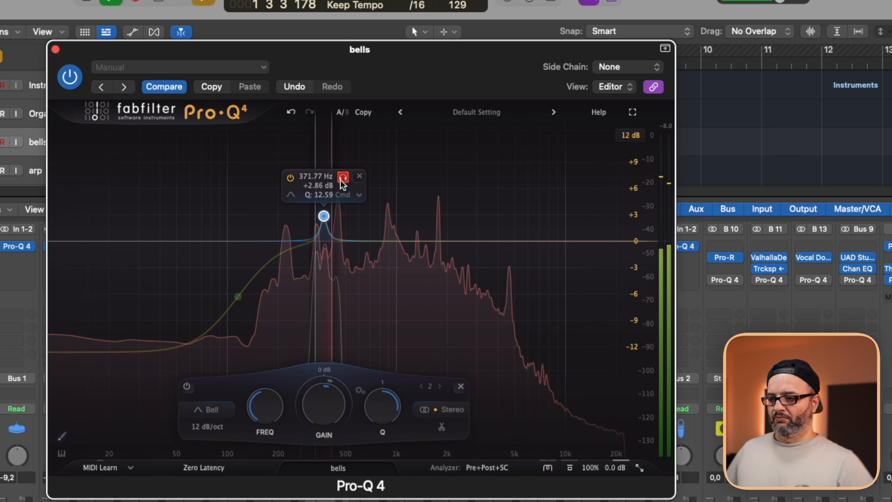
left_click_drag(342, 184, 354, 179)
Sweep a second bell down the bells track to about 185 Hz and give it a dynamic range of about -1.9 dB.
left_click(476, 241)
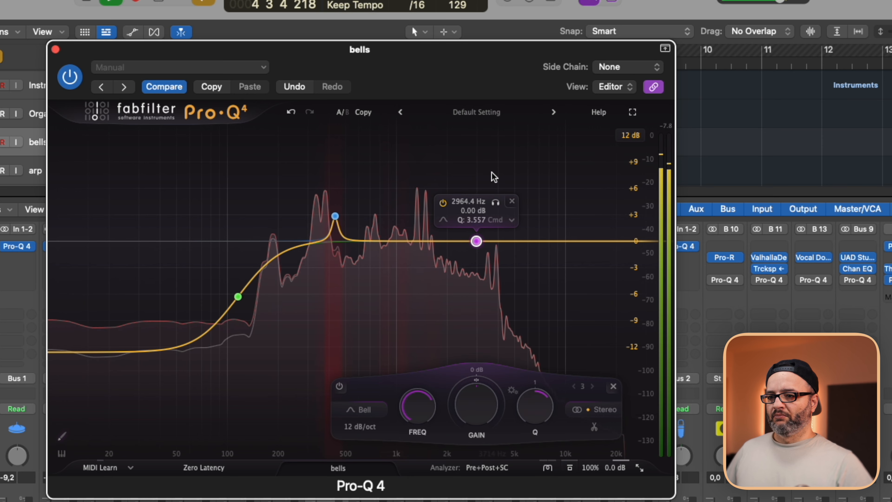
left_click_drag(494, 177, 289, 185)
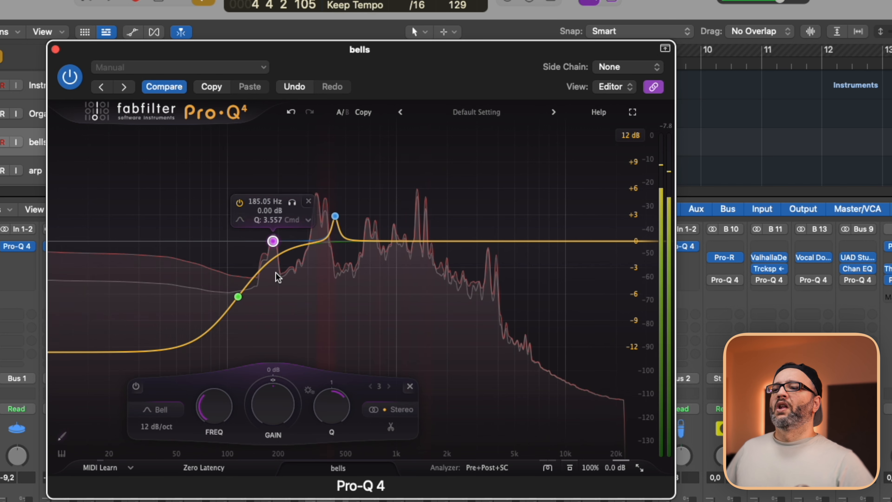
left_click_drag(263, 387, 263, 405)
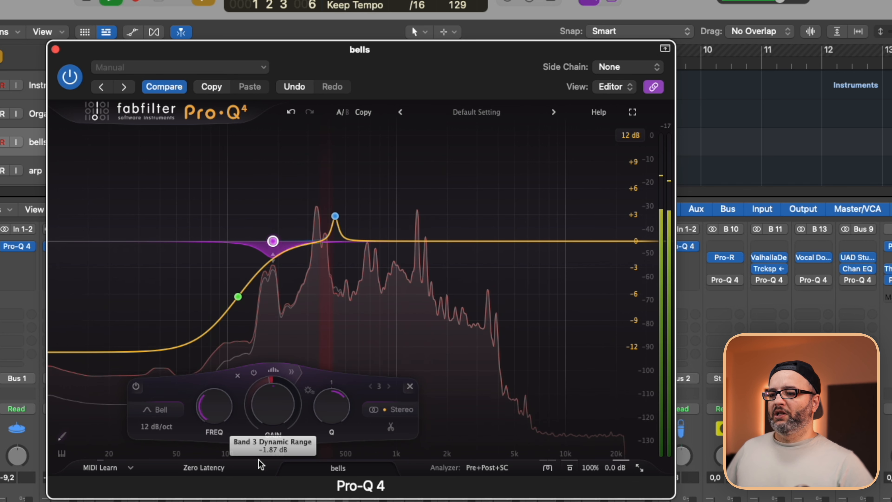
left_click_drag(257, 452, 257, 449)
Turn the 433 Hz bell into a dynamic cut of about -3 dB with -0.23 dB gain and a Q of about 2.9, and audition it.
key("space")
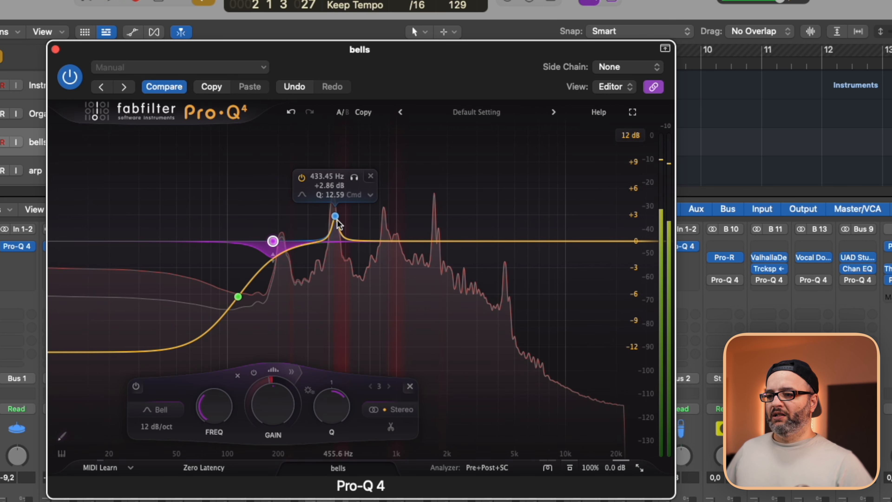
left_click(335, 217)
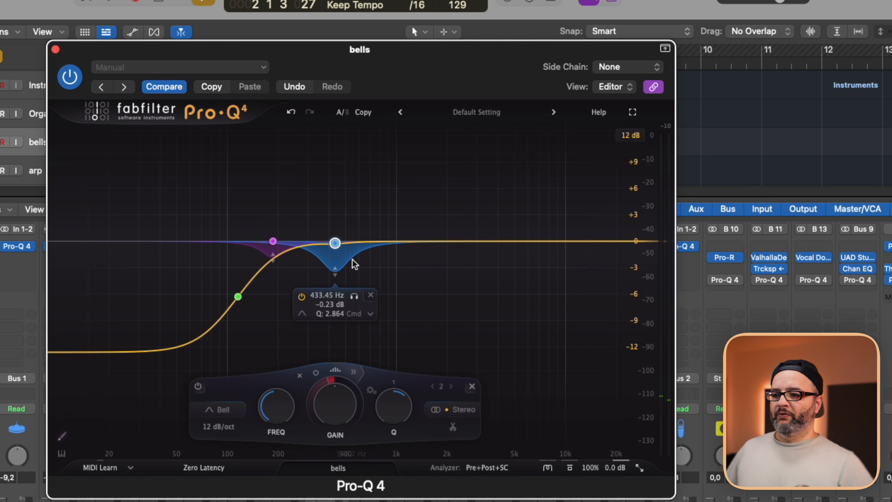
key("space")
left_click(354, 296)
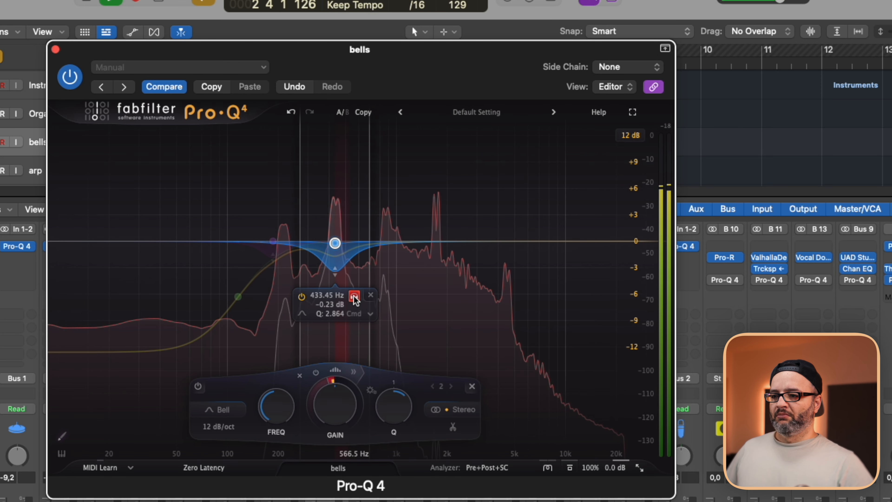
left_click(354, 296)
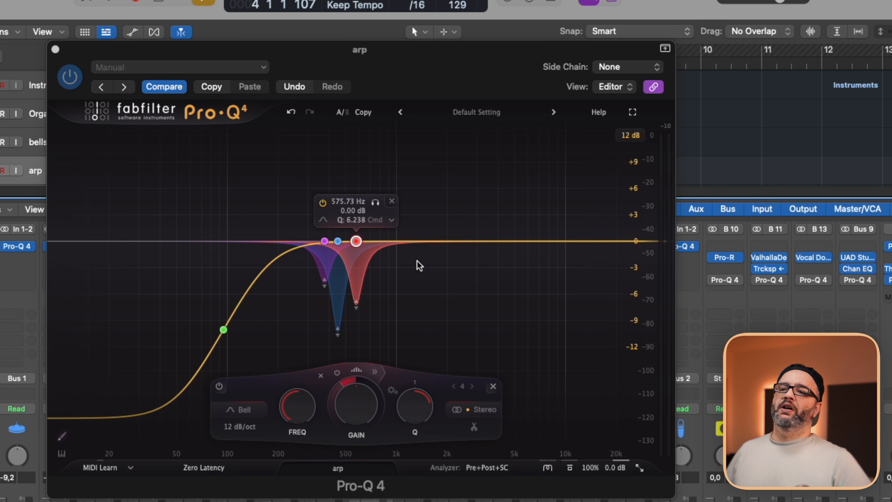
Play the song and examine the EQ curves of the arp, bells and Organ tracks one after another.
key("space")
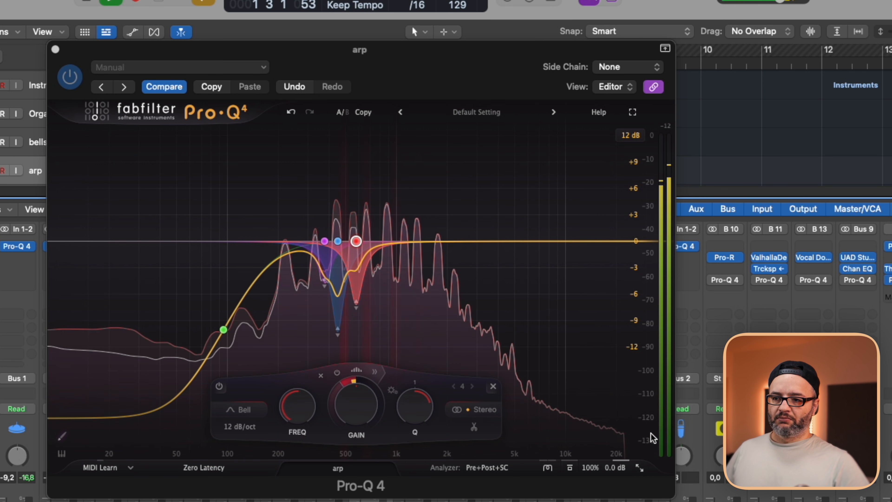
key("Up")
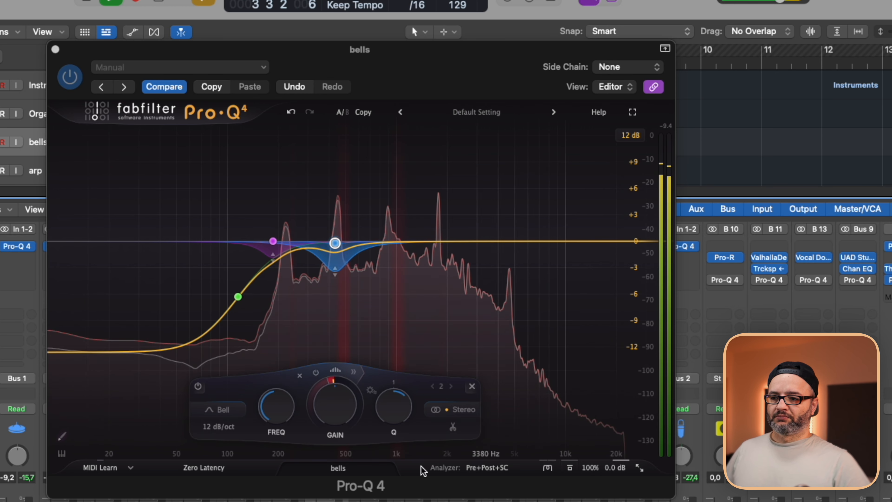
key("Up")
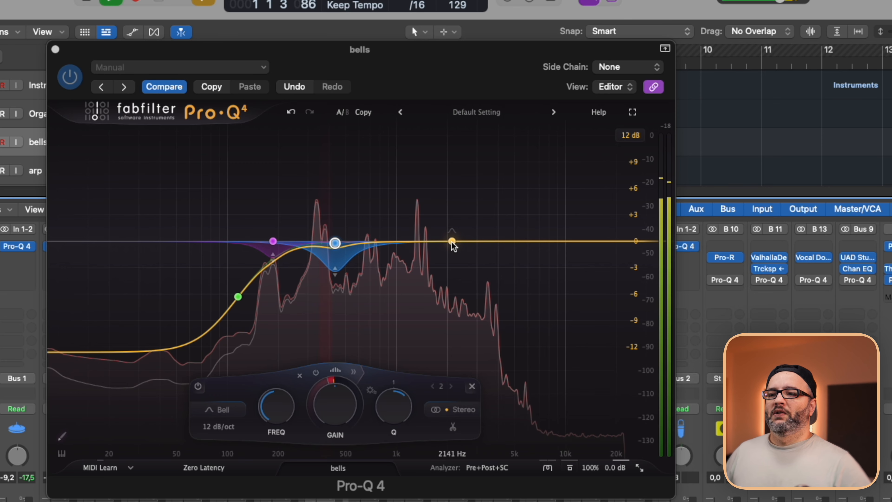
left_click_drag(453, 242, 479, 208)
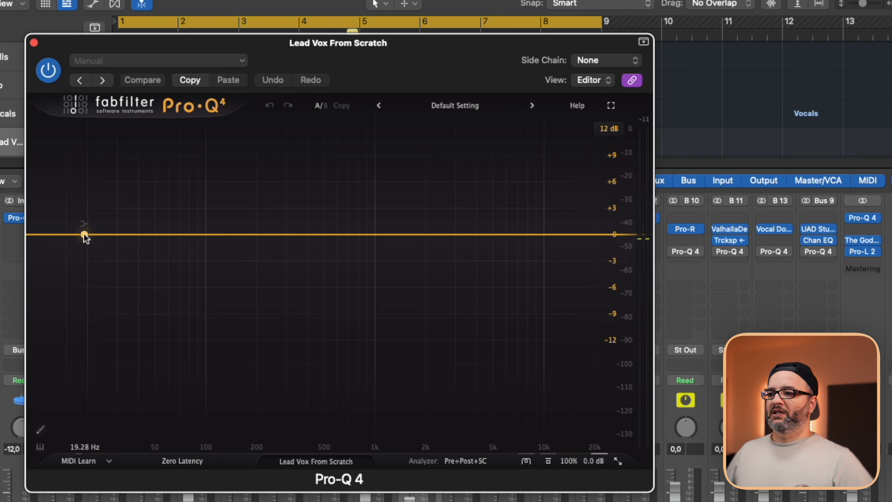
On the Lead Vox From Scratch EQ, add a low shelf of about -11 dB near 90 Hz and a flat bell in the mids.
left_click_drag(84, 234, 223, 329)
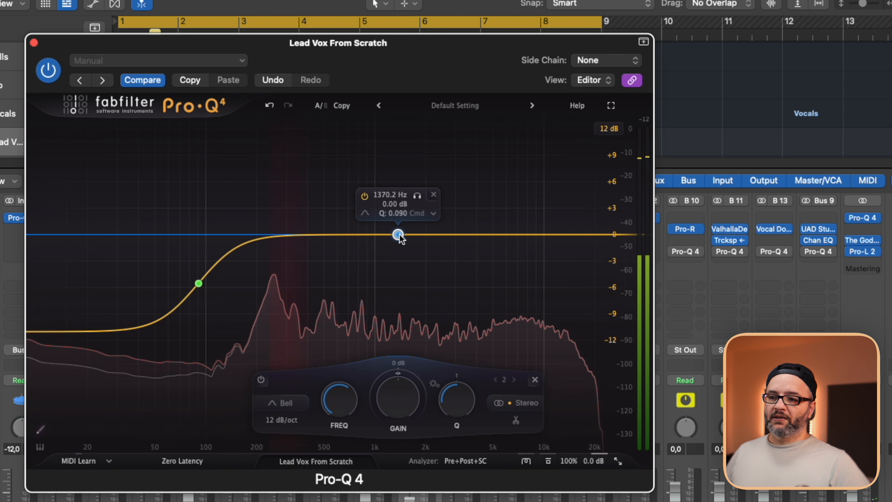
scroll(400, 238, "up", 10)
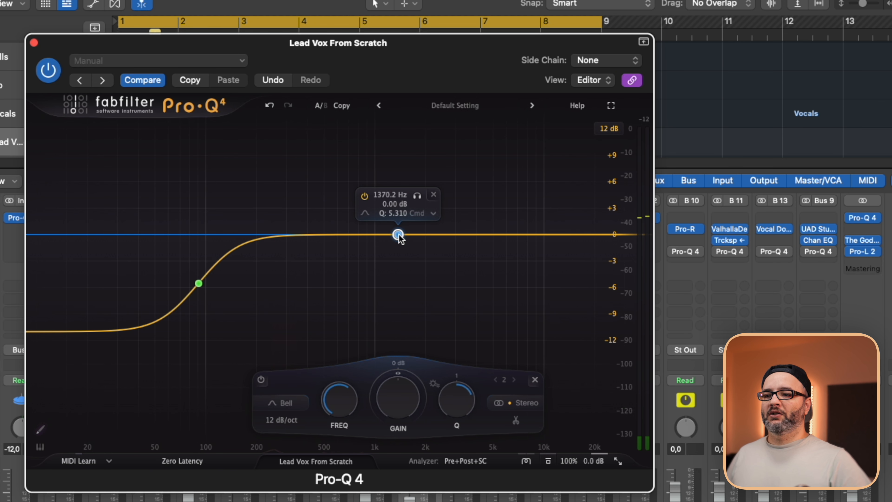
left_click_drag(400, 238, 364, 207)
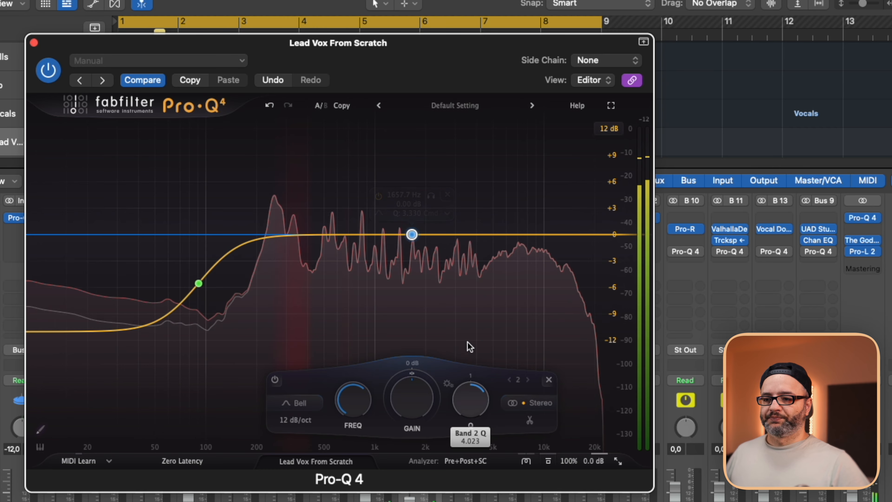
Narrow the vocal's flat bell to a Q of about 8.4 and sweep it in solo down to about 258 Hz.
left_click_drag(467, 341, 476, 315)
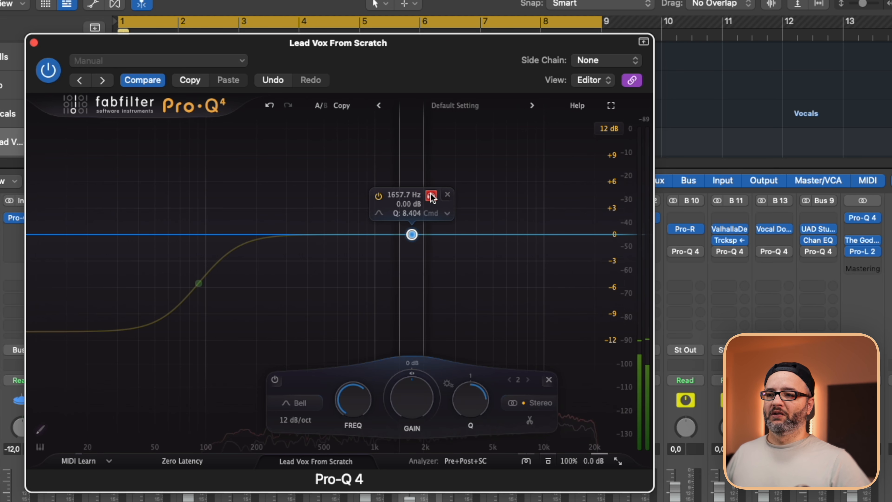
left_click_drag(431, 198, 299, 204)
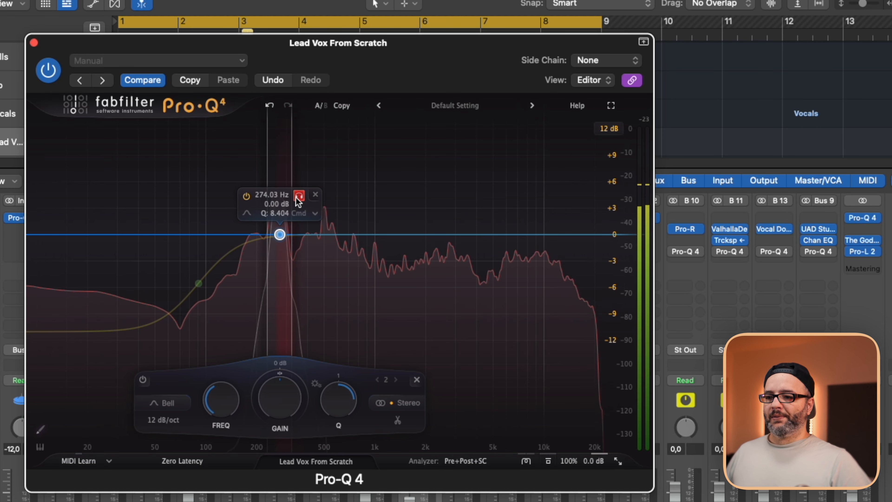
left_click_drag(293, 197, 294, 197)
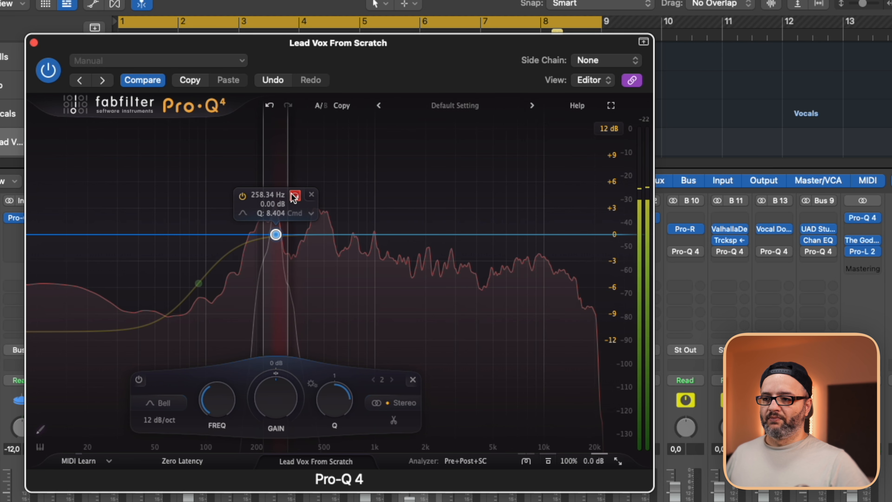
Add and sweep two more narrow vocal bells at 0 dB, at about 219 Hz with Q 11.14 and 983 Hz with Q 8.941.
left_click(450, 234)
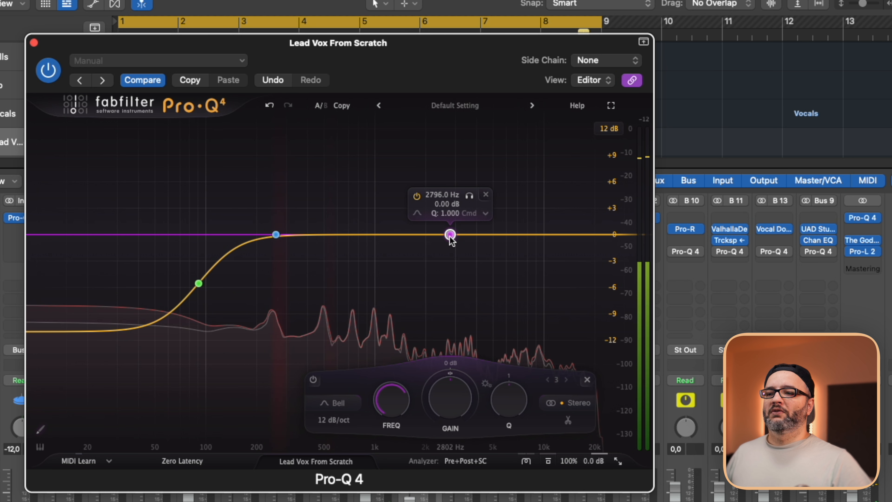
key("space")
left_click_drag(469, 196, 387, 201)
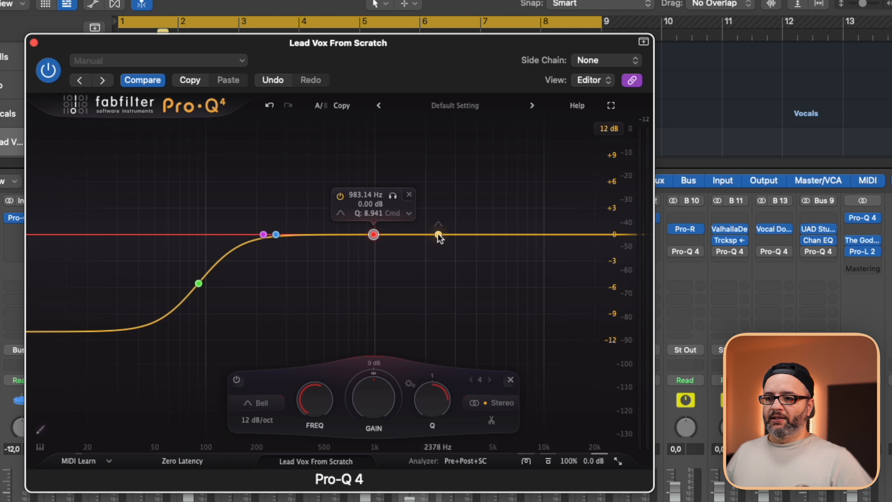
Add another flat vocal bell with a Q of 6.354 and sweep it in solo down to about 322 Hz.
left_click(438, 234)
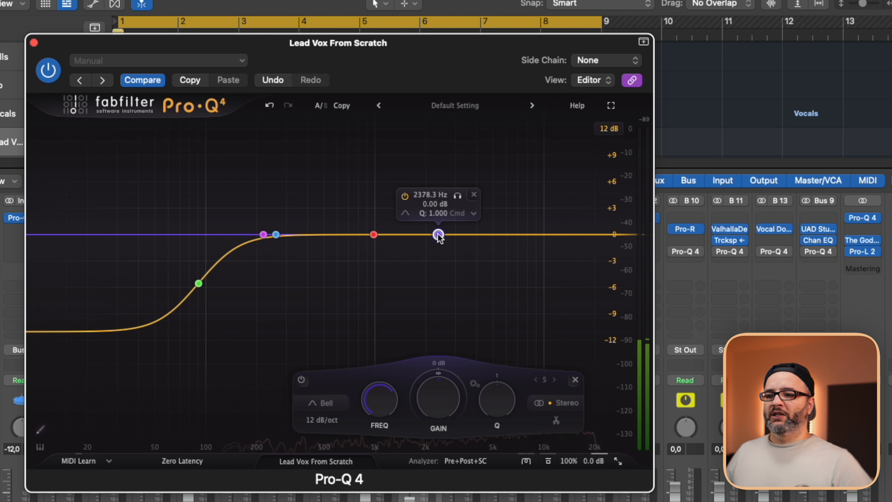
scroll(437, 234, "down", 10)
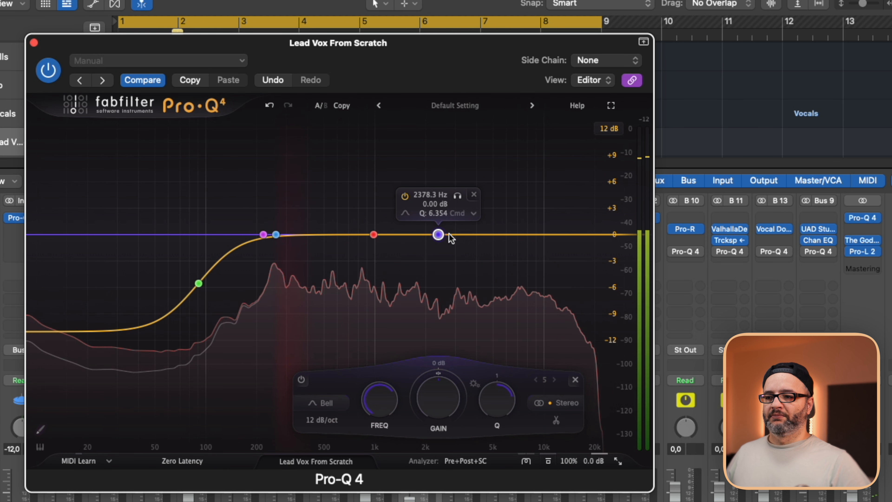
left_click_drag(457, 196, 314, 203)
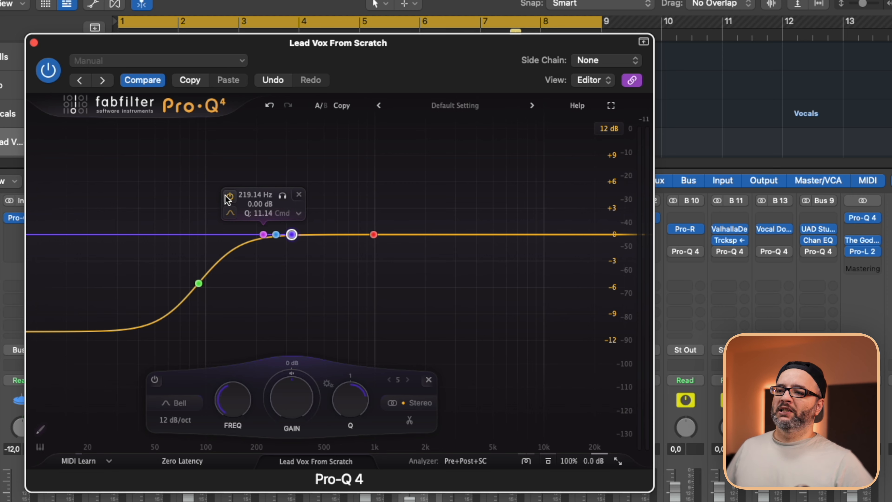
Make the 219, 258 and 322 Hz bells dynamic together, widen their Qs (258 Hz to about 2.75) and set their range to about -3.8 dB.
left_click_drag(205, 169, 334, 298)
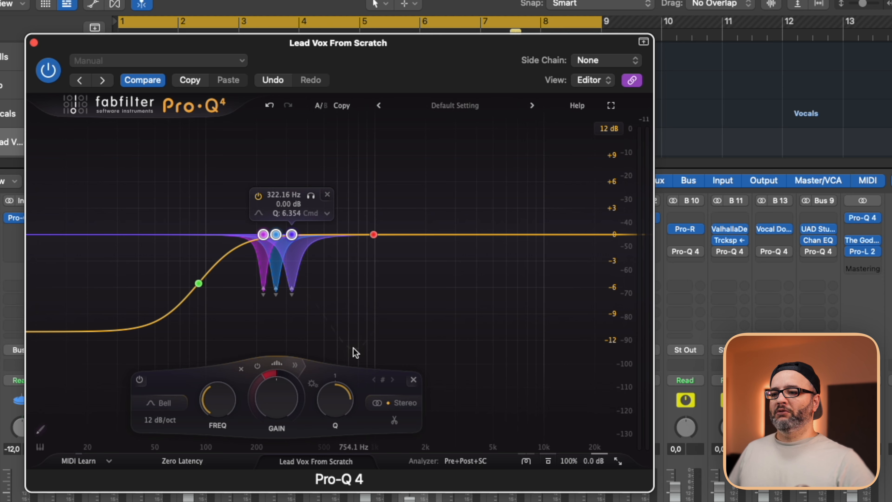
key("space")
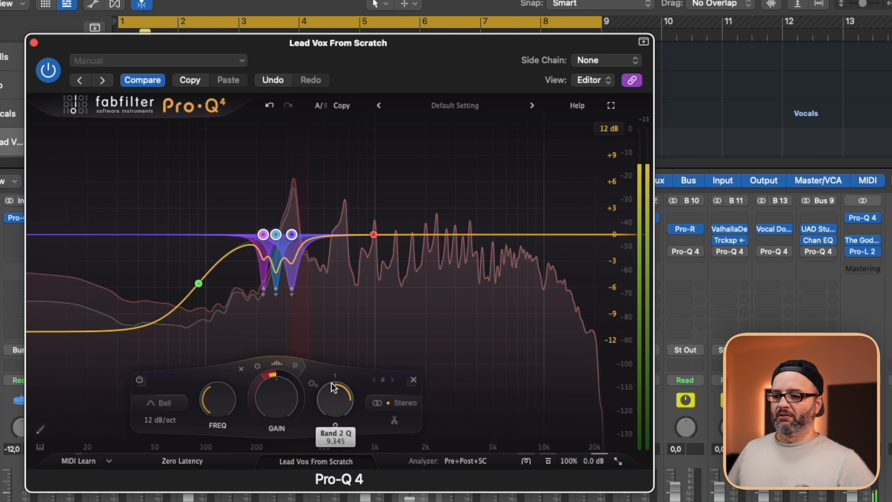
left_click_drag(331, 383, 322, 441)
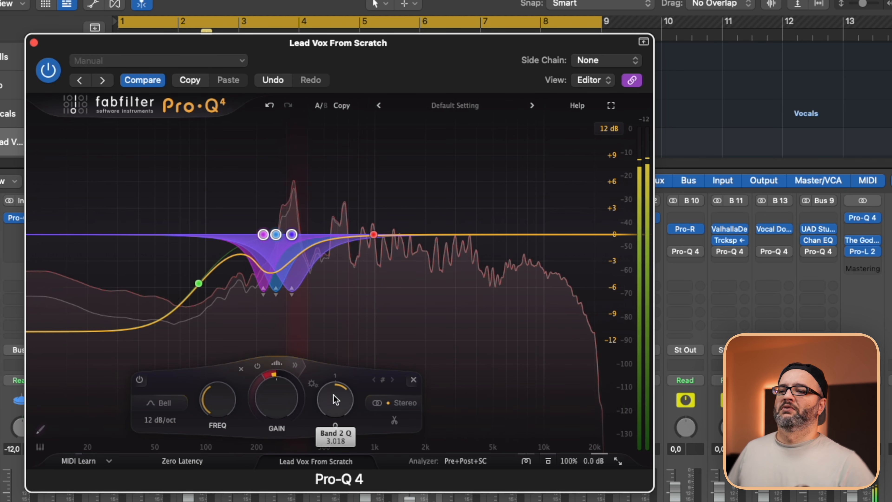
left_click_drag(268, 366, 270, 336)
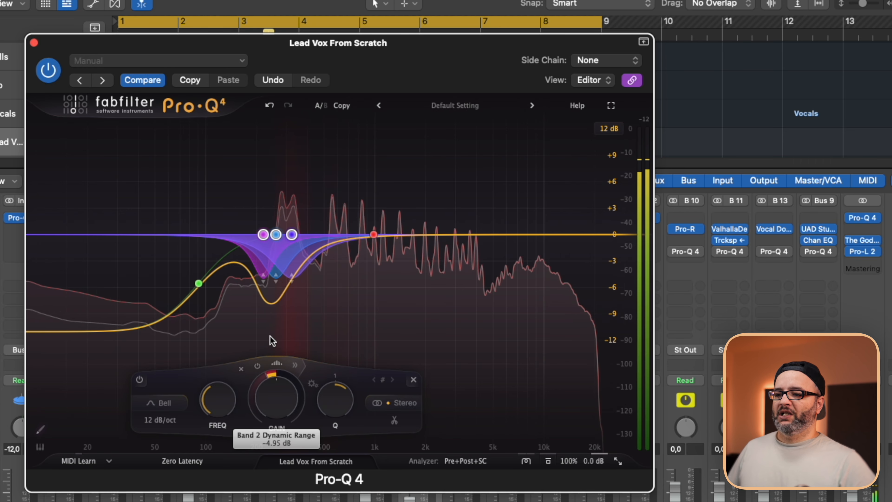
left_click_drag(270, 370, 271, 340)
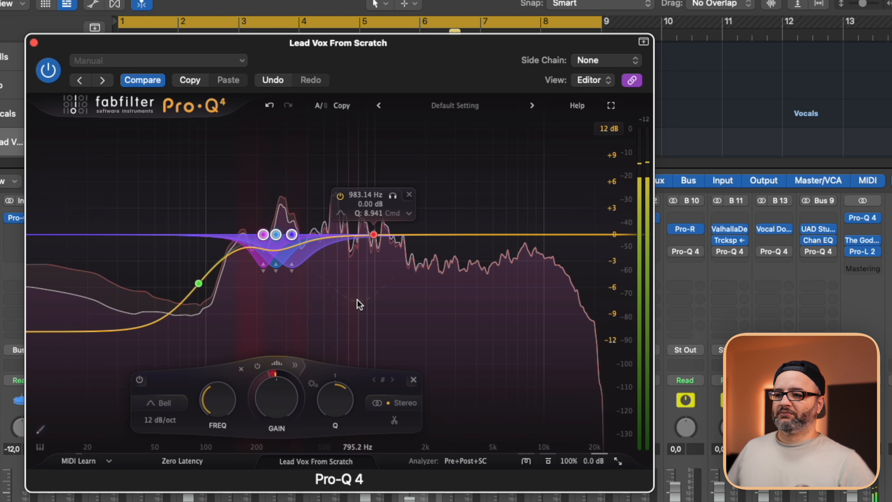
Audition the 258 Hz bell in solo and narrow the Q of the 219 Hz bell.
left_click(276, 235)
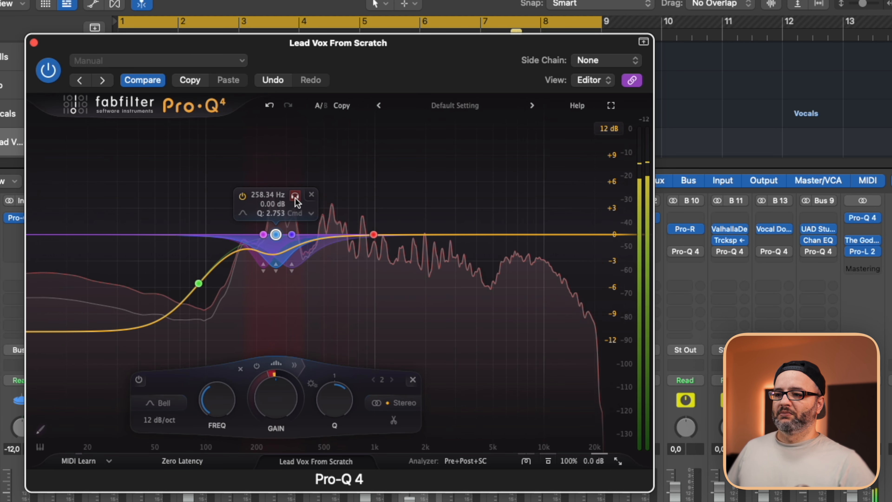
left_click_drag(295, 198, 295, 196)
left_click(263, 235)
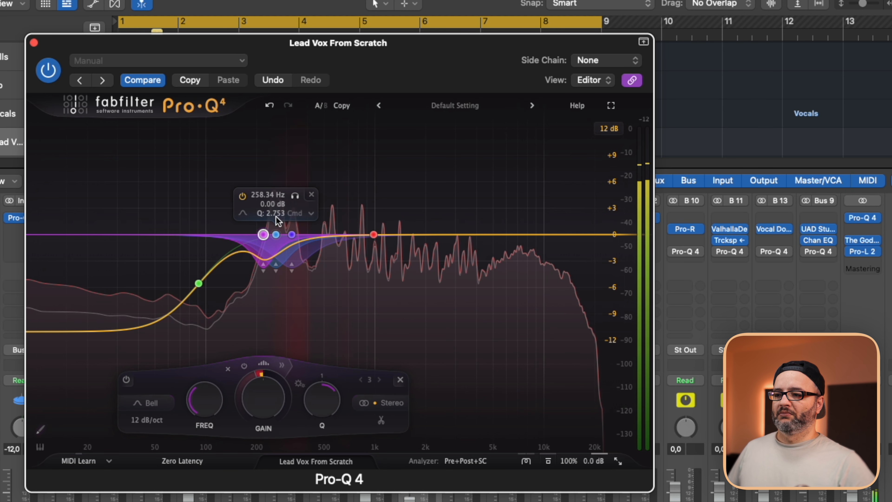
mouse_move(318, 398)
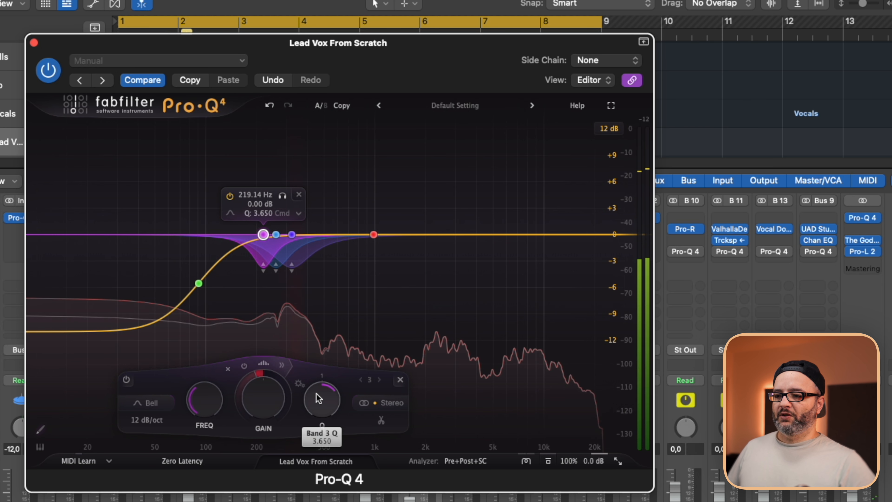
Audition the 322 Hz bell in solo and narrow its Q.
left_click(290, 234)
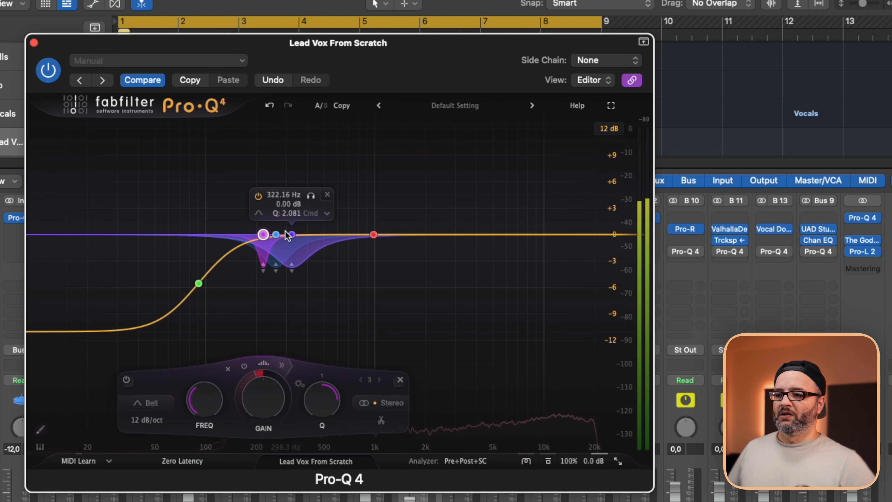
mouse_move(358, 404)
left_click_drag(311, 195, 312, 194)
left_click_drag(349, 408, 349, 358)
Play the vocal and compare the sound with the whole EQ bypassed and active.
key("space")
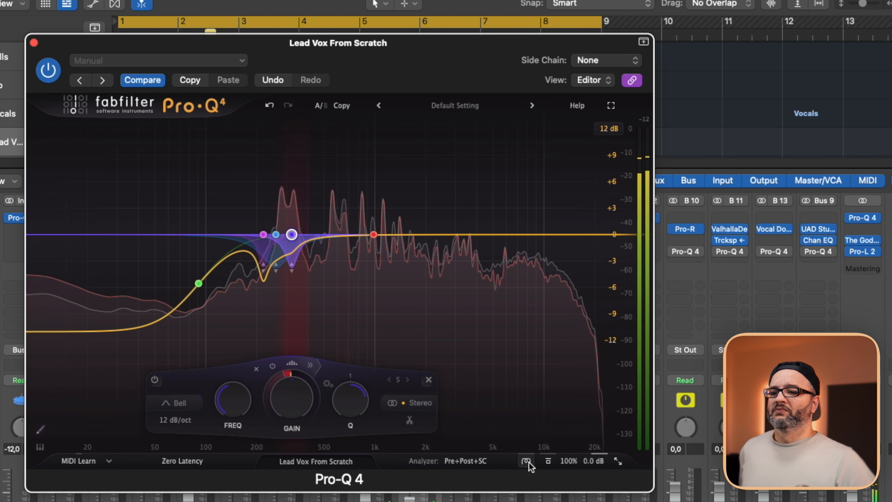
left_click(547, 460)
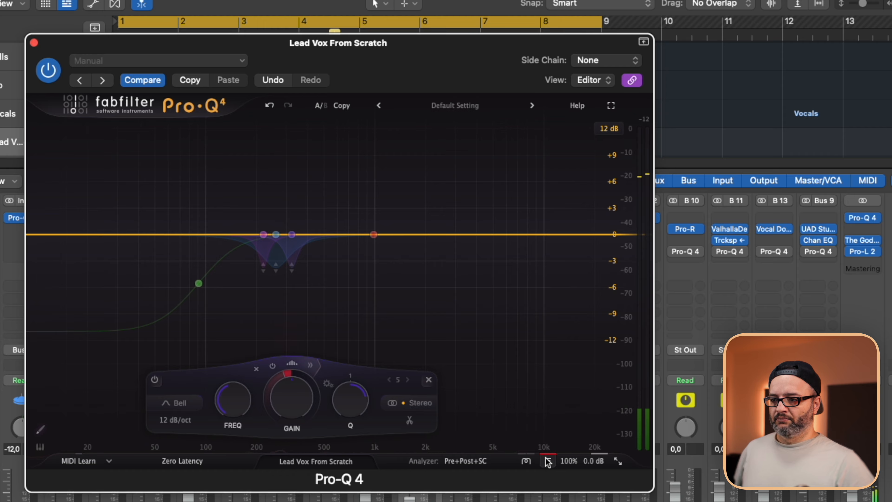
left_click(547, 460)
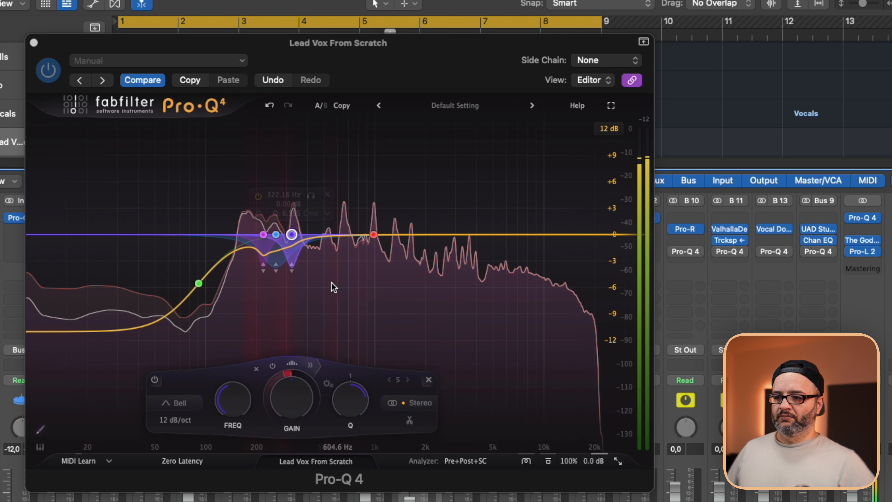
Turn the 983 Hz vocal bell into a wider dynamic cut reaching about -3.5 dB, with its gain at about -0.3 dB.
left_click(374, 234)
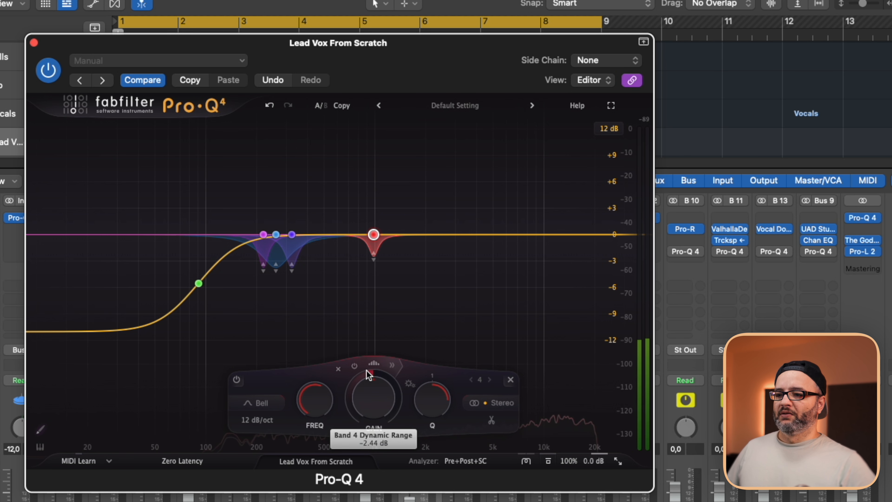
left_click_drag(366, 370, 364, 401)
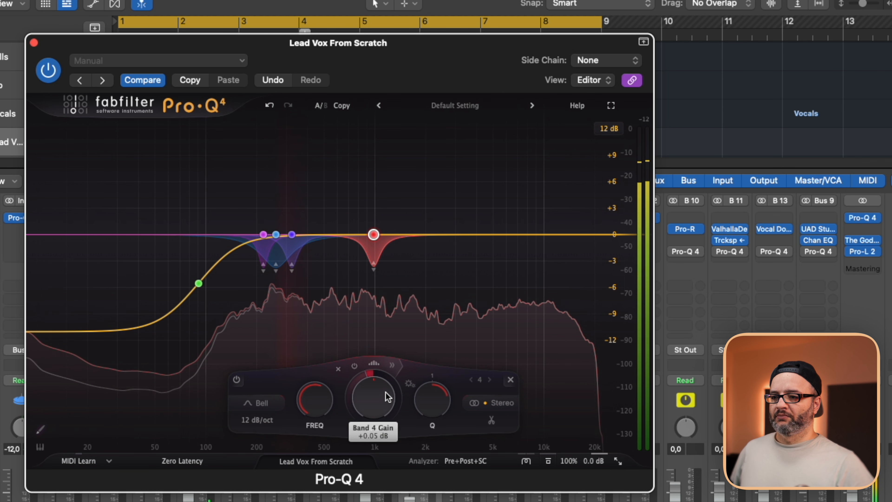
left_click_drag(385, 392, 382, 410)
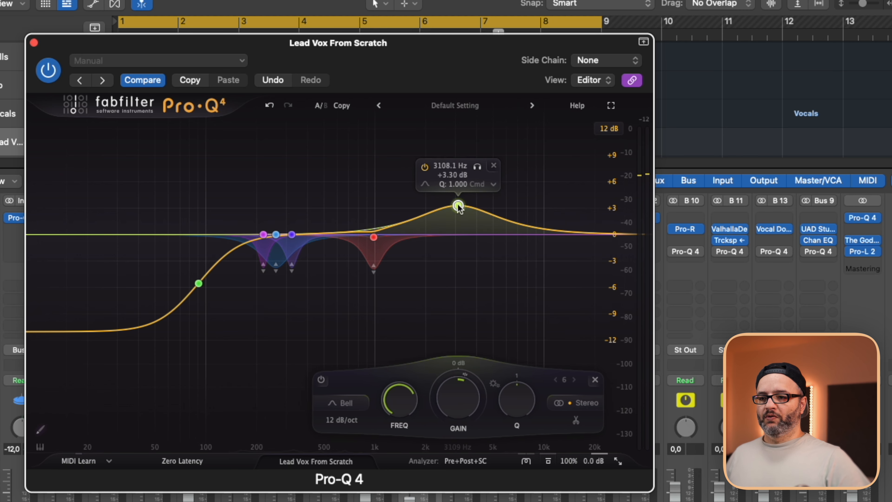
Add a vocal bell of about +3.2 dB at 5209 Hz with Q 1 and make it a spectral dynamic band.
left_click_drag(458, 205, 497, 207)
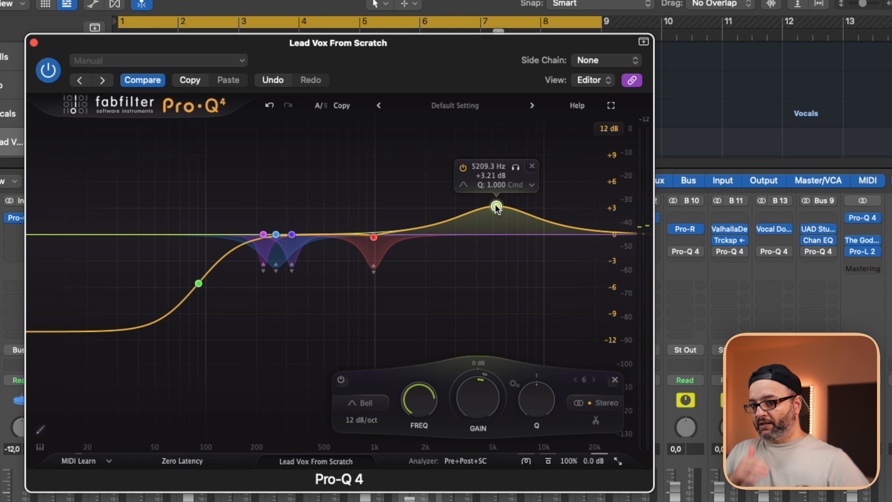
right_click(496, 207)
left_click(585, 267)
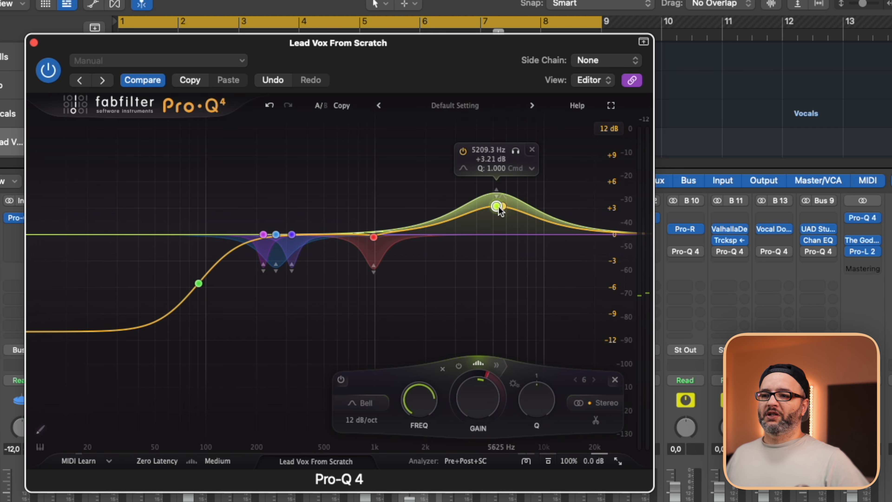
Bring the spectral band to 0 dB, deepen its dynamic range to about -6.5 dB and move it to about 4089 Hz during playback.
left_click_drag(499, 207, 489, 234)
key("space")
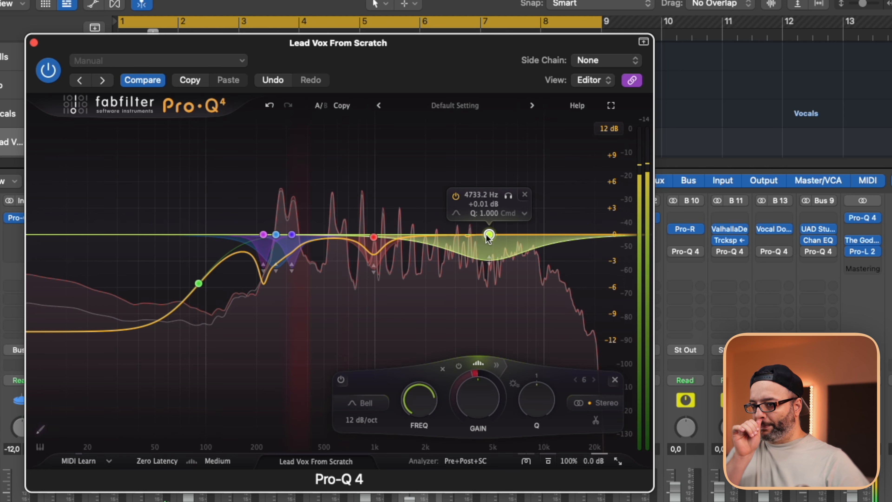
left_click_drag(489, 259, 491, 301)
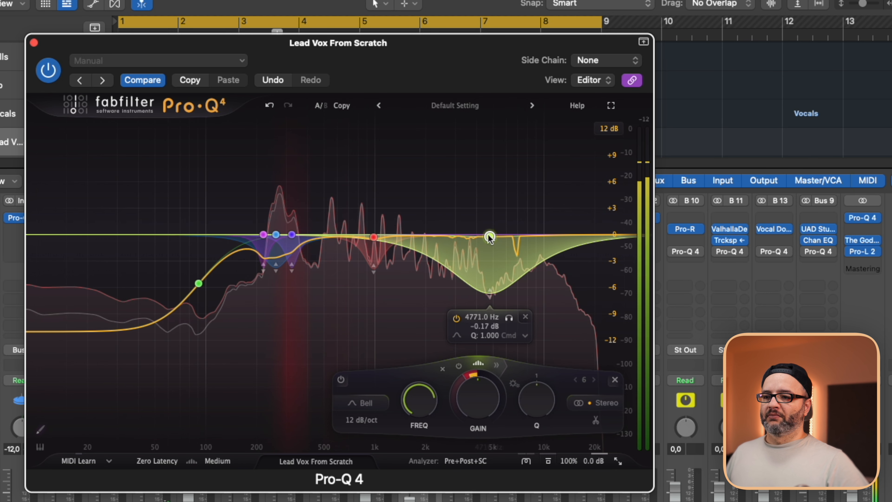
left_click_drag(489, 237, 478, 236)
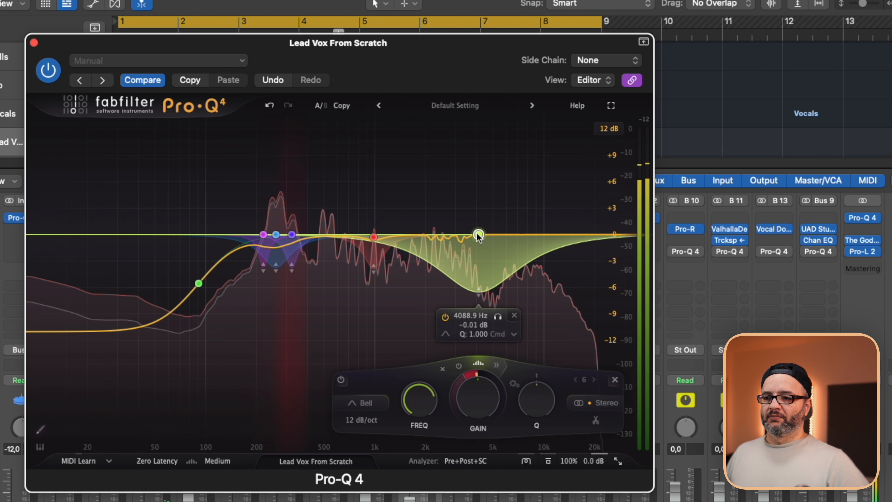
Reduce the vocal spectral band's dynamic range to about -4.2 dB at about 4113 Hz and audition the band in solo.
left_click_drag(481, 293, 484, 275)
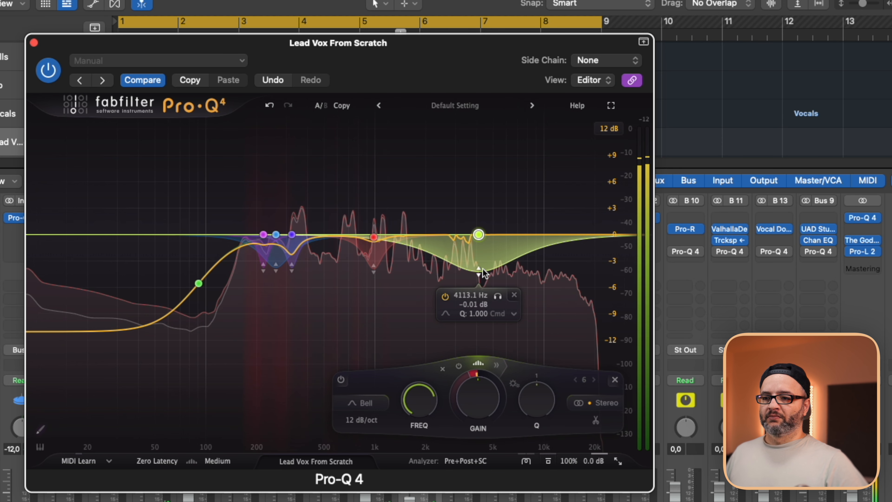
left_click(498, 296)
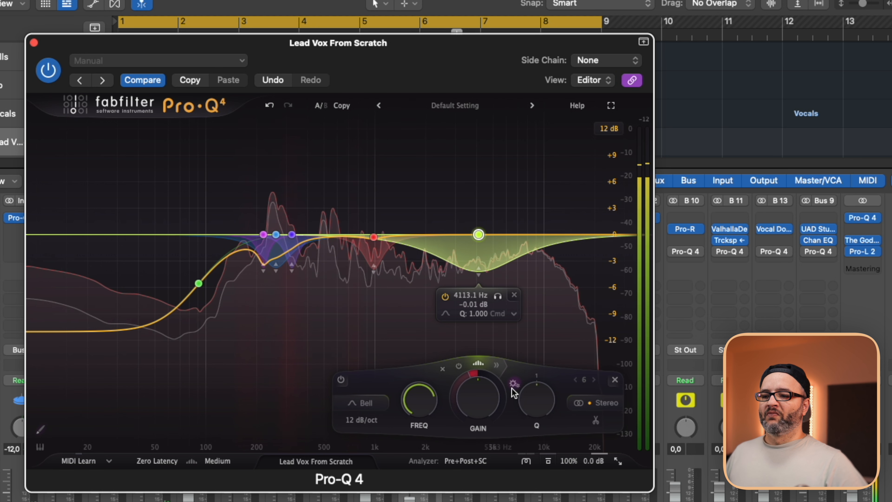
left_click(436, 498)
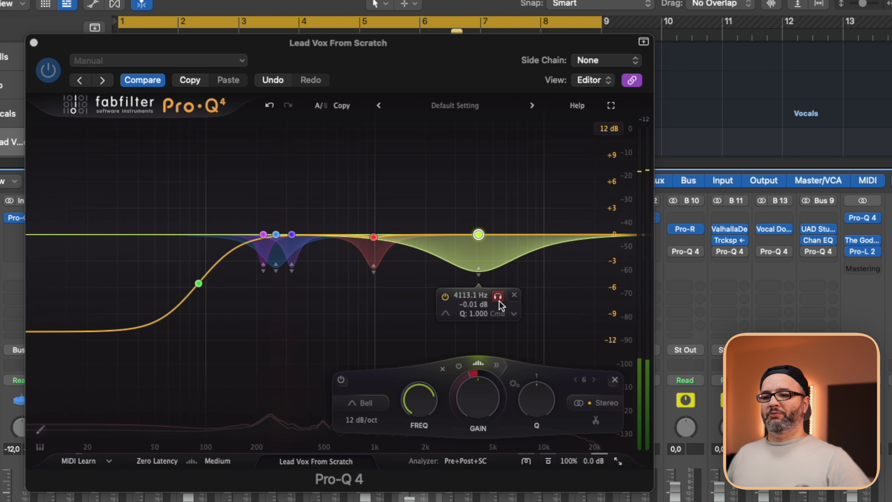
left_click(497, 296)
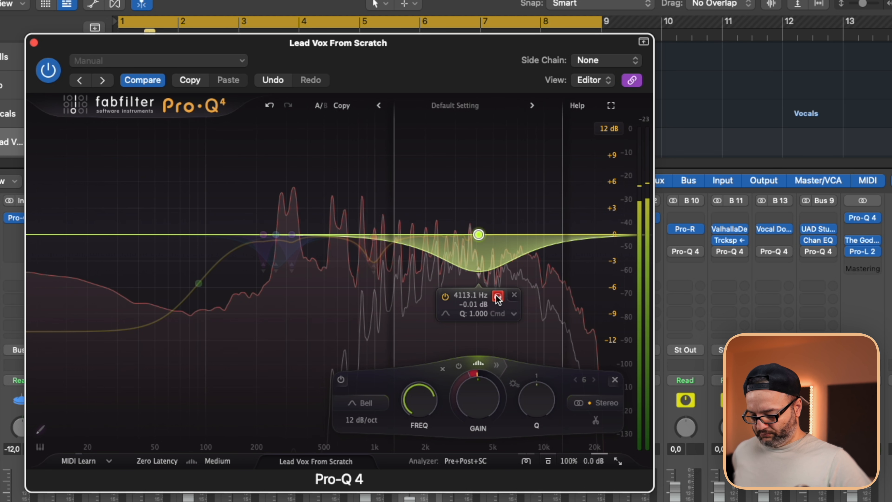
left_click(496, 297)
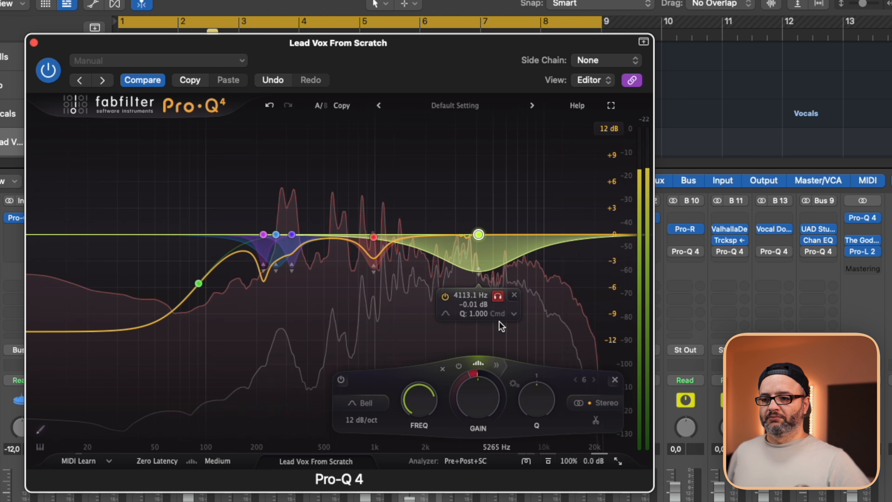
Expand the spectral band's advanced dynamics settings and compare the band in solo with the full vocal.
left_click(496, 364)
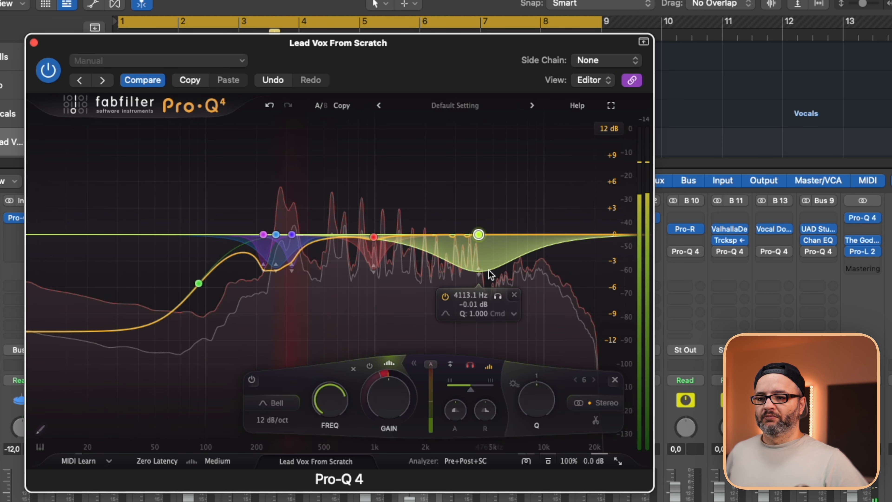
left_click(497, 296)
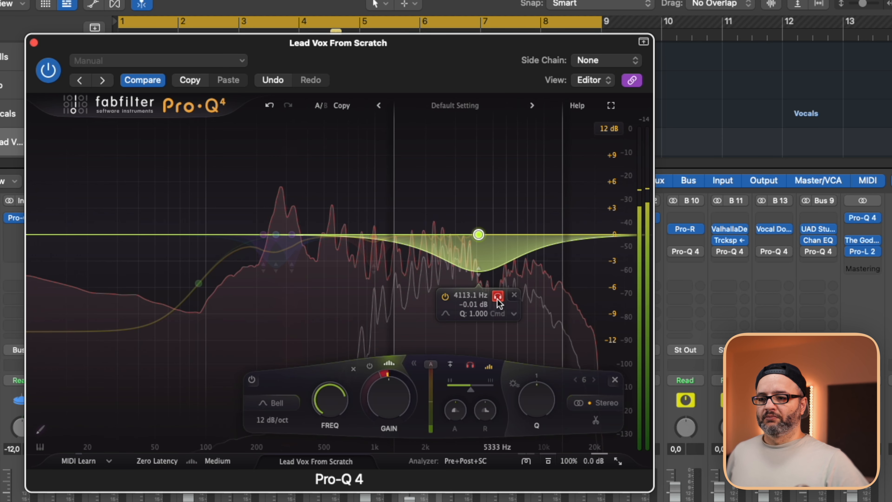
left_click(497, 297)
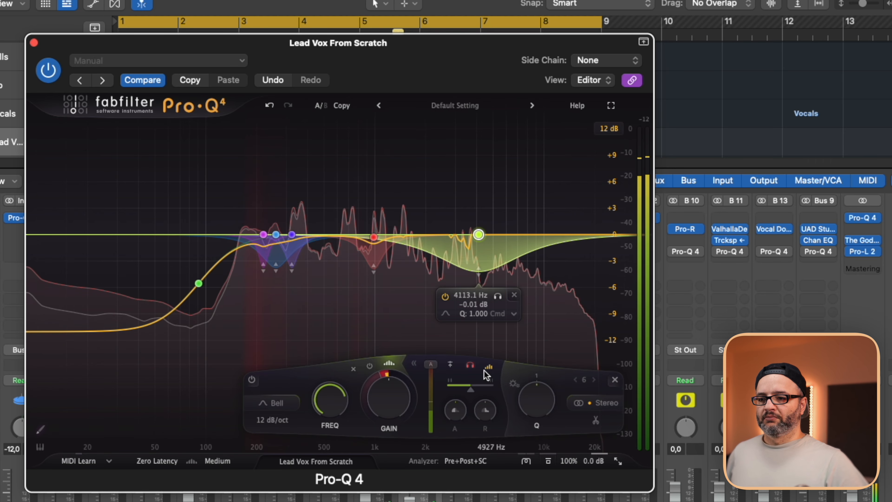
left_click(497, 296)
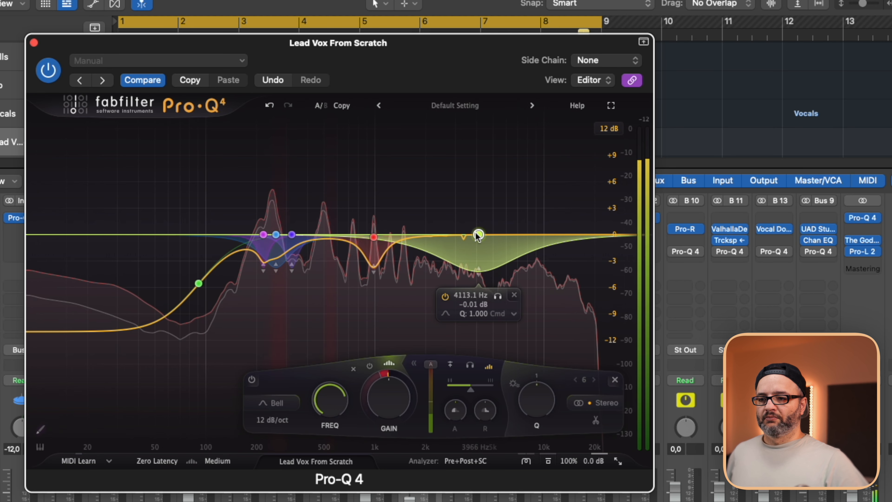
Set the EQ display range to 6 dB and compare the lead vocal with the whole EQ bypassed and active.
left_click(608, 129)
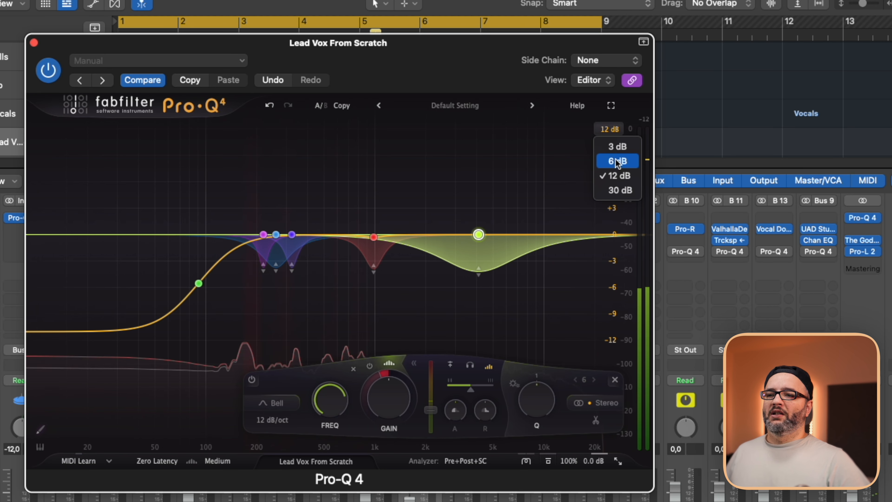
left_click(615, 157)
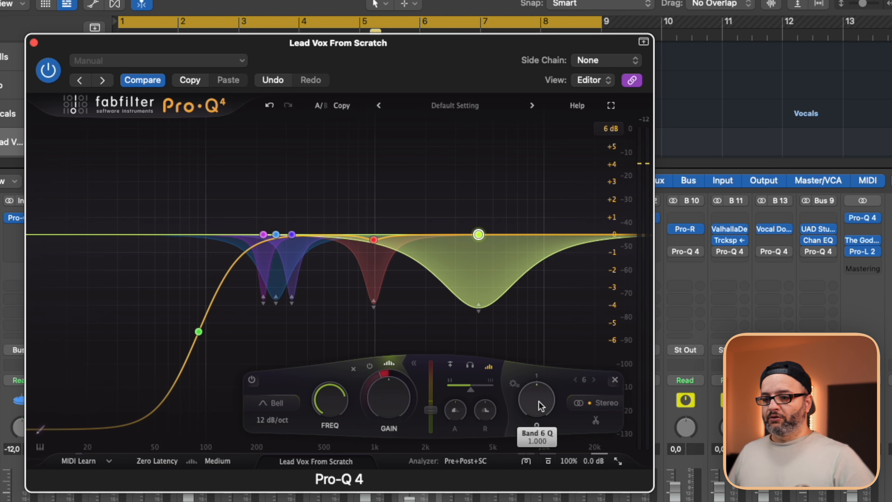
key("space")
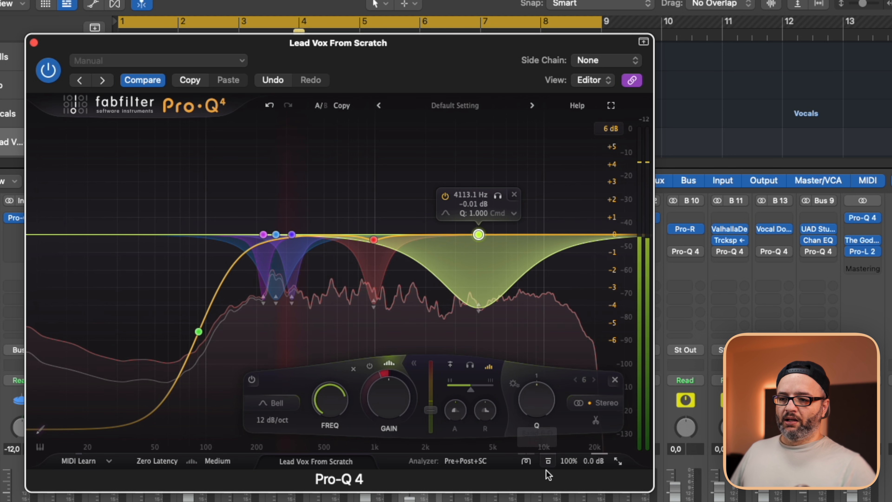
left_click(548, 460)
key("space")
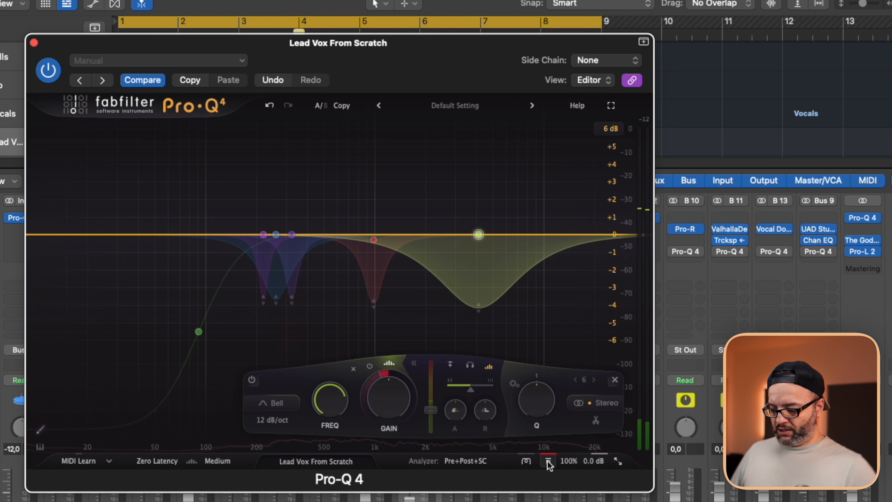
left_click(548, 461)
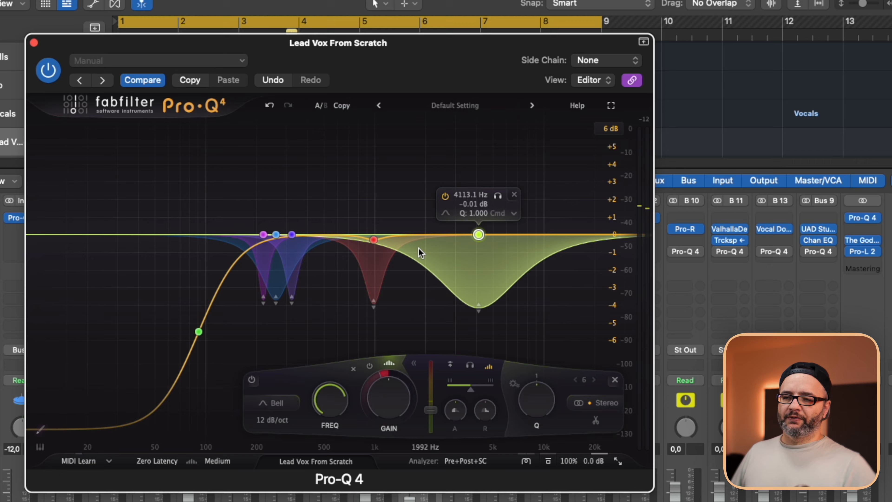
key("space")
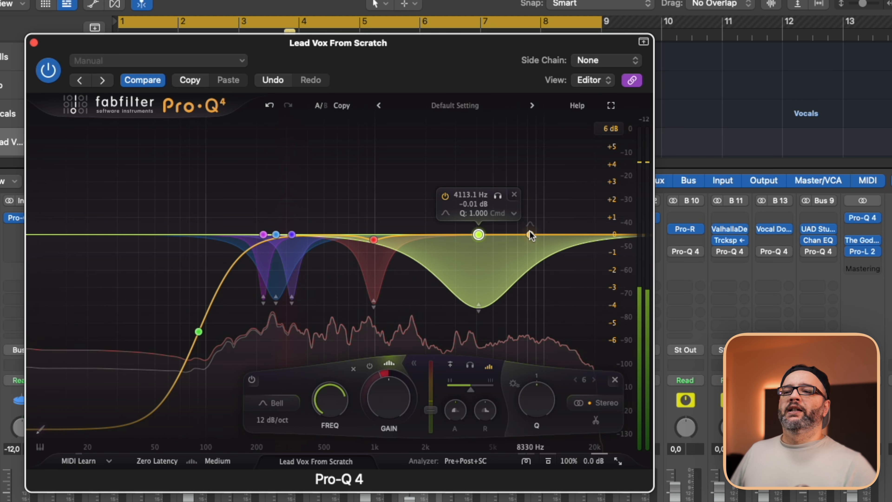
left_click_drag(525, 234, 524, 215)
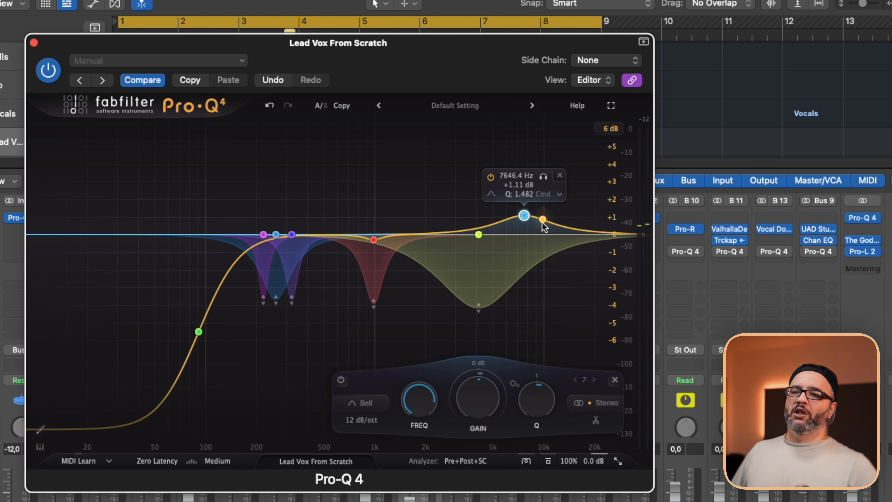
left_click(560, 175)
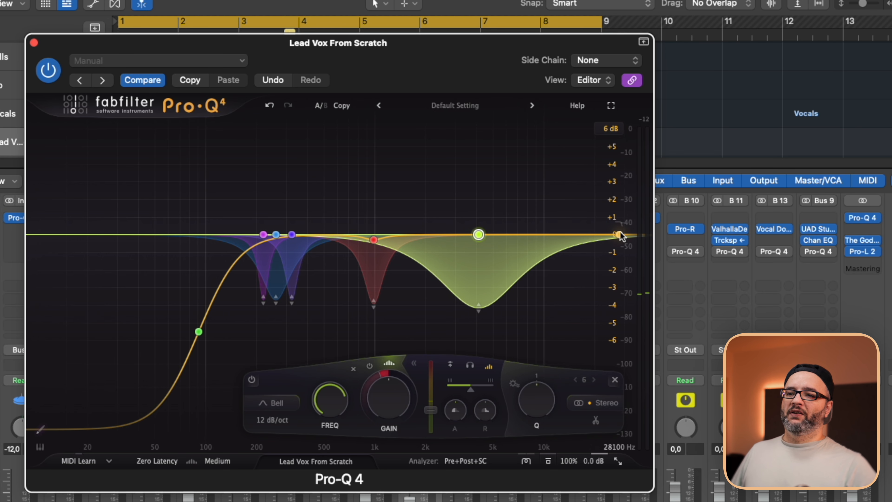
Add a high shelf of about +3.3 dB near 7.6 kHz to the lead vocal and compare the EQ bypassed and active.
left_click_drag(609, 228, 513, 182)
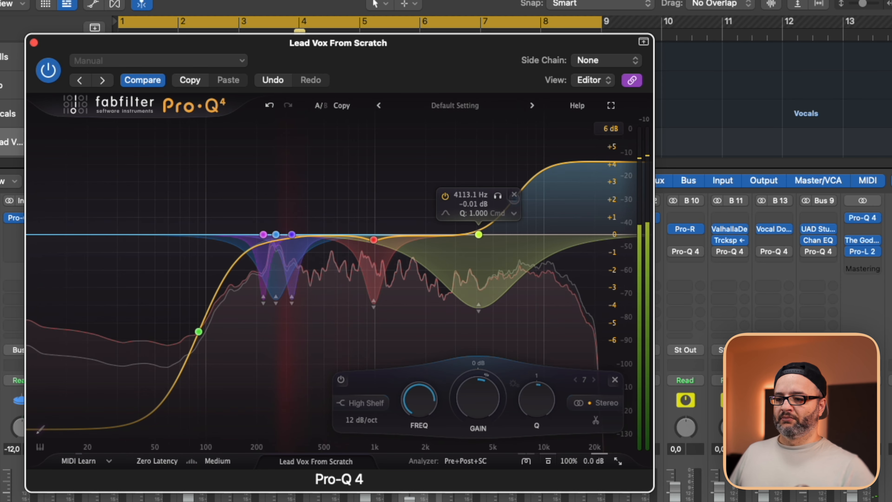
left_click(298, 500)
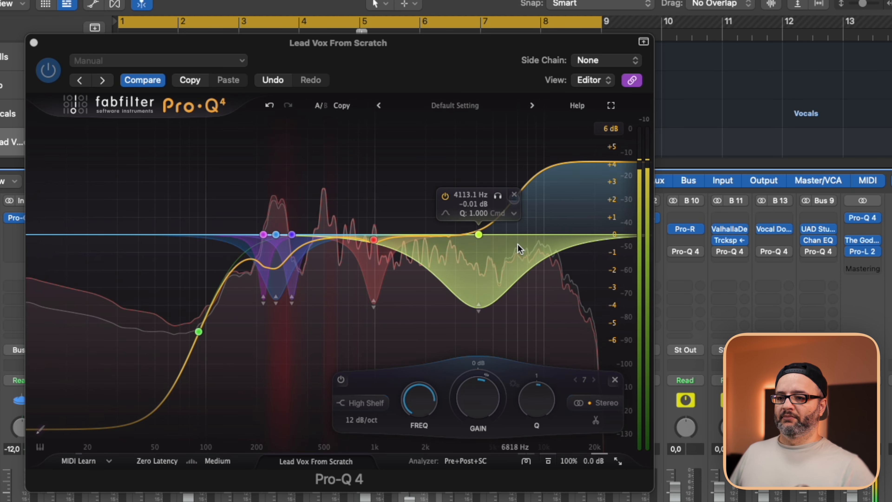
mouse_move(515, 202)
left_mouse_down()
mouse_move(529, 220)
mouse_move(528, 213)
left_mouse_up()
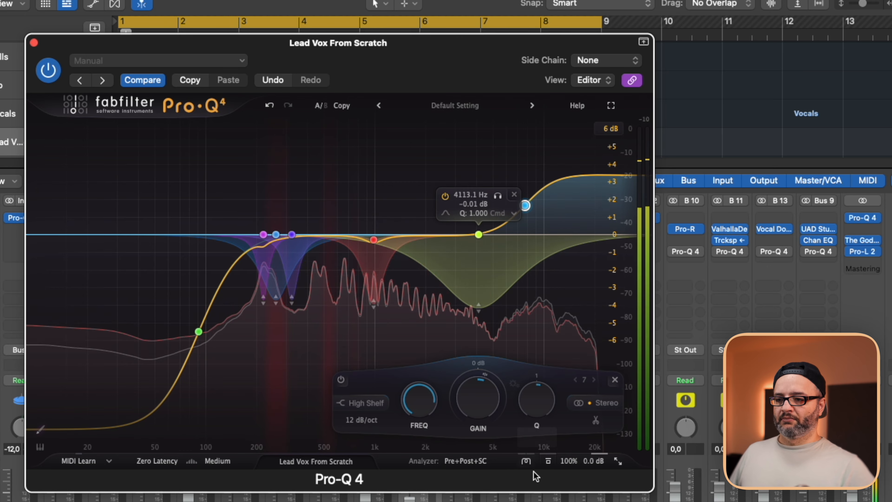
left_click(548, 461)
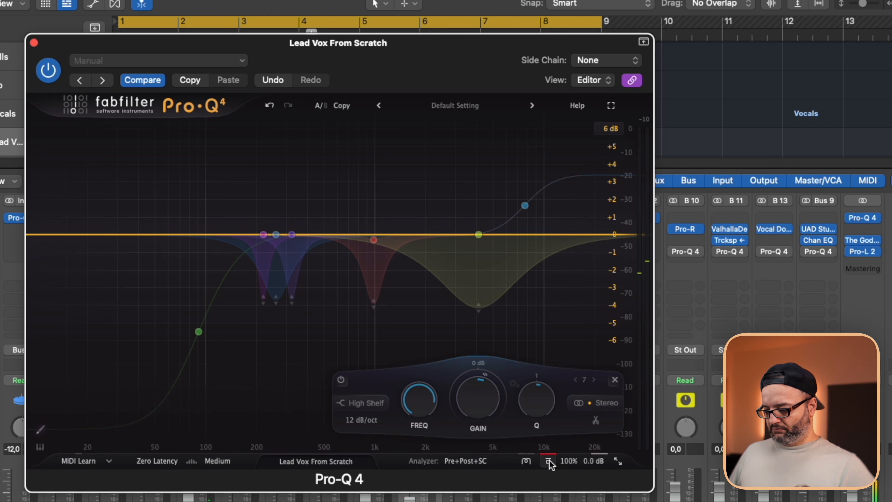
left_click(548, 460)
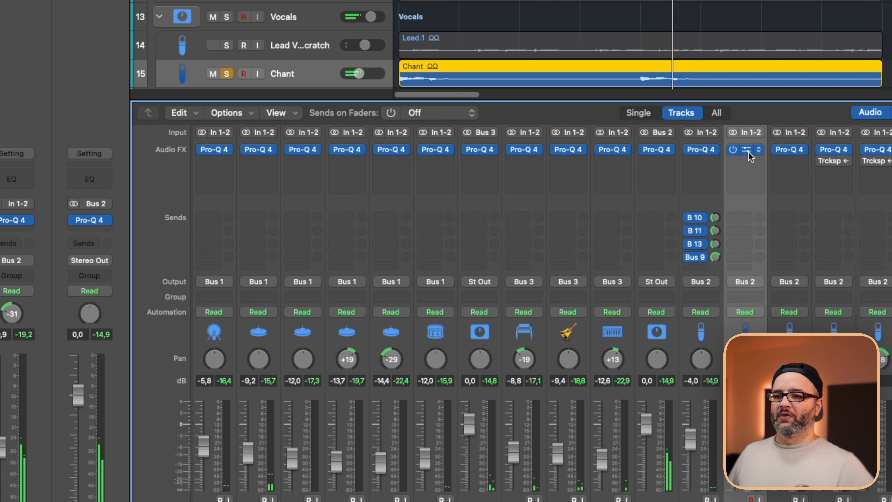
Open the Chant track's Pro-Q 4 and add a 12 dB/oct low cut at about 160 Hz.
left_click(746, 150)
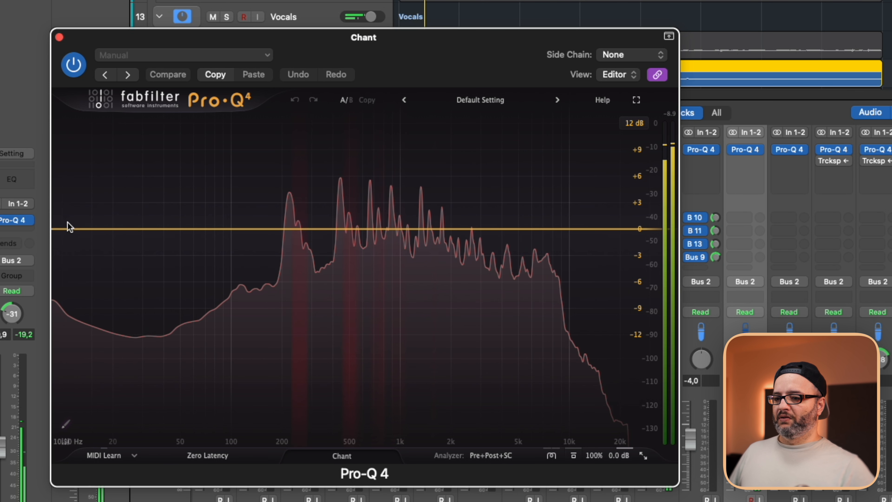
left_click(68, 229)
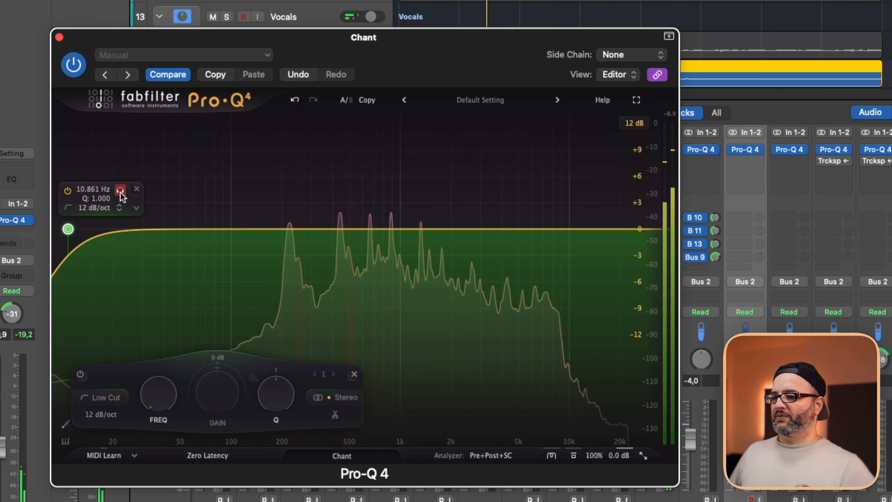
left_click_drag(121, 197, 269, 197)
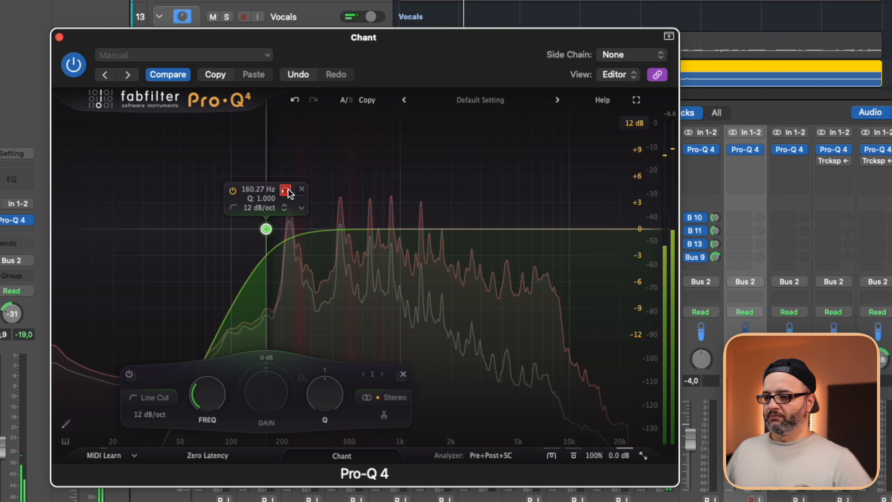
left_click_drag(288, 190, 291, 189)
Add two Chant bells with Q 1, about -2.6 dB at 246 Hz and about -0.9 dB at 507 Hz.
left_click_drag(432, 229, 299, 252)
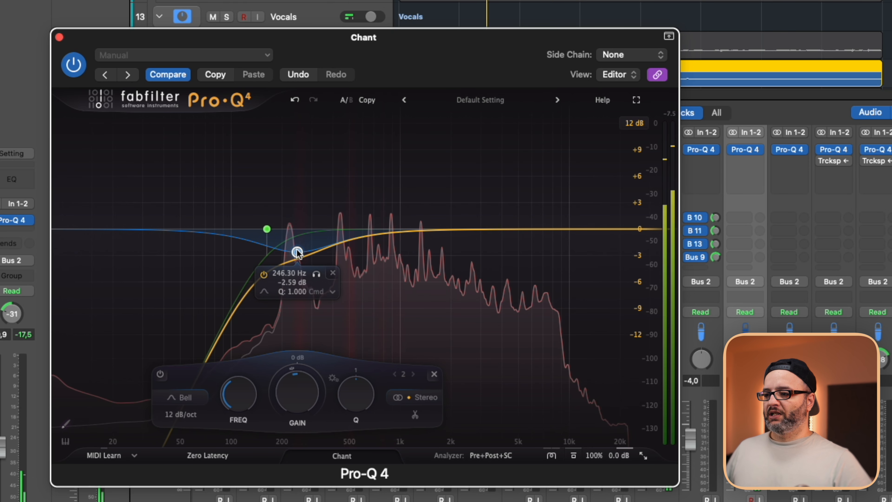
left_click_drag(398, 229, 351, 239)
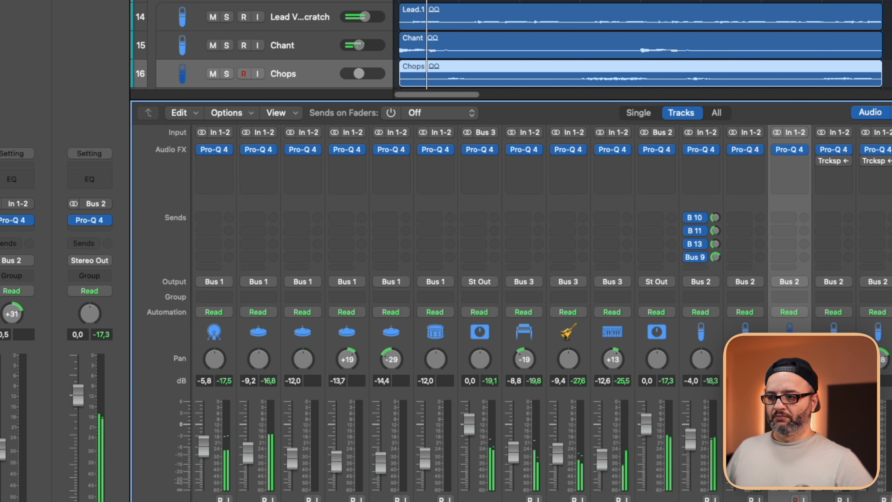
Select the Chops track in the mixer and open its Pro-Q 4.
key("x")
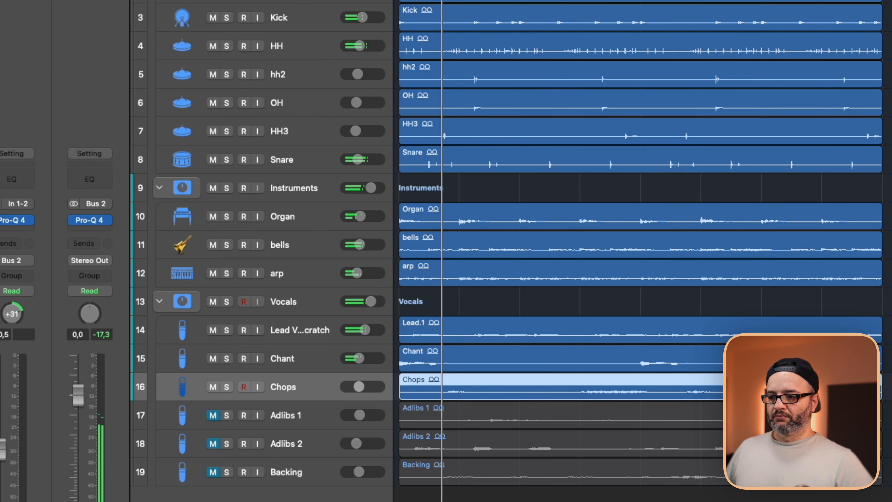
key("x")
left_click(787, 404)
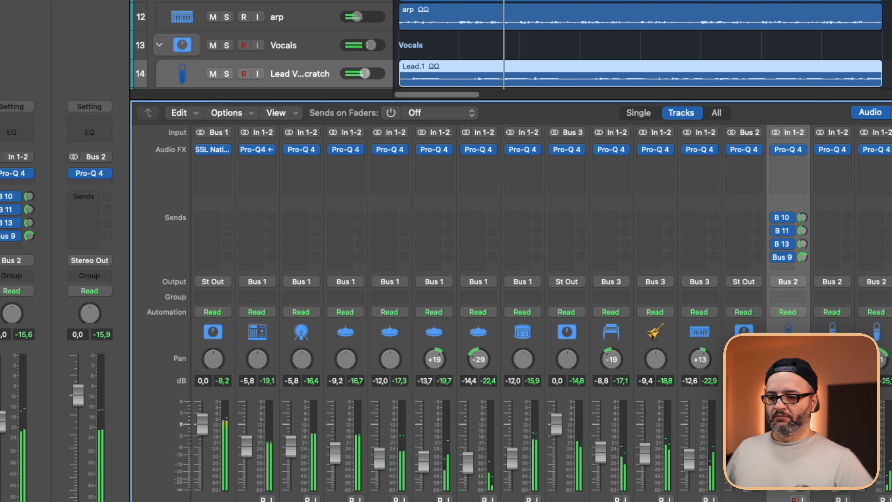
key("Down")
key("Down")
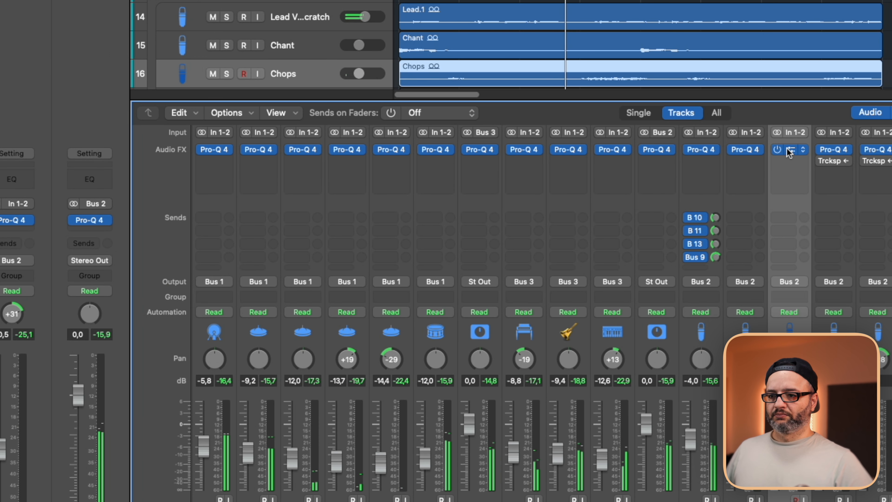
left_click(788, 150)
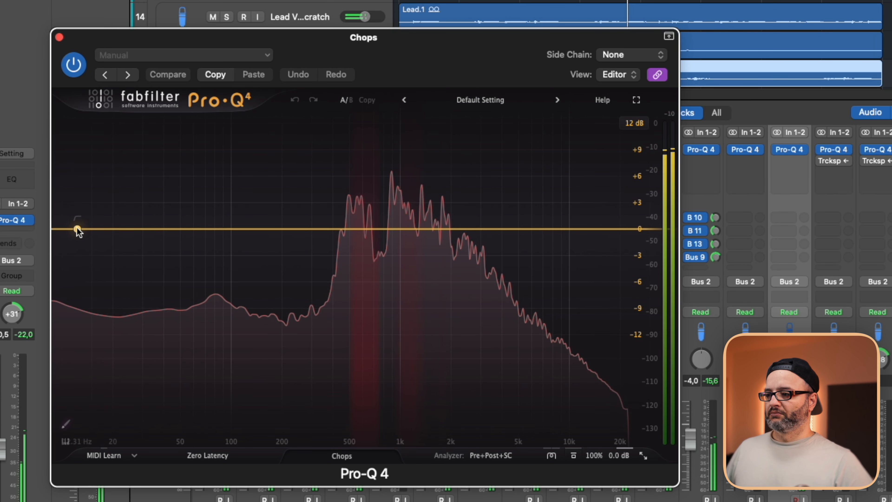
Add a Chops low shelf of about -23.8 dB at 194 Hz and a high shelf of about +6.5 dB at 5104 Hz.
left_click_drag(97, 231, 280, 347)
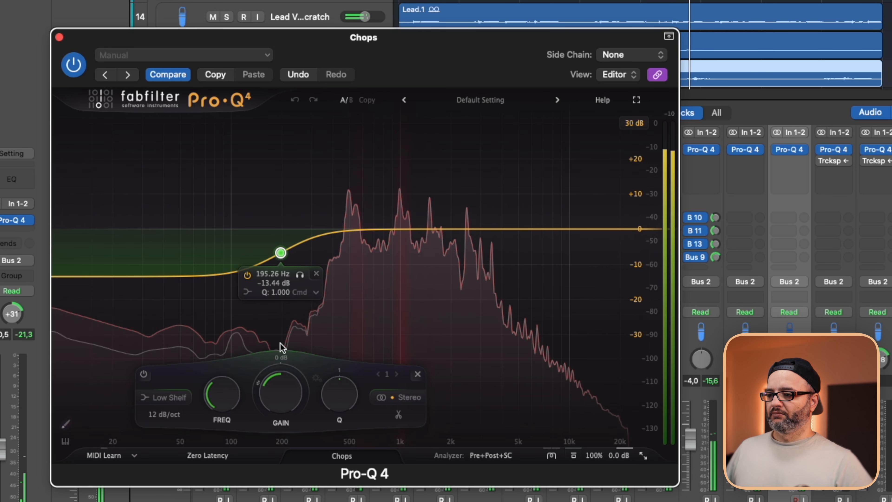
left_click_drag(280, 254, 280, 270)
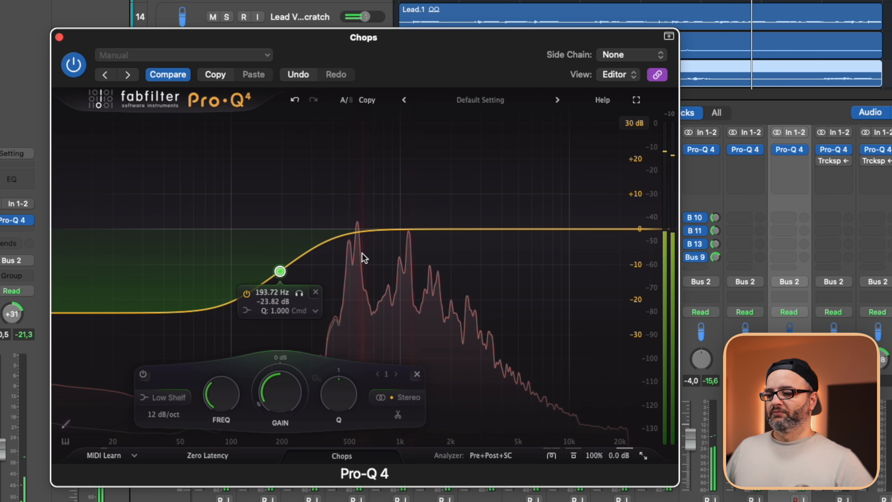
left_click_drag(513, 229, 523, 213)
left_click(559, 173)
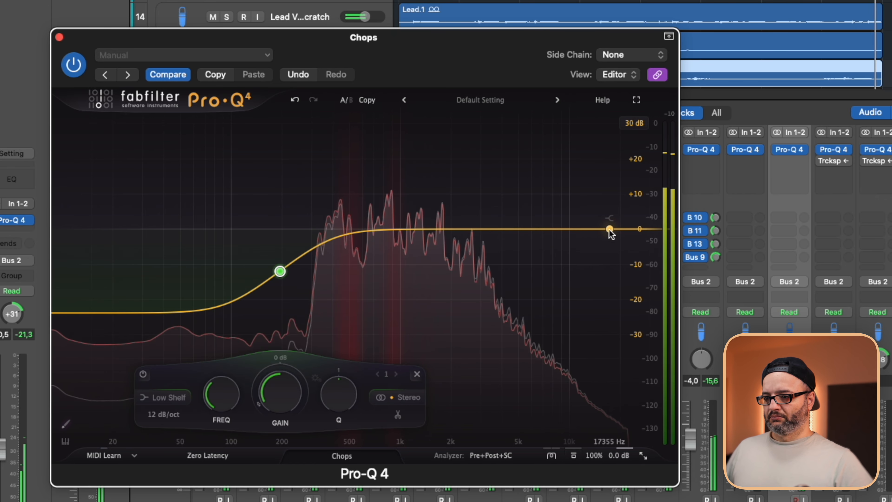
left_click_drag(607, 226, 518, 205)
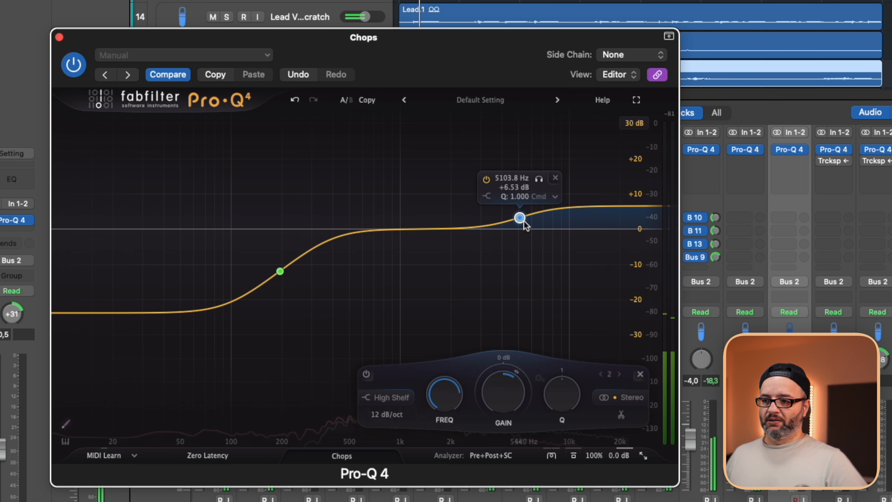
Refine the Chops high shelf to about +6 dB at 5425 Hz and add a bell of about -1.8 dB at 539 Hz, placed by soloing.
left_click_drag(519, 218, 523, 216)
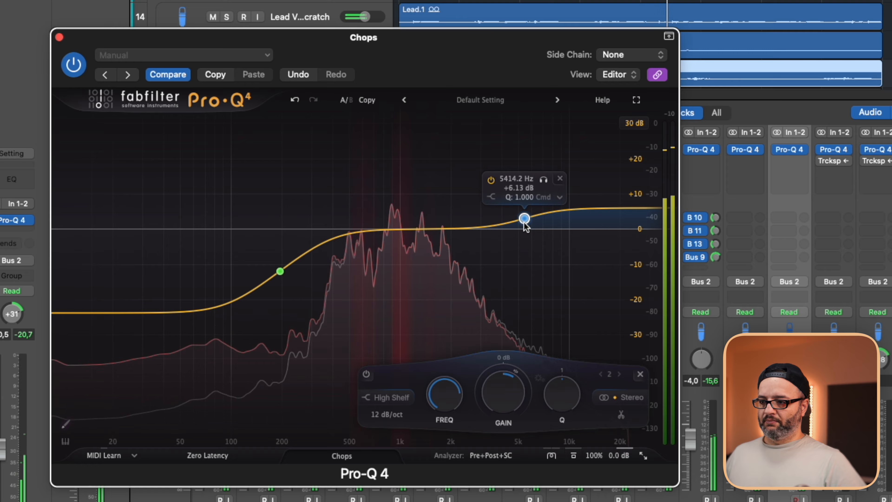
left_click_drag(460, 229, 403, 247)
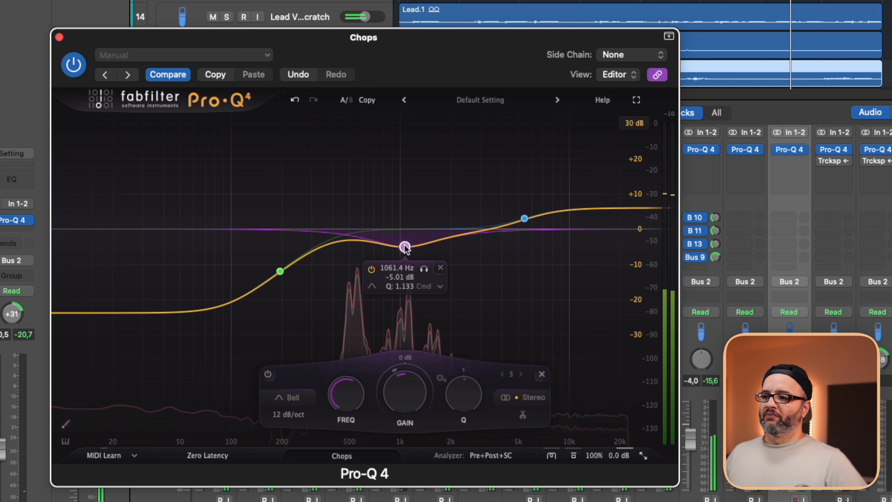
mouse_move(404, 247)
left_mouse_down()
mouse_move(404, 235)
mouse_move(368, 241)
mouse_move(404, 235)
left_mouse_up()
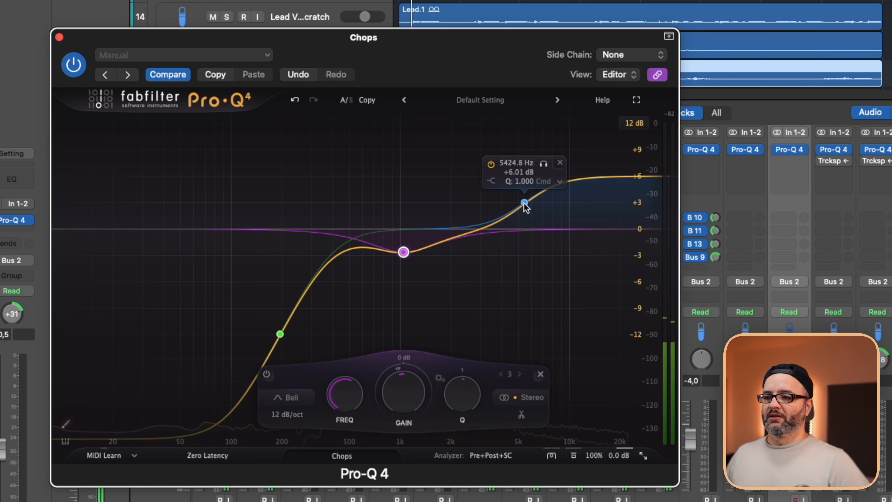
mouse_move(403, 252)
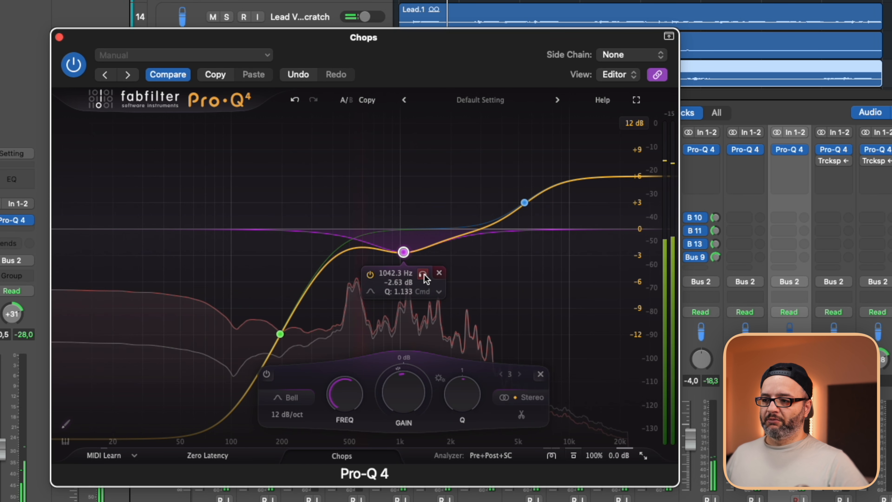
left_click(423, 274)
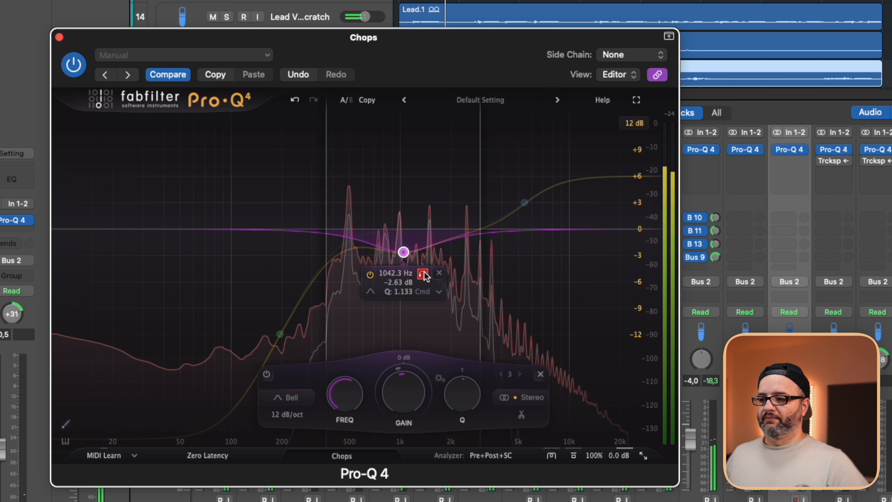
left_click_drag(403, 251, 356, 248)
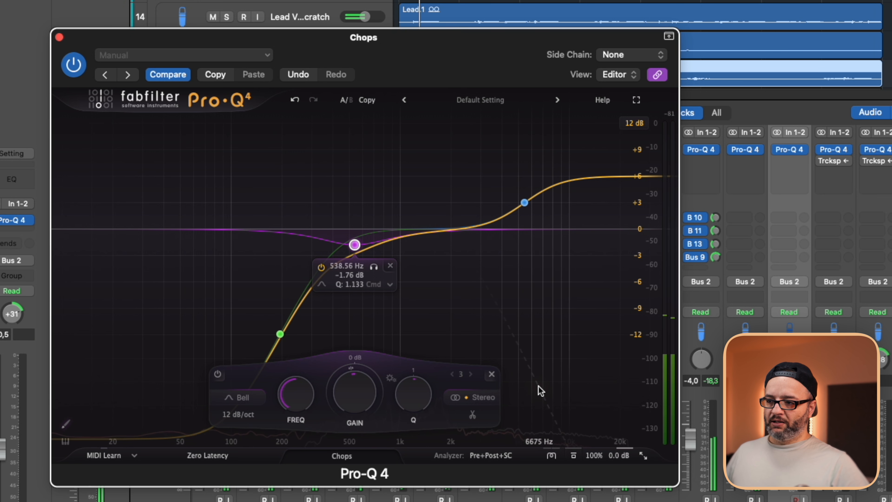
key("space")
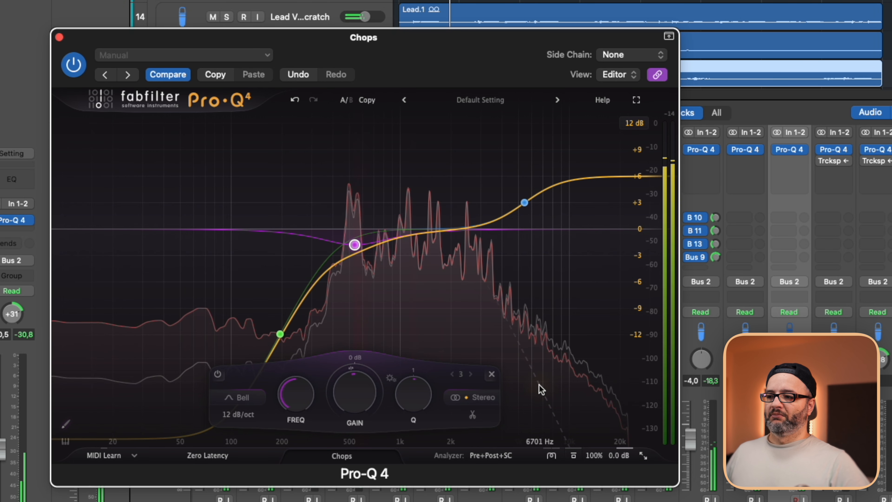
Close the Chops EQ, solo the Adlibs 1 track and open its Pro-Q 4.
left_click(59, 36)
key("Down")
key("s")
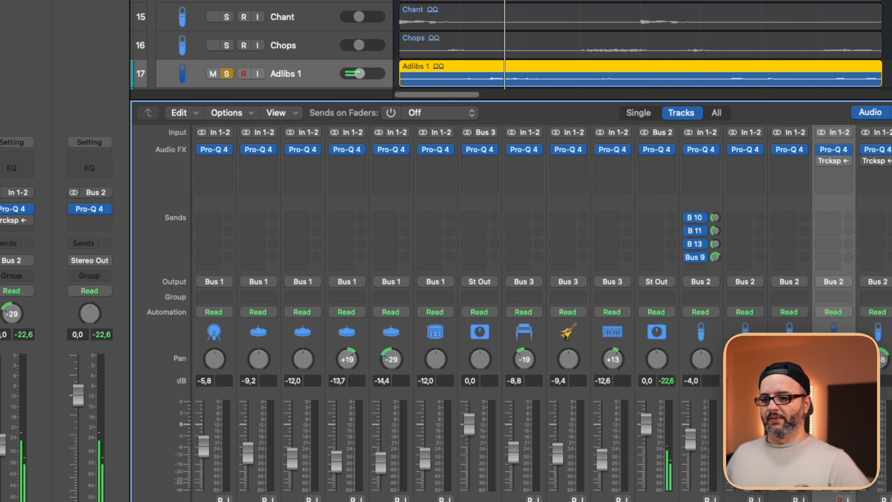
left_click(837, 150)
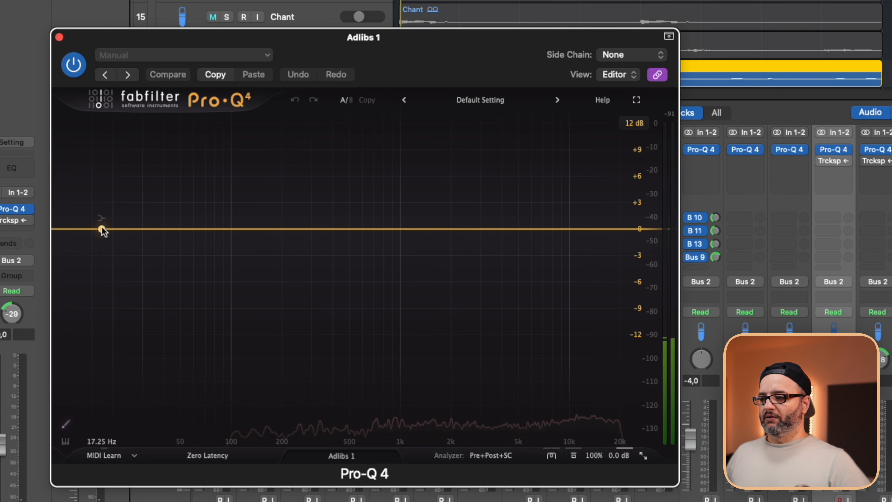
Add a low shelf cut to the Adlibs 1 low end and a slight bell cut in its low mids.
left_click_drag(102, 229, 116, 250)
left_click_drag(138, 312, 273, 356)
left_click_drag(383, 235, 311, 242)
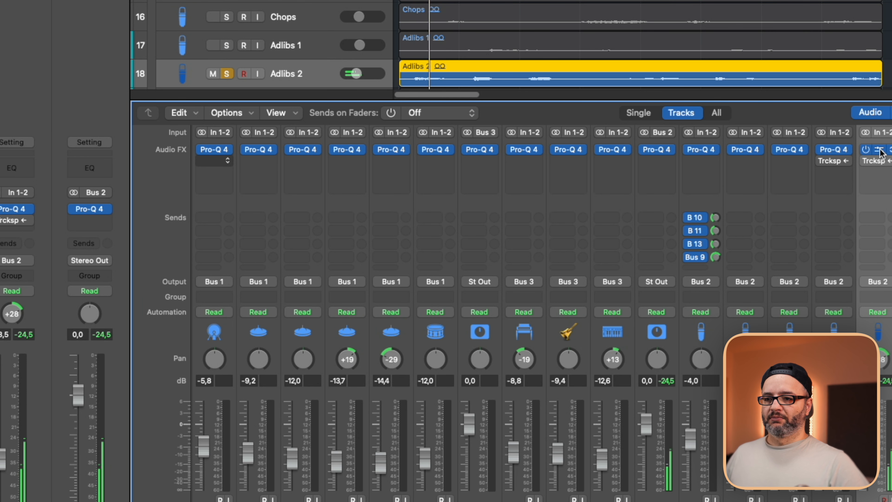
Open the Adlibs 2 Pro-Q 4, add a low shelf of about -9.8 dB at 168 Hz and pull a small bell cut in the mids.
left_click(879, 151)
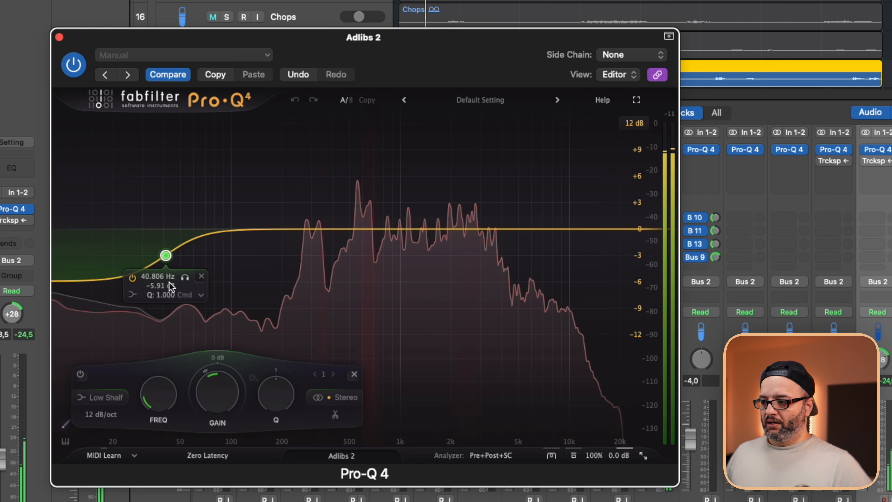
left_click_drag(168, 282, 306, 300)
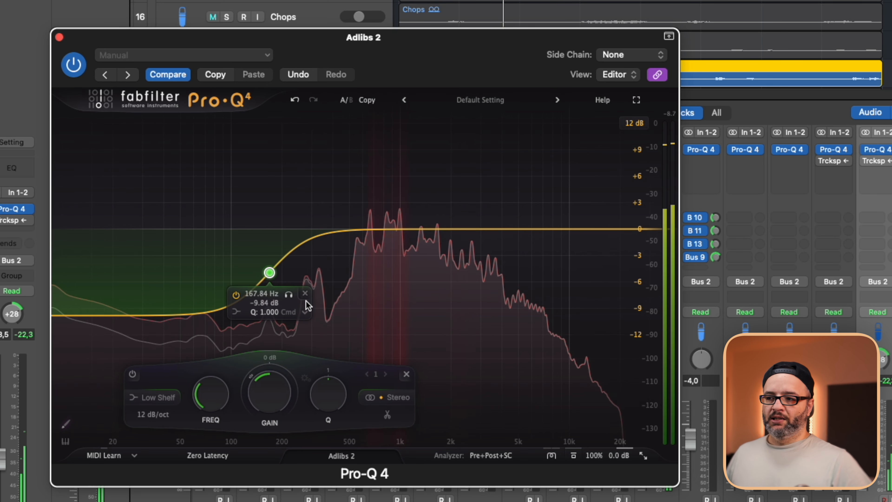
left_click(441, 243)
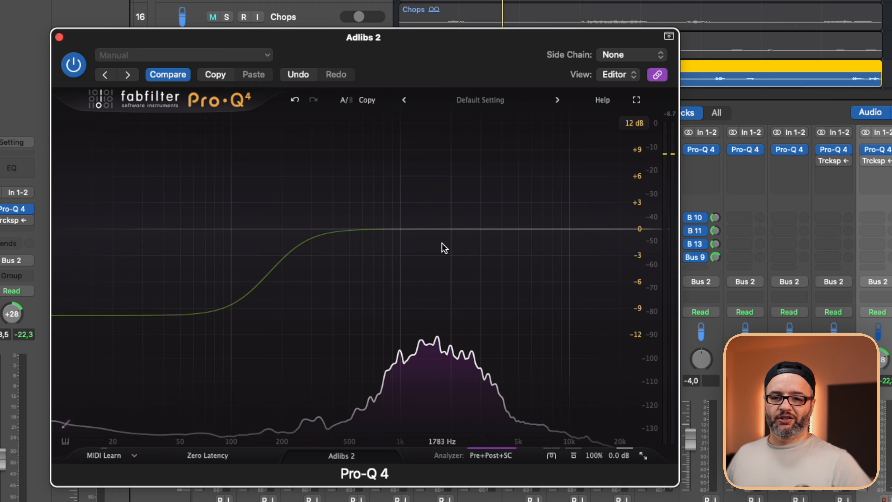
key("space")
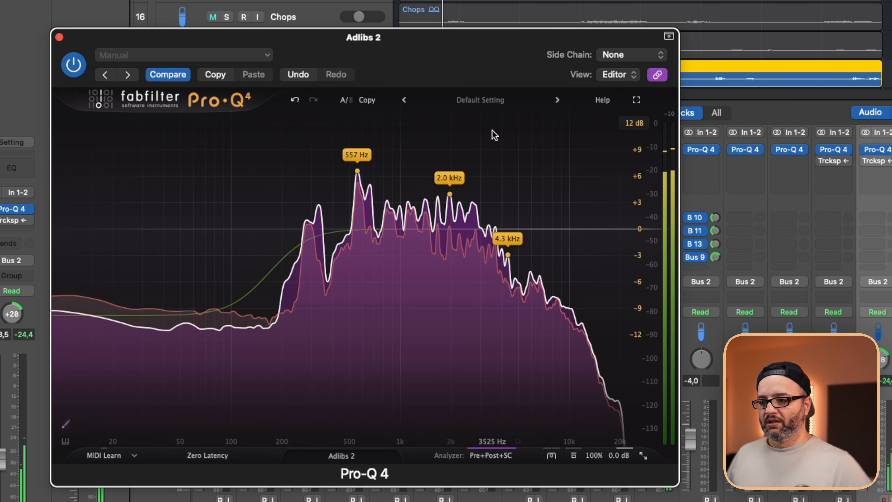
left_click_drag(514, 229, 370, 248)
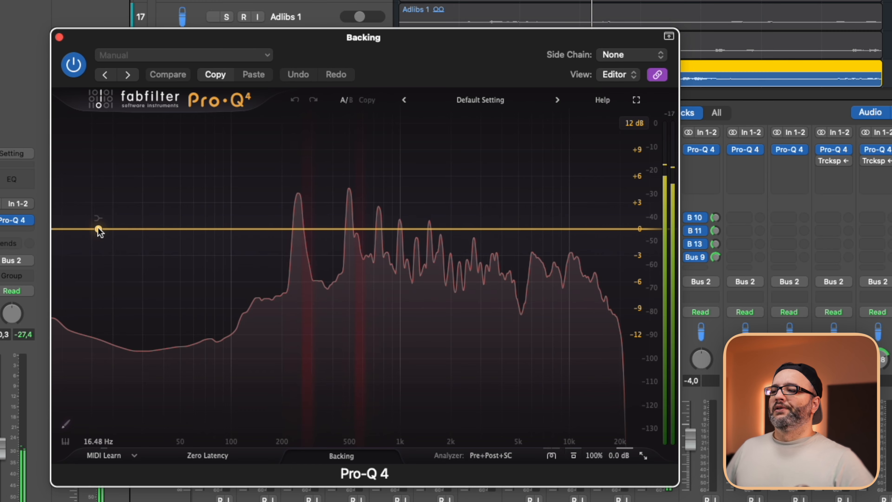
Add a low shelf cut to the low end in the Backing track's Pro-Q 4.
left_click_drag(99, 228, 226, 279)
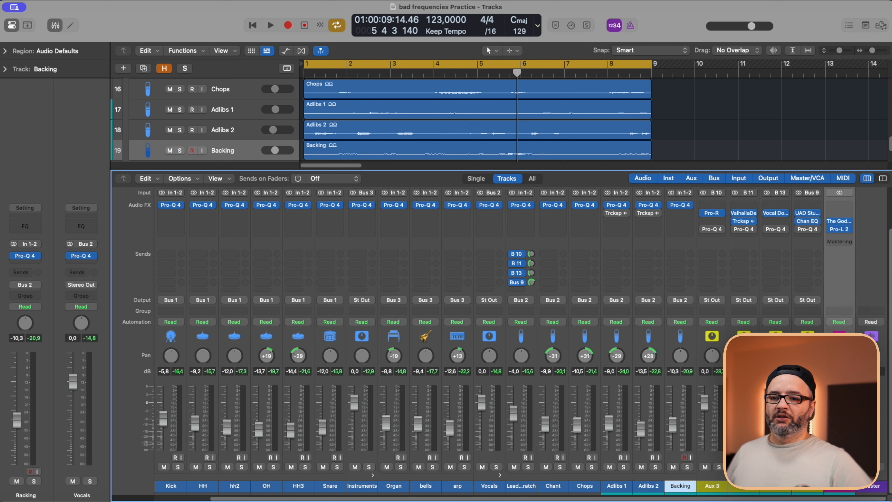
Put Pro-Q 4 with the AWA - RES Balance preset on Stereo Out and compare it bypassed and active during playback.
left_click(843, 204)
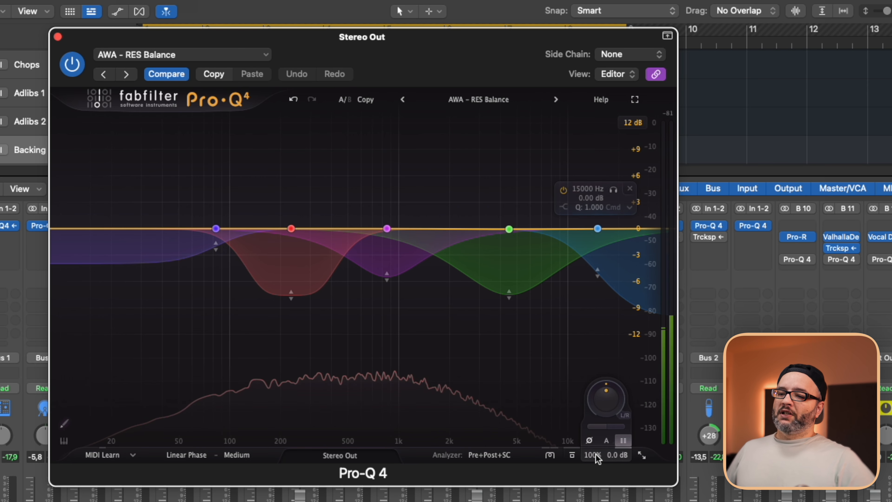
key("space")
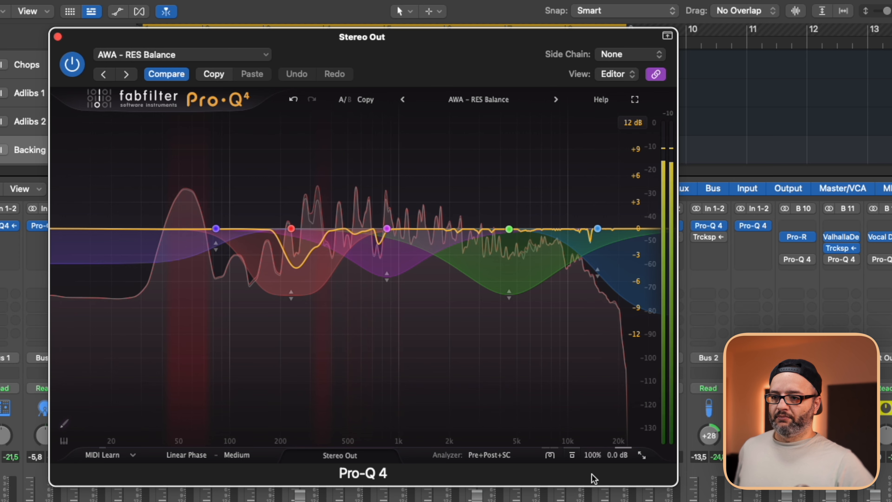
left_click(572, 454)
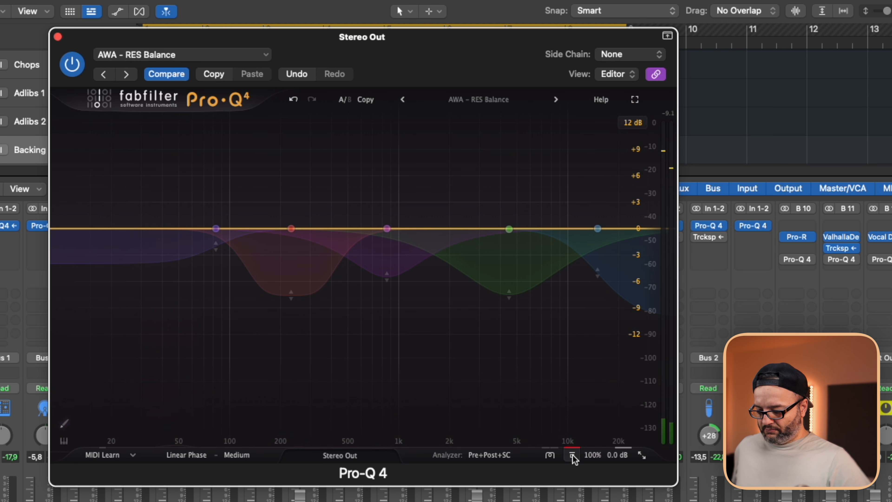
left_click(572, 454)
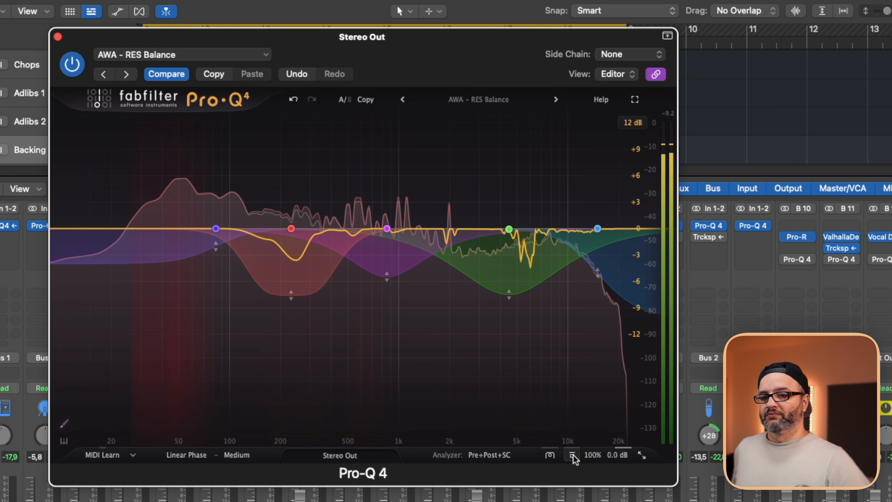
left_click(572, 455)
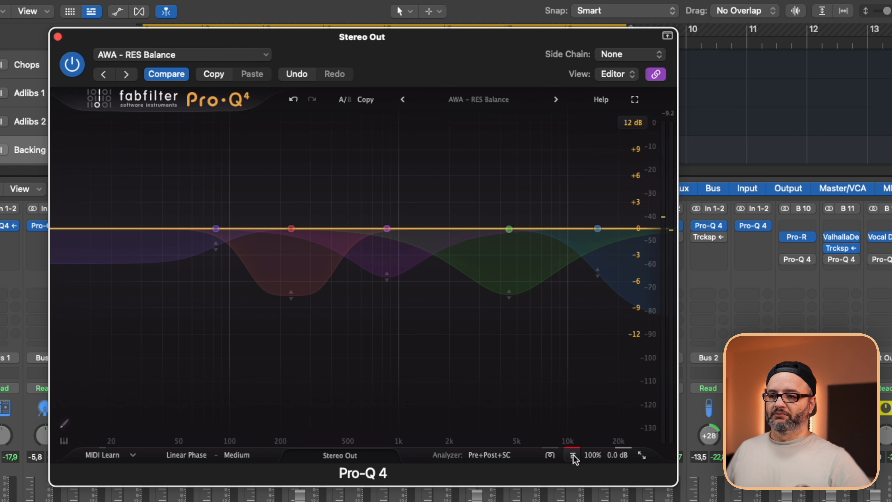
left_click(572, 456)
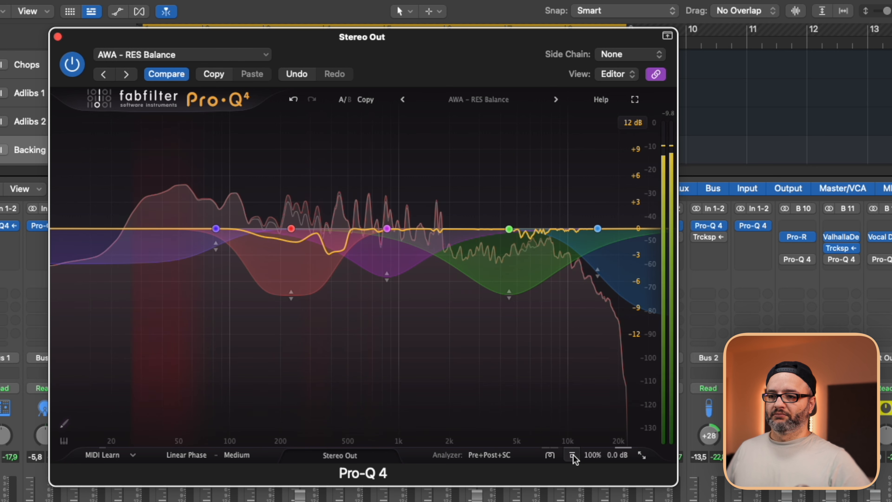
left_click(573, 455)
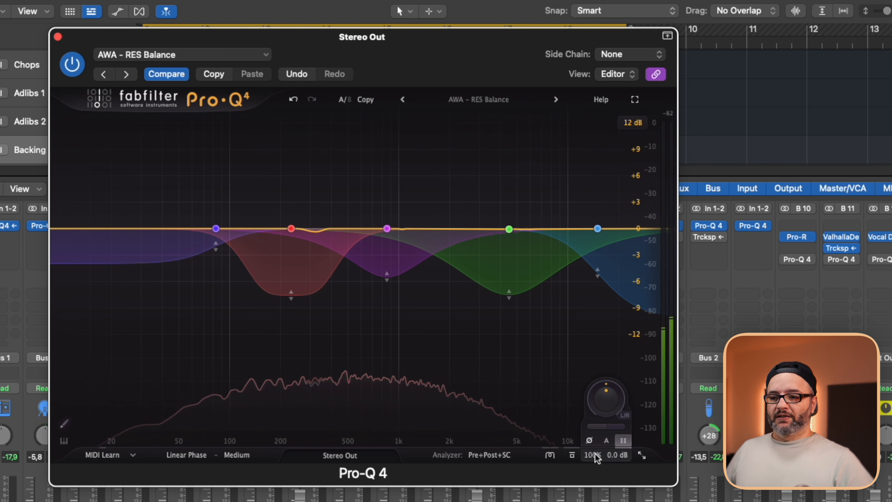
Sweep the Stereo Out EQ's gain scale from 0% during playback, settle on about 77% and compare against global bypass.
left_click_drag(596, 453, 591, 476)
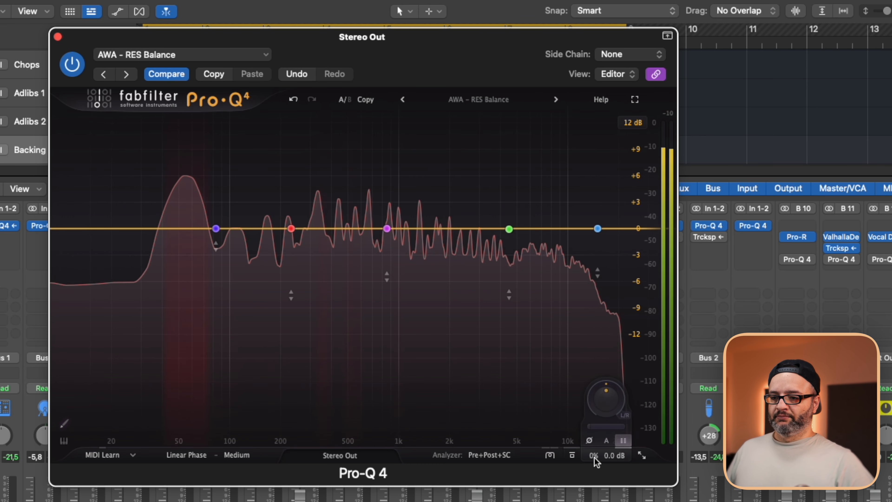
left_click_drag(594, 457, 607, 390)
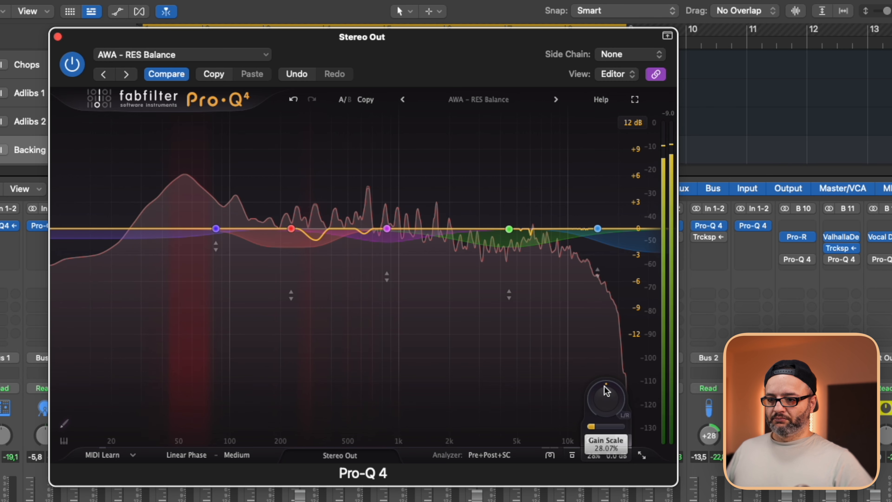
left_click_drag(607, 335, 607, 316)
left_click_drag(597, 453, 612, 478)
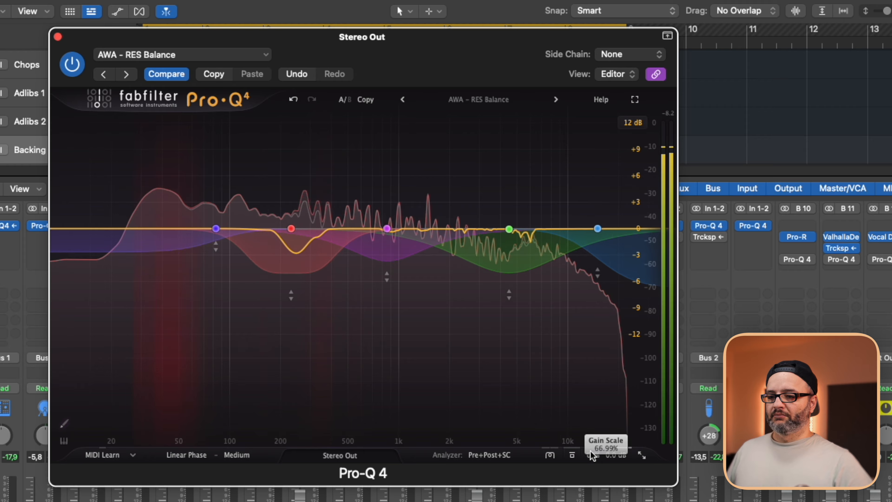
scroll(593, 454, "down", 5)
scroll(593, 448, "up", 3)
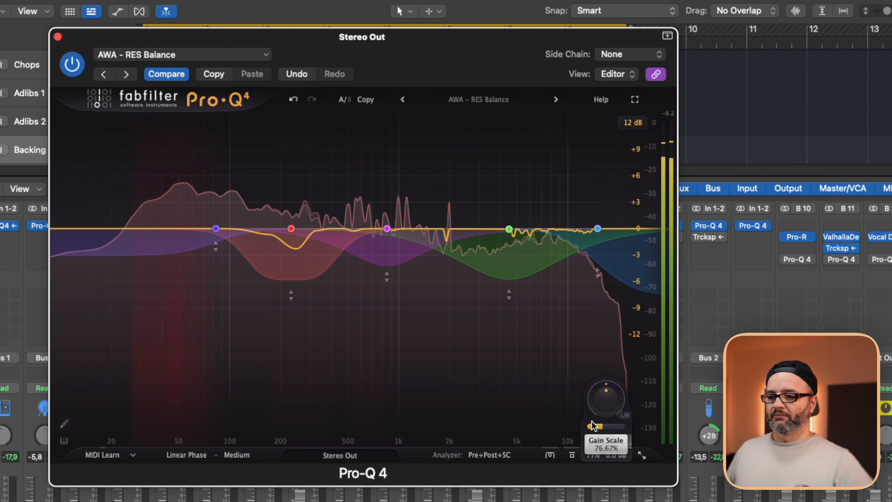
left_click(572, 455)
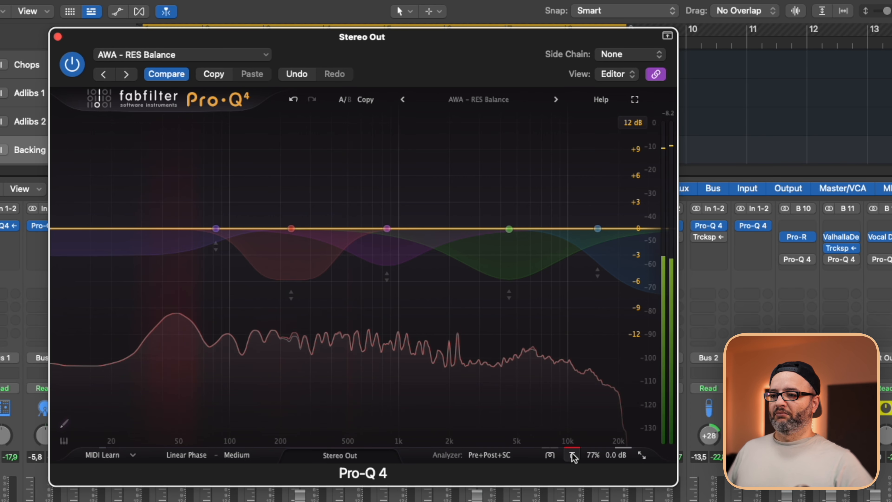
key("space")
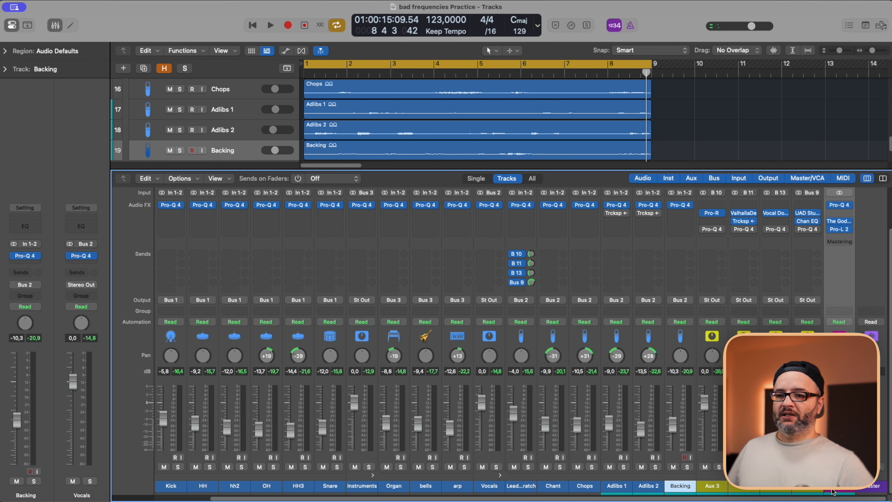
Select the channels from 808 through Stereo Out and compare the mix with all their Pro-Q 4 instances bypassed and active.
scroll(833, 491, "left", 3)
left_click(200, 486, "shift")
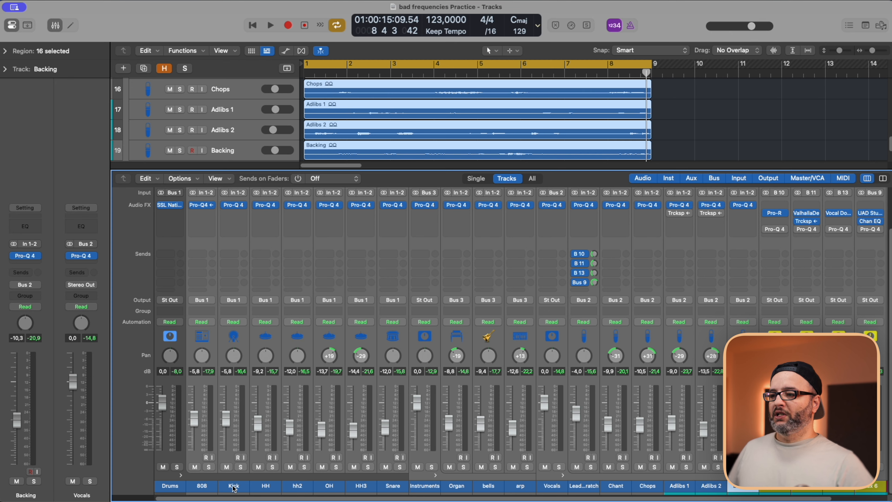
key("space")
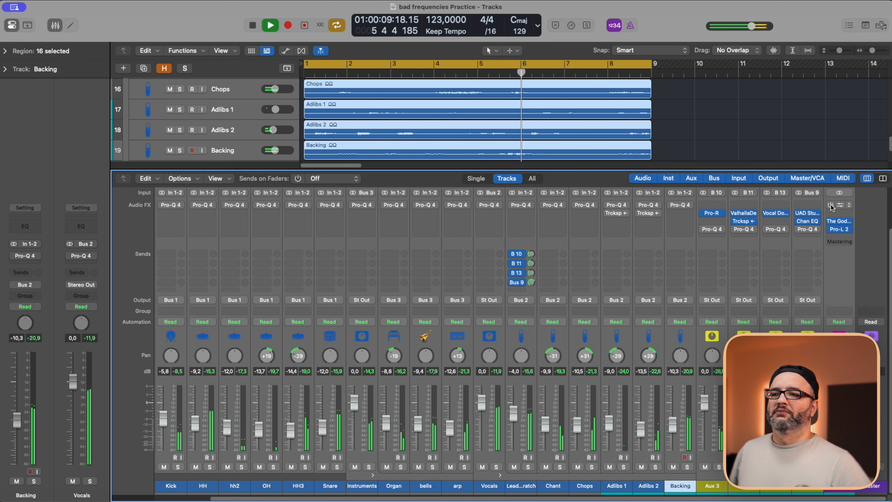
left_click(830, 205)
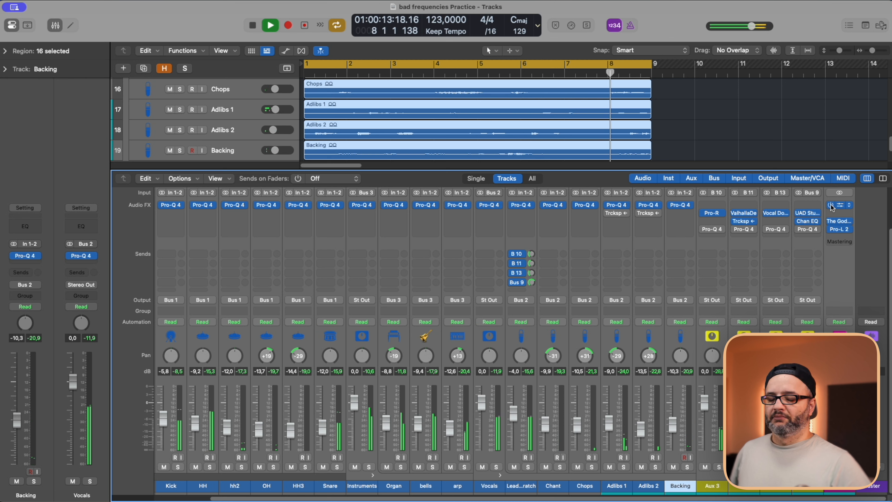
left_click(831, 205)
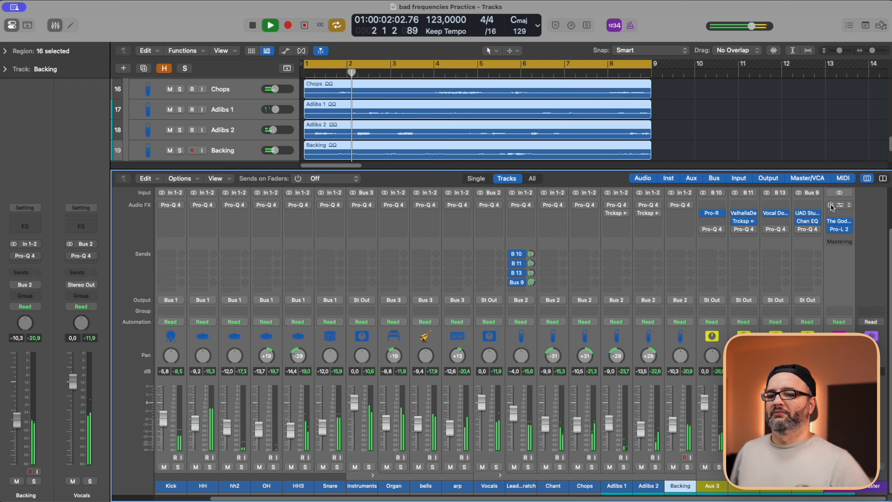
left_click(831, 205)
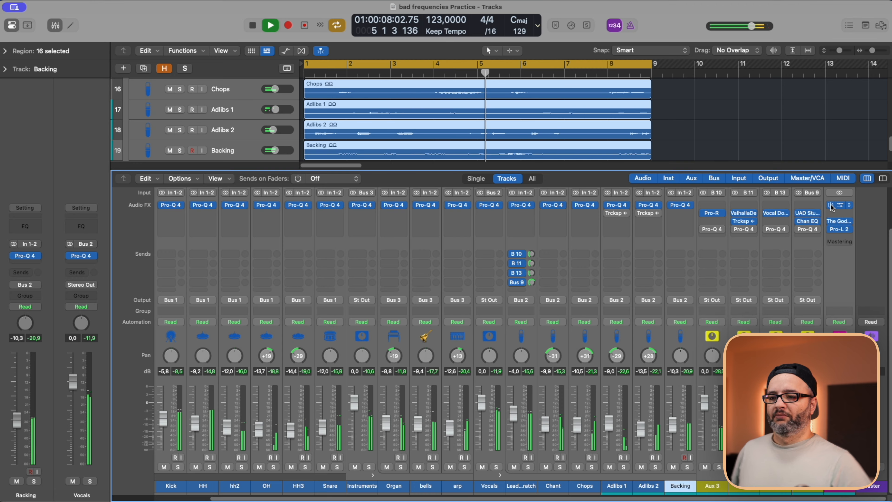
left_click(831, 205)
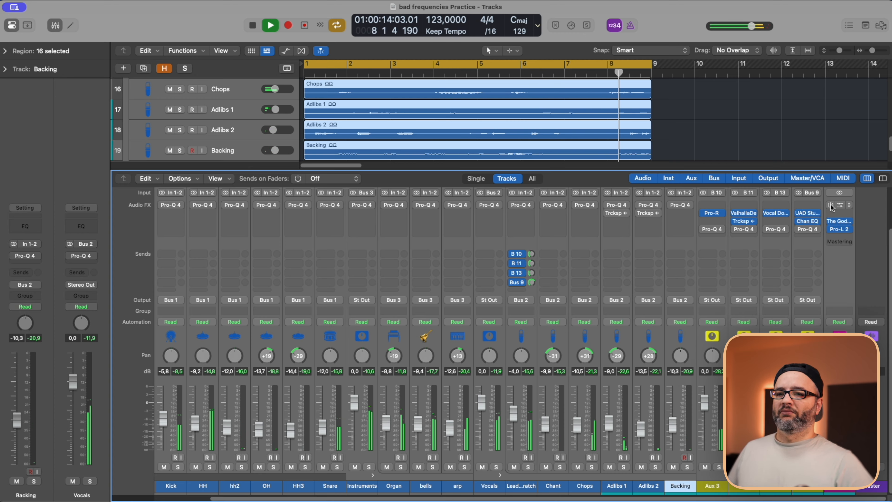
key("space")
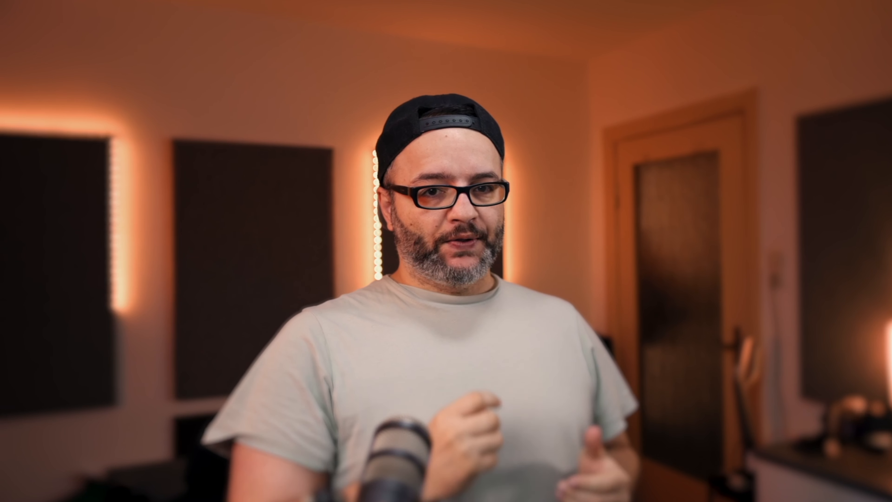